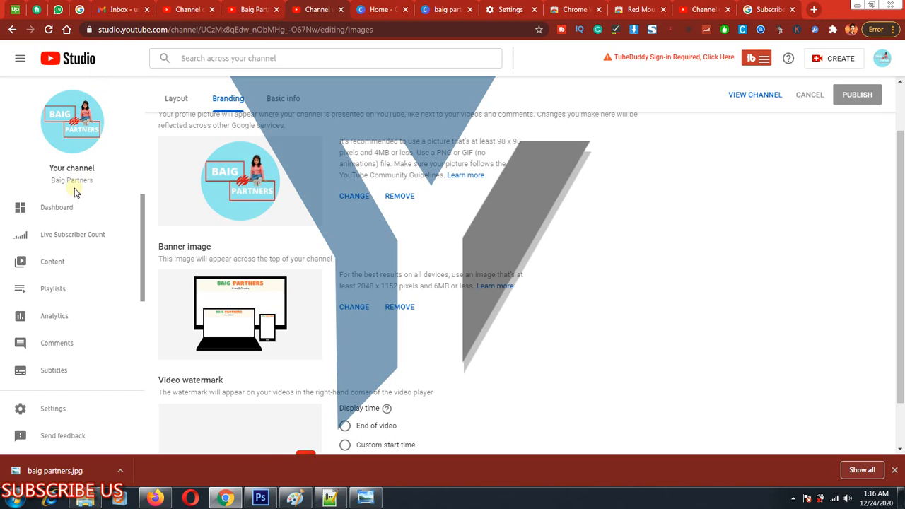
# Mark the Dashboard entry of the channel navigation with a rectangle and clear the markup.
pyautogui.scroll(-3, 63, 280)
pyautogui.scroll(3, 65, 268)
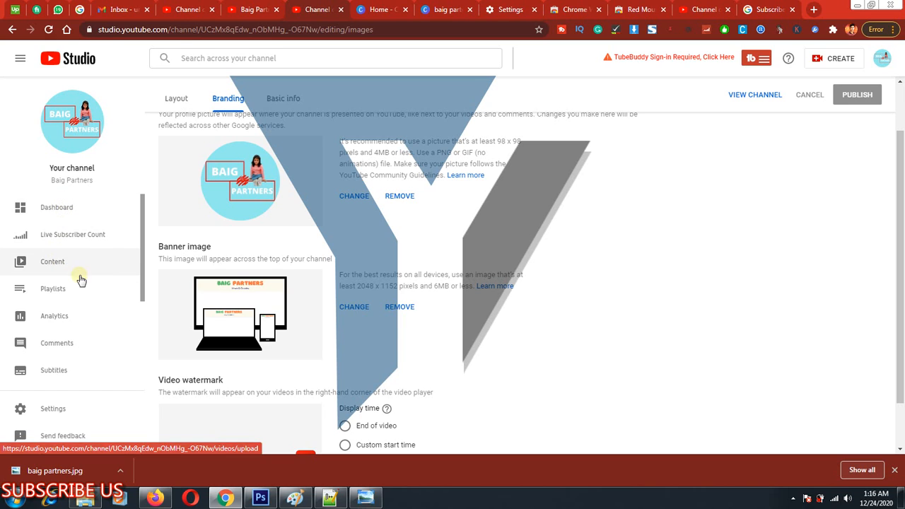
pyautogui.hotkey('ctrl', 'alt', 'd')
pyautogui.moveTo(9, 187)
pyautogui.mouseDown()
pyautogui.moveTo(28, 209)
pyautogui.moveTo(124, 231)
pyautogui.moveTo(119, 224)
pyautogui.mouseUp()
pyautogui.press('Escape')
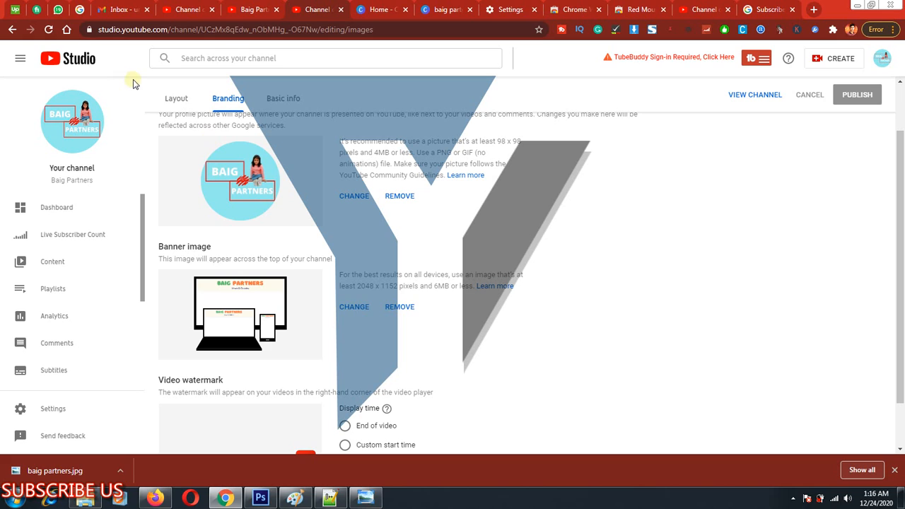
# Frame the Layout, Branding and Basic info headings, clear the frame, and review the profile picture, banner and watermark settings.
pyautogui.hotkey('ctrl', 'alt', 'd')
pyautogui.moveTo(137, 78)
pyautogui.mouseDown()
pyautogui.moveTo(159, 96)
pyautogui.moveTo(353, 118)
pyautogui.mouseUp()
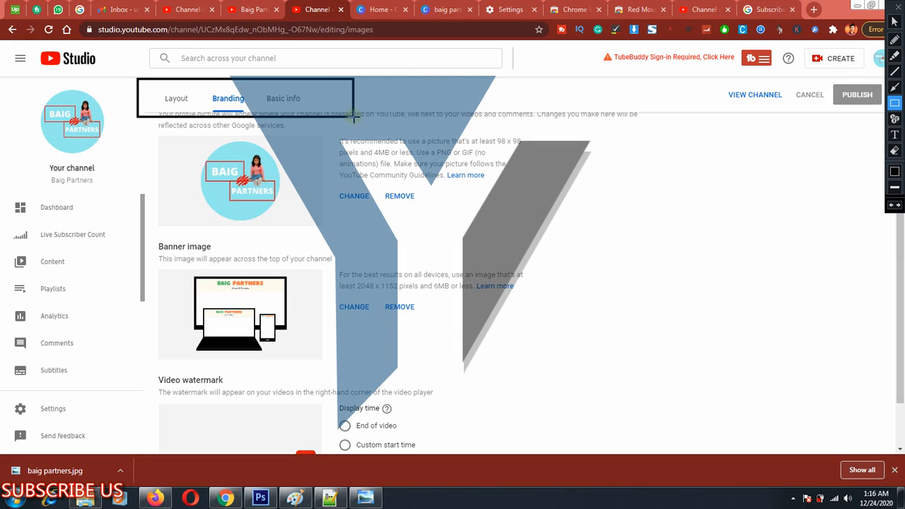
pyautogui.press('Escape')
pyautogui.scroll(1, 239, 179)
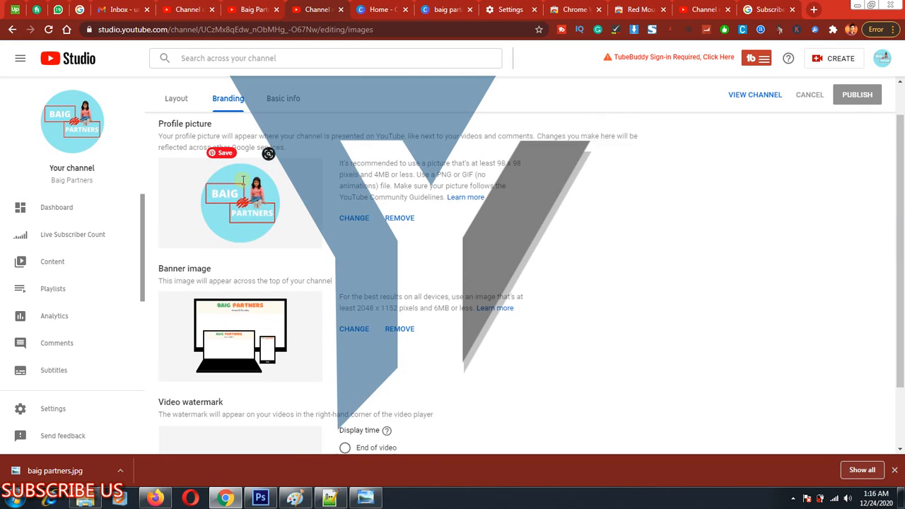
pyautogui.scroll(-2, 205, 187)
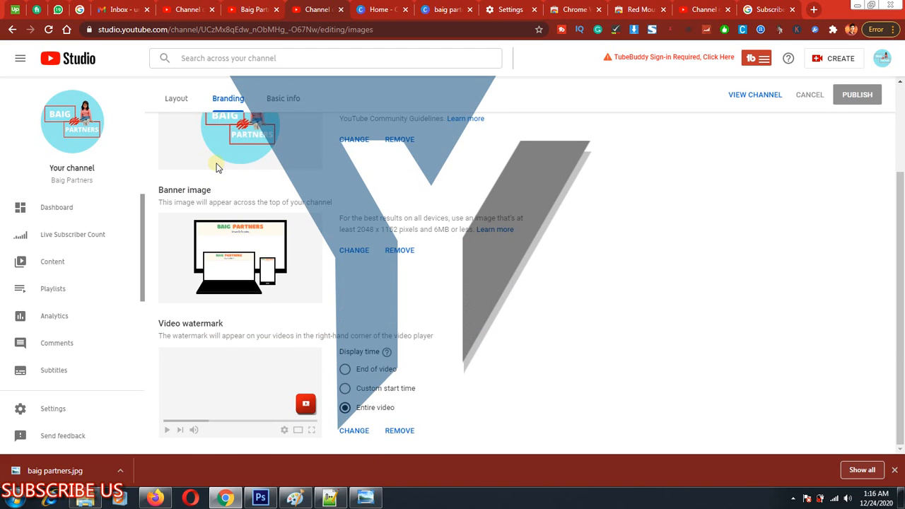
pyautogui.scroll(2, 205, 187)
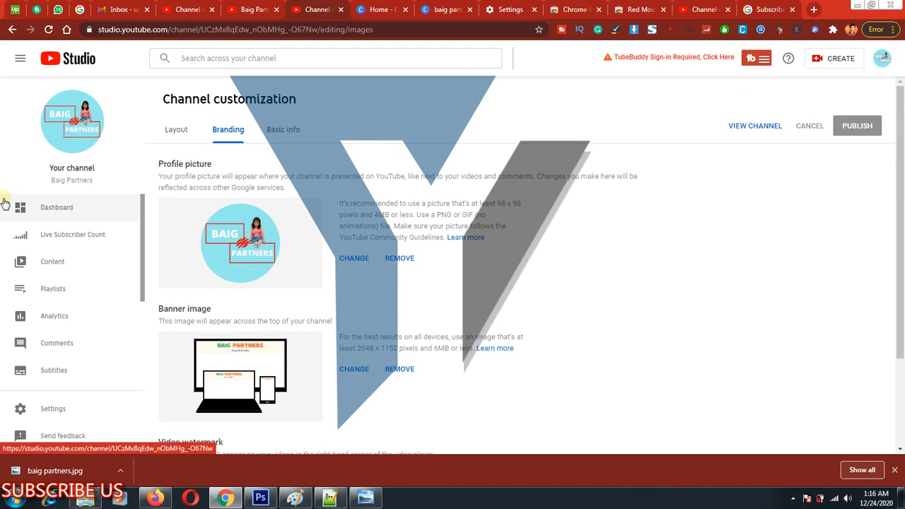
# Frame the Dashboard entry with a rectangle, clear it, and open the channel dashboard.
pyautogui.moveTo(2, 191); pyautogui.dragTo(100, 221)
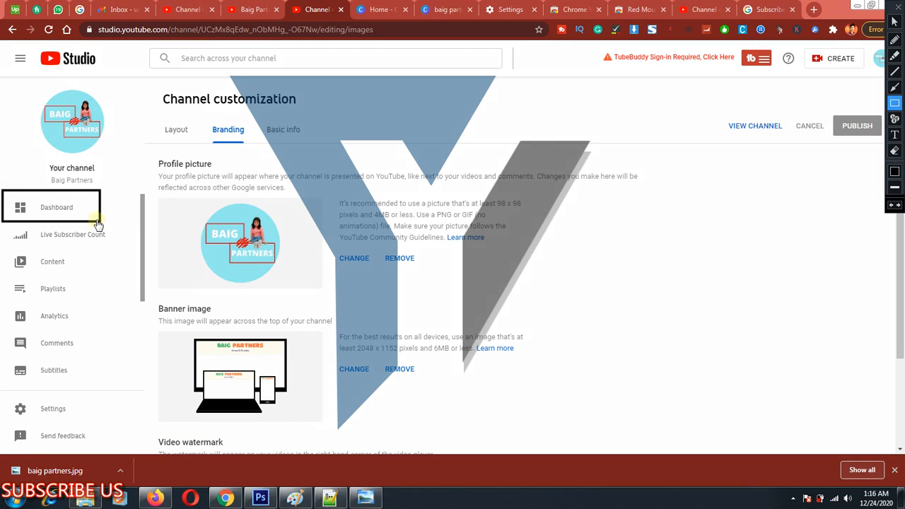
pyautogui.press('Escape')
pyautogui.click(66, 208)
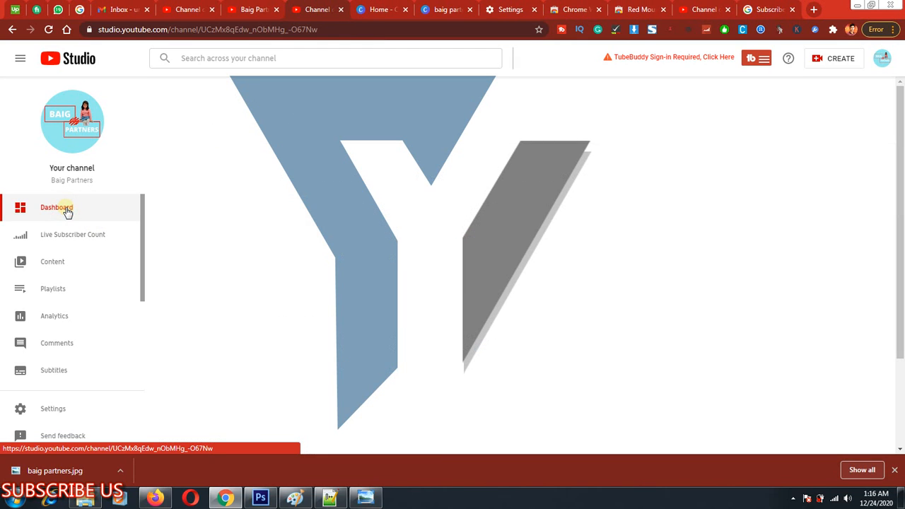
# Mark the dashboard's Upload Videos option with a rectangle and clear the markup.
pyautogui.scroll(-2, 75, 216)
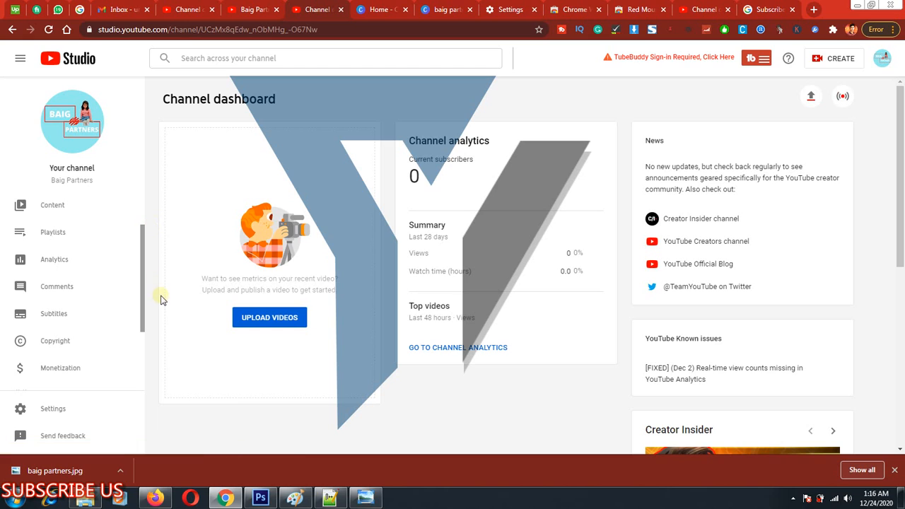
pyautogui.hotkey('ctrl', 'alt', 'd')
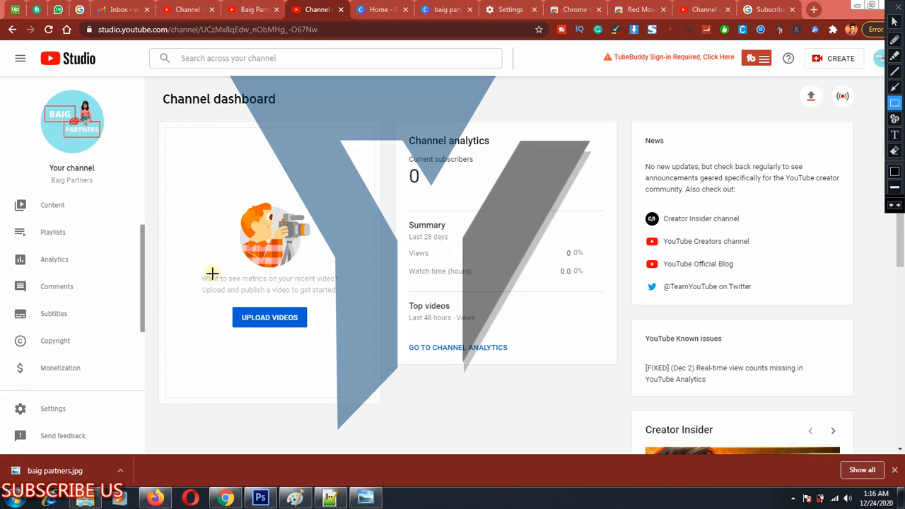
pyautogui.moveTo(212, 297); pyautogui.dragTo(330, 339)
pyautogui.press('Escape')
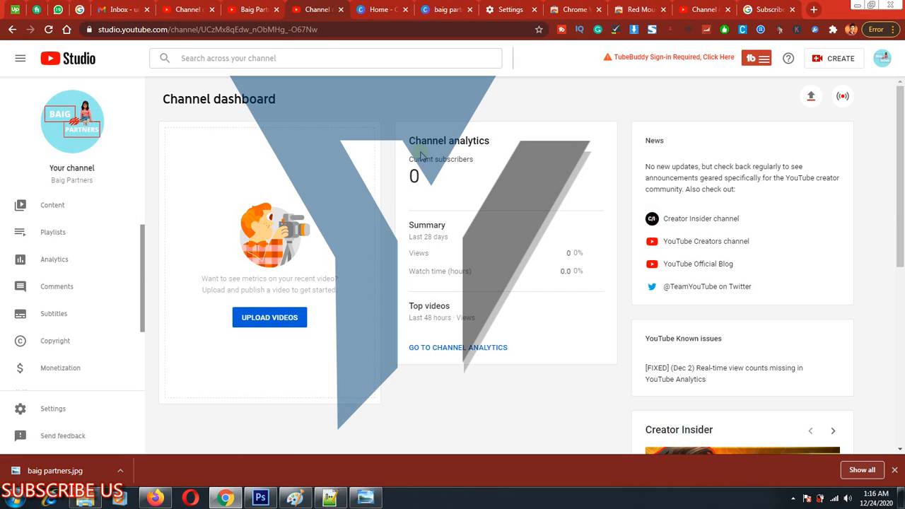
# Frame the Channel analytics card and its current subscribers, summary, views and watch time rows, and clear the frames.
pyautogui.hotkey('ctrl', 'alt', 'd')
pyautogui.moveTo(393, 116)
pyautogui.mouseDown()
pyautogui.moveTo(513, 231)
pyautogui.moveTo(622, 375)
pyautogui.mouseUp()
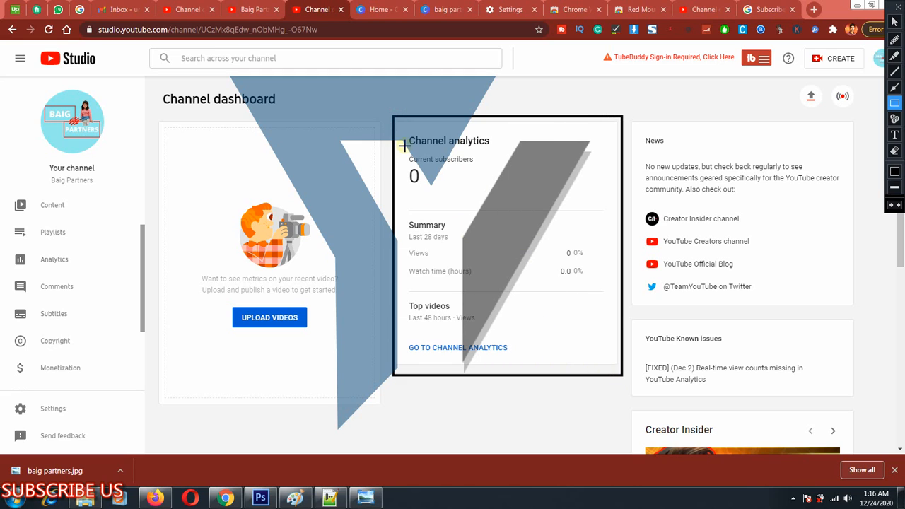
pyautogui.moveTo(403, 149)
pyautogui.mouseDown()
pyautogui.moveTo(440, 173)
pyautogui.moveTo(489, 185)
pyautogui.mouseUp()
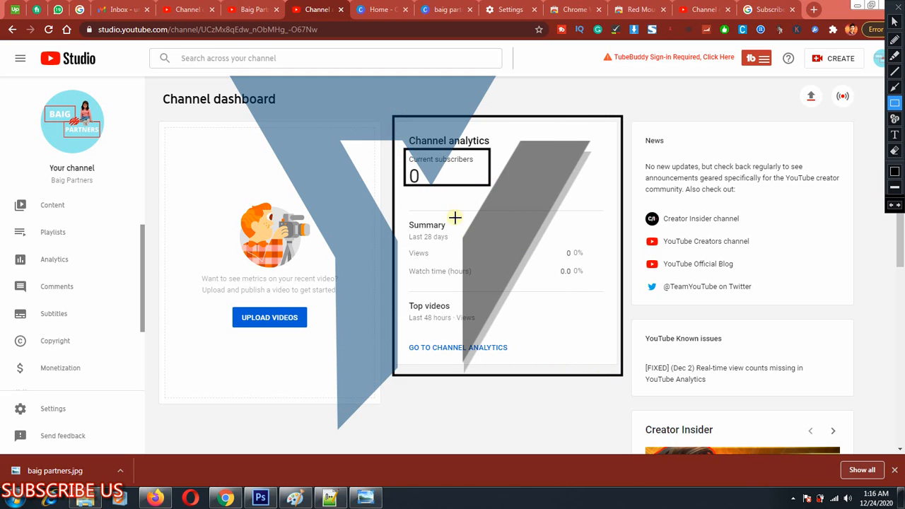
pyautogui.moveTo(401, 214)
pyautogui.mouseDown()
pyautogui.moveTo(526, 281)
pyautogui.moveTo(610, 300)
pyautogui.mouseUp()
pyautogui.moveTo(402, 245)
pyautogui.mouseDown()
pyautogui.moveTo(523, 266)
pyautogui.moveTo(614, 267)
pyautogui.mouseUp()
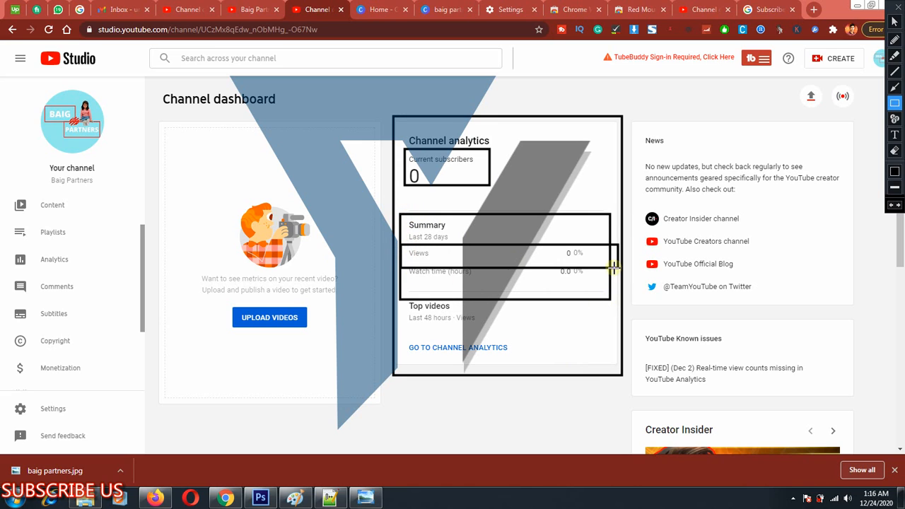
pyautogui.moveTo(407, 286)
pyautogui.mouseDown()
pyautogui.moveTo(575, 252)
pyautogui.moveTo(608, 266)
pyautogui.mouseUp()
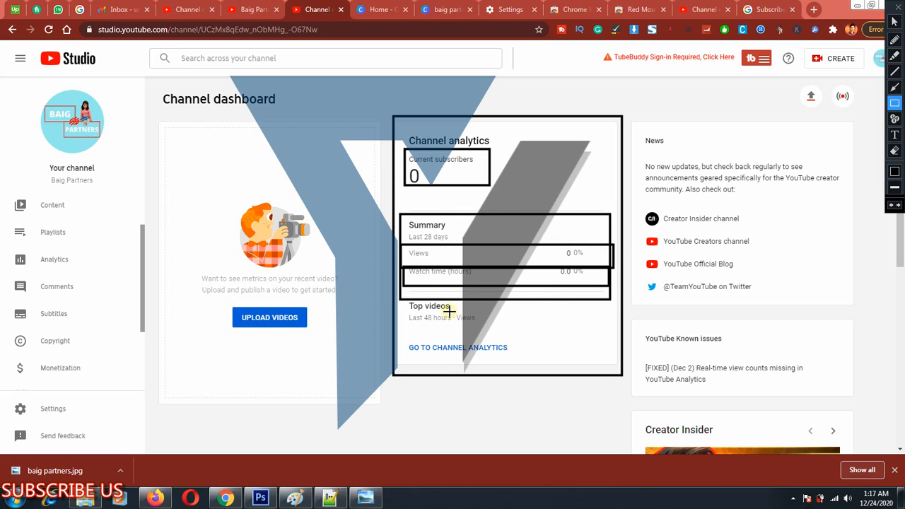
pyautogui.press('Escape')
# Mark the Top videos section and the link to channel analytics in turn, clearing each rectangle.
pyautogui.hotkey('ctrl', 'shift', 'r')
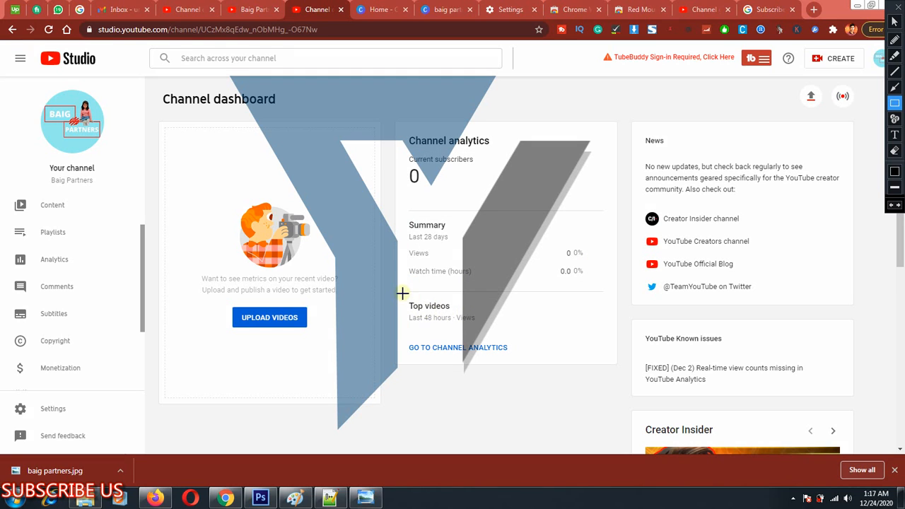
pyautogui.moveTo(403, 295)
pyautogui.mouseDown()
pyautogui.moveTo(521, 335)
pyautogui.moveTo(609, 328)
pyautogui.mouseUp()
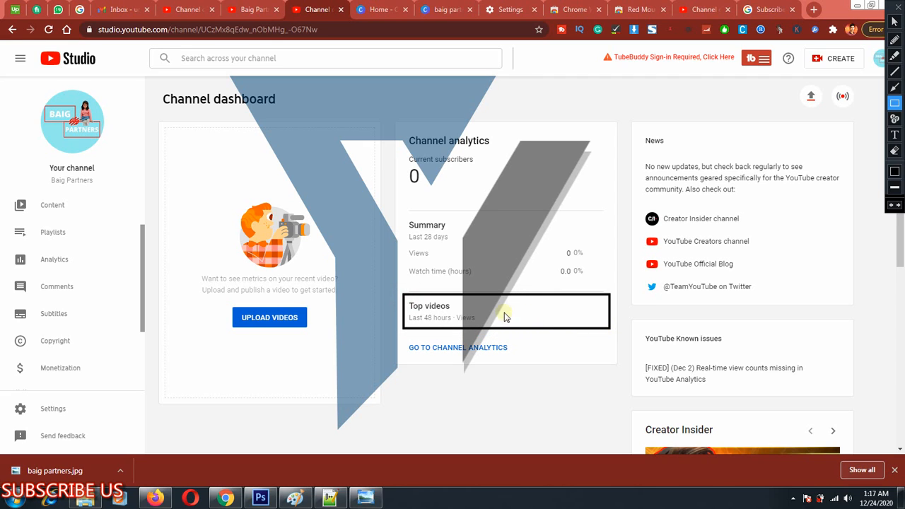
pyautogui.press('Escape')
pyautogui.hotkey('ctrl', 'shift', 'r')
pyautogui.moveTo(390, 339); pyautogui.dragTo(533, 360)
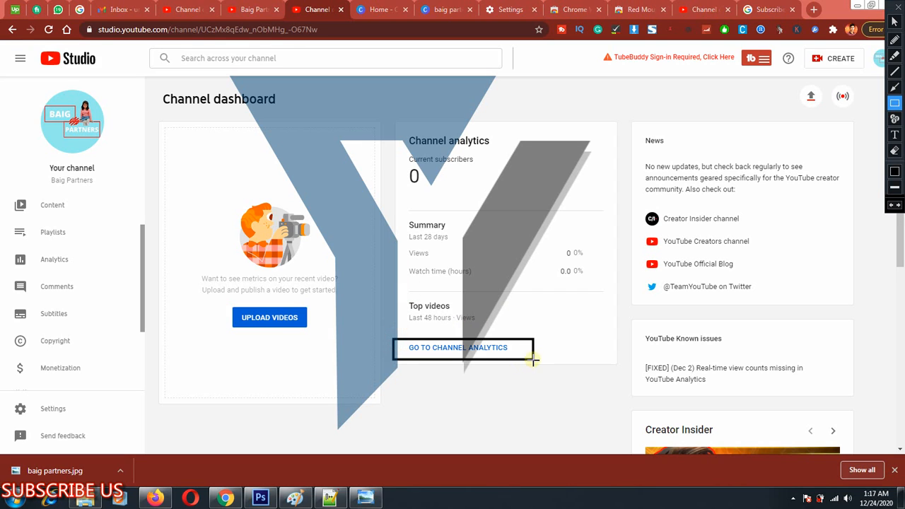
pyautogui.hotkey('ctrl', 'shift', 'r')
pyautogui.scroll(-3, 97, 323)
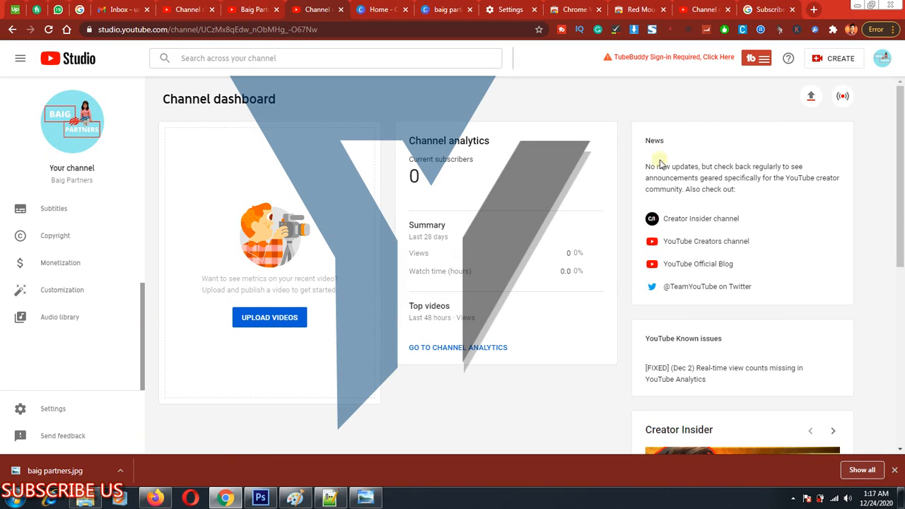
# Frame the News and YouTube Known issues cards on the dashboard and clear the frame.
pyautogui.hotkey('ctrl', 'shift', 'r')
pyautogui.moveTo(620, 112); pyautogui.dragTo(819, 425)
pyautogui.hotkey('ctrl', 'shift', 'r')
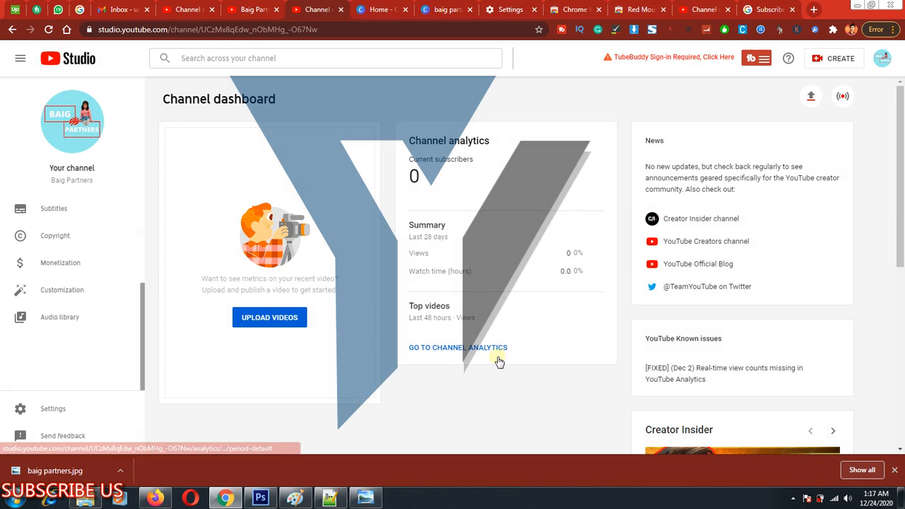
pyautogui.scroll(-4, 499, 360)
pyautogui.scroll(4, 452, 353)
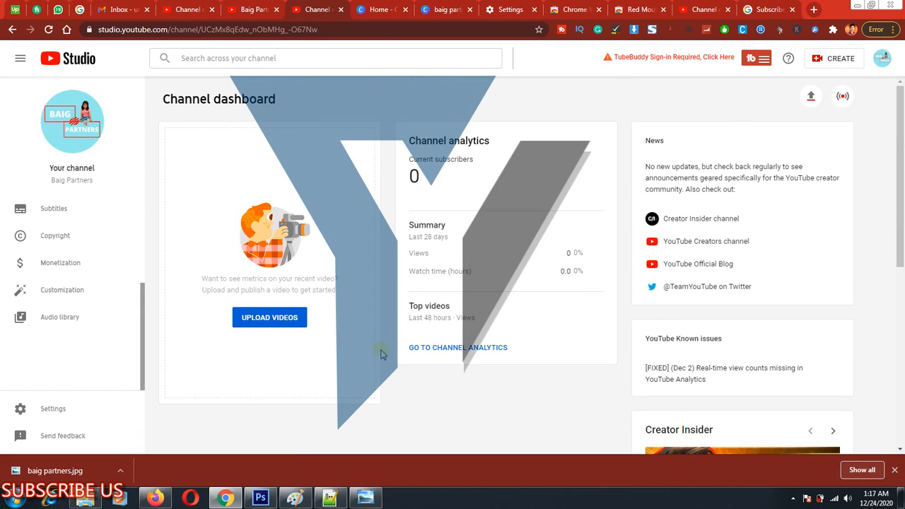
pyautogui.scroll(3, 28, 249)
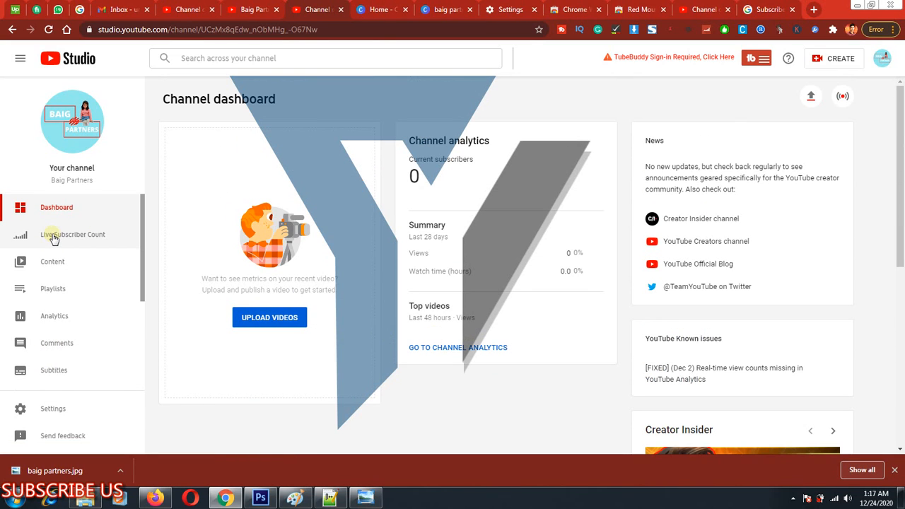
# Frame the Live Subscriber Count entry, clear the frame, and open the live subscriber counter.
pyautogui.hotkey('ctrl', 'alt', 'd')
pyautogui.moveTo(11, 220); pyautogui.dragTo(128, 248)
pyautogui.press('Escape')
pyautogui.click(84, 242)
pyautogui.click(142, 223)
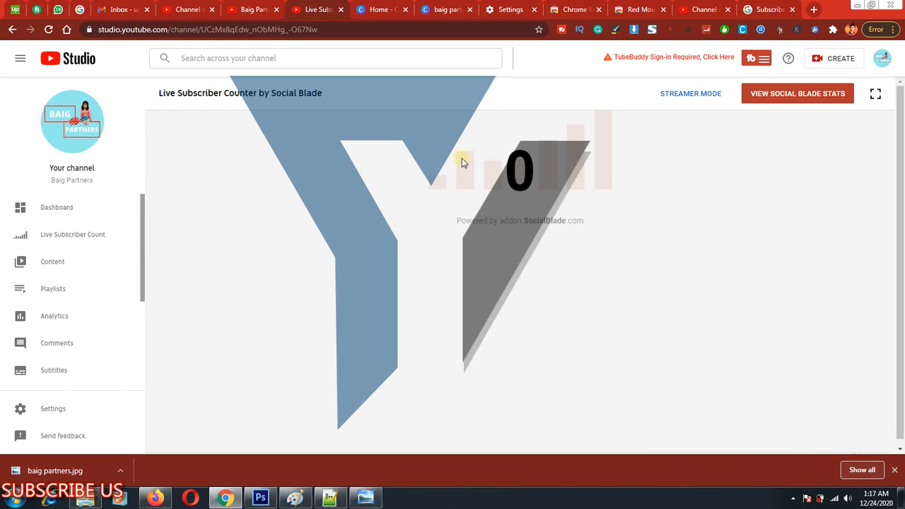
# Highlight the live subscriber figure and the SocialBlade credit below it, and clear the selection.
pyautogui.doubleClick(515, 169)
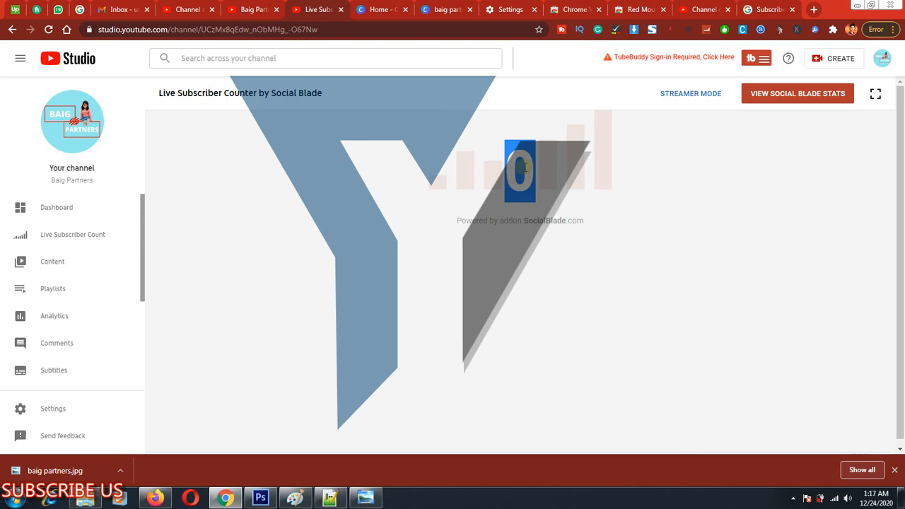
pyautogui.moveTo(523, 177); pyautogui.dragTo(532, 156)
pyautogui.click(517, 155)
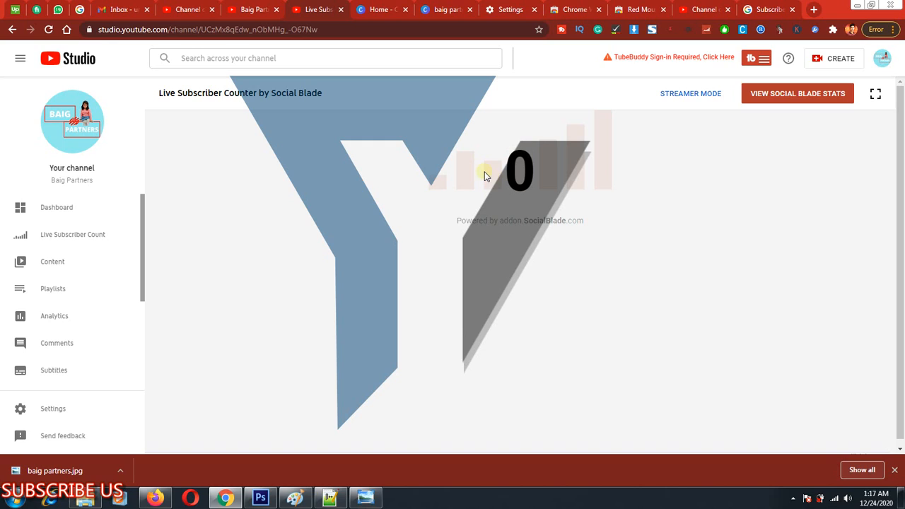
pyautogui.doubleClick(527, 221)
pyautogui.moveTo(563, 219); pyautogui.dragTo(527, 224)
pyautogui.click(495, 226)
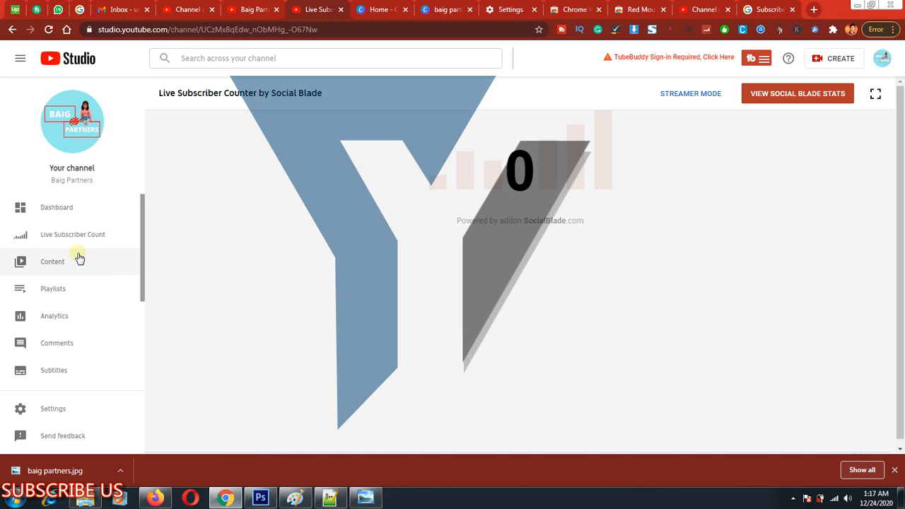
# Frame the Content entry with a rectangle, clear it, and open the channel content page.
pyautogui.hotkey('ctrl', 'alt', 'd')
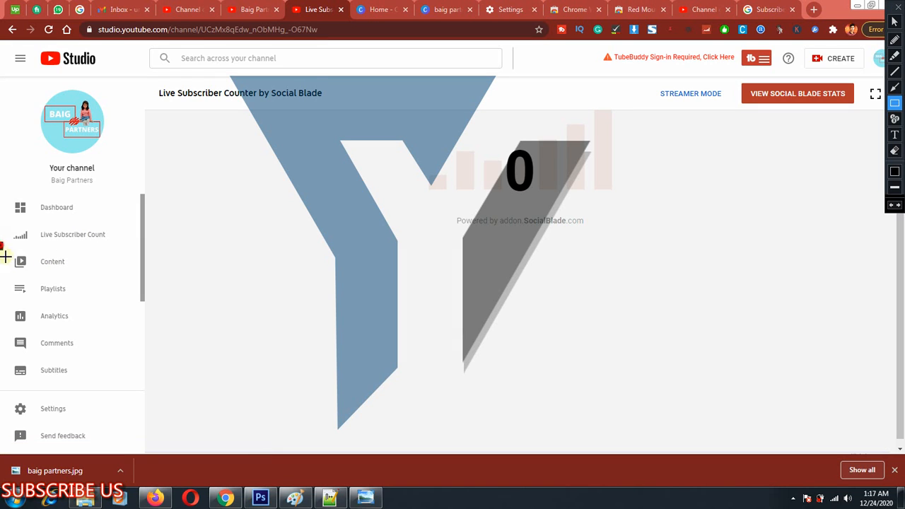
pyautogui.moveTo(1, 243)
pyautogui.mouseDown()
pyautogui.moveTo(129, 282)
pyautogui.moveTo(132, 274)
pyautogui.mouseUp()
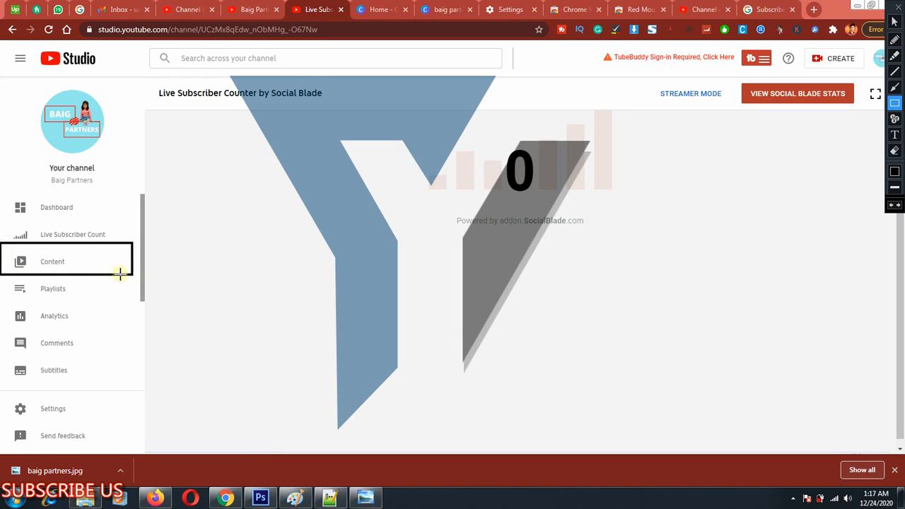
pyautogui.hotkey('ctrl', 'alt', 'd')
pyautogui.click(26, 260)
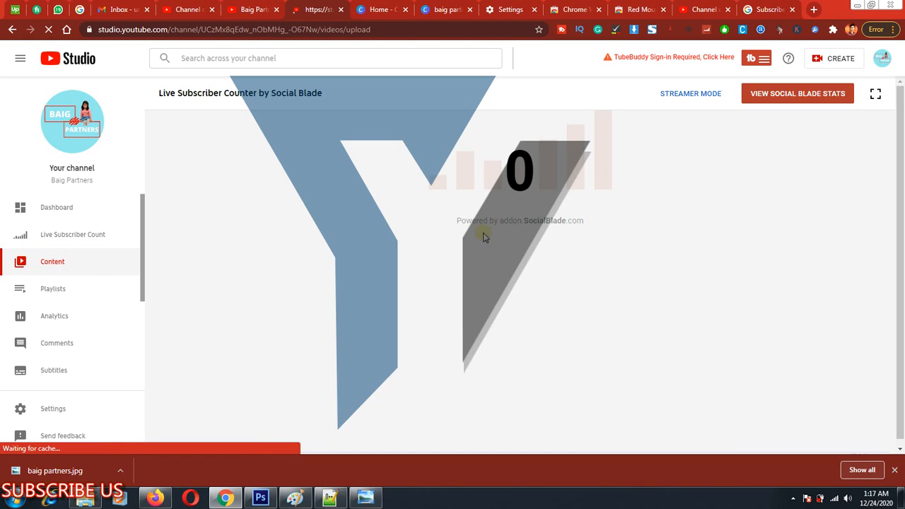
# Set the screen annotation tool's drawing colour to red.
pyautogui.hotkey('ctrl', 'alt', 'd')
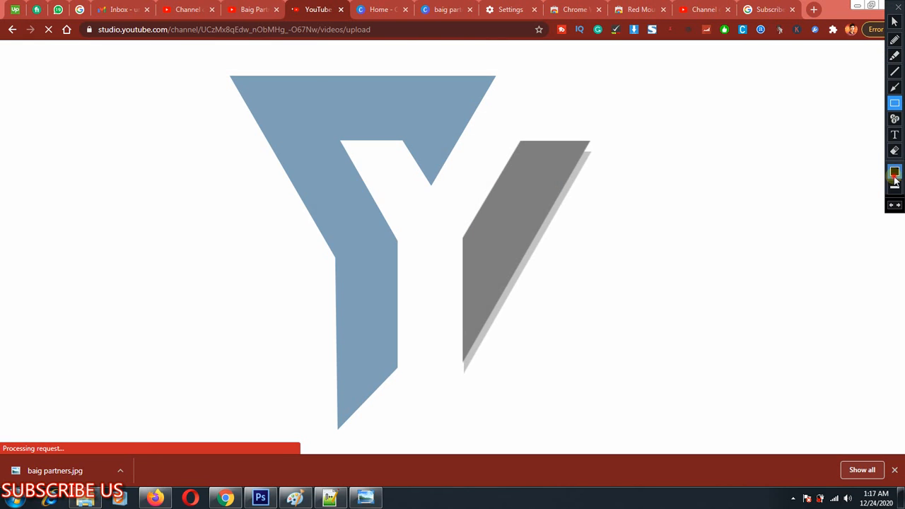
pyautogui.click(894, 174)
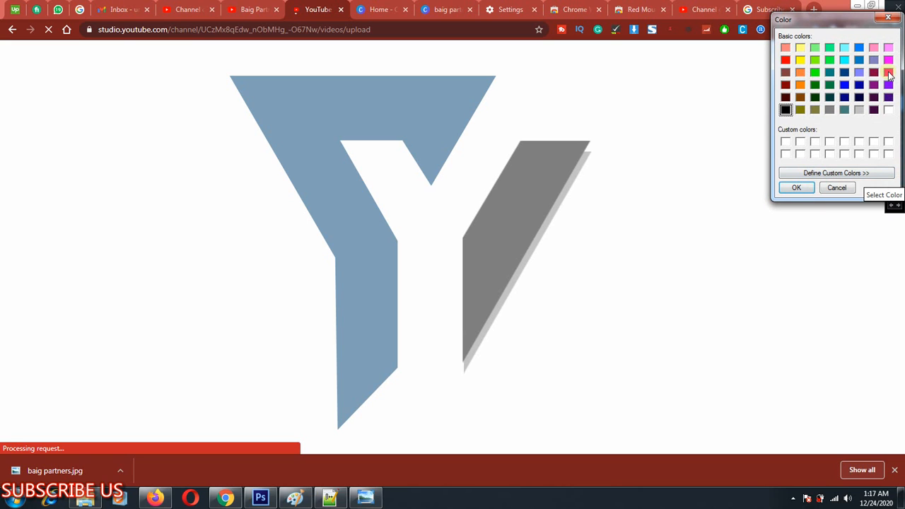
pyautogui.click(786, 60)
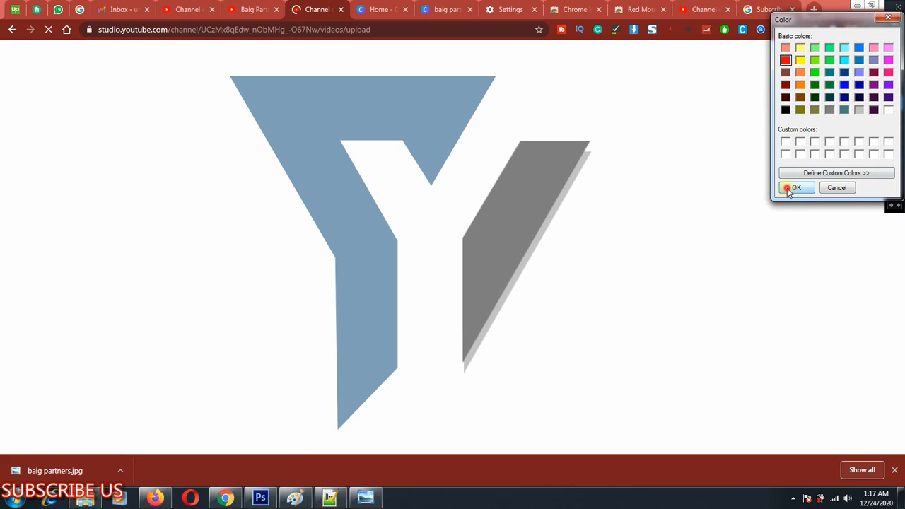
pyautogui.click(784, 187)
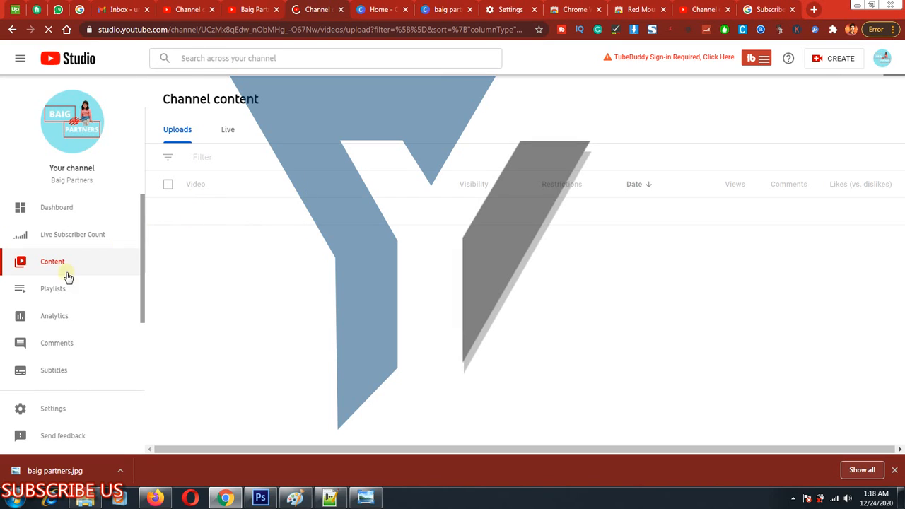
# Frame the Video column area of the Uploads list with a rectangle and clear the markup.
pyautogui.hotkey('ctrl', 'alt', 'd')
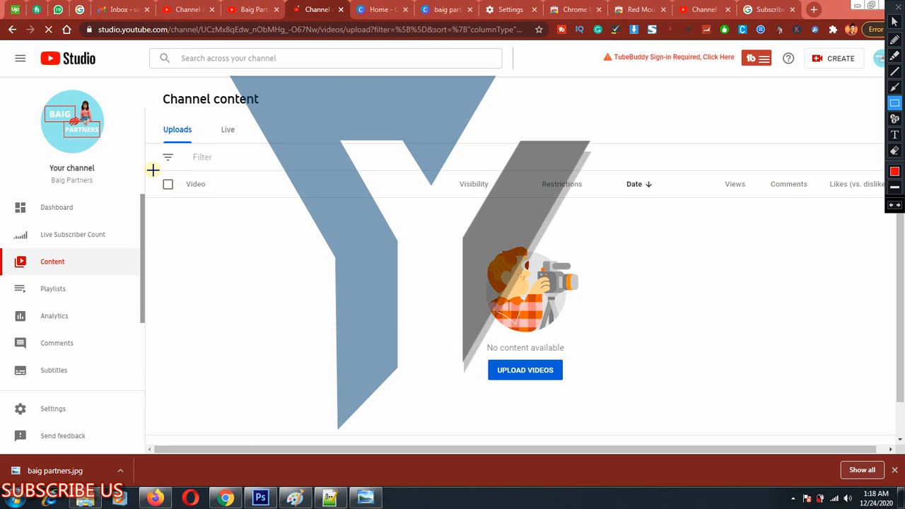
pyautogui.moveTo(153, 169)
pyautogui.mouseDown()
pyautogui.moveTo(281, 268)
pyautogui.moveTo(368, 417)
pyautogui.mouseUp()
pyautogui.hotkey('ctrl', 'alt', 'd')
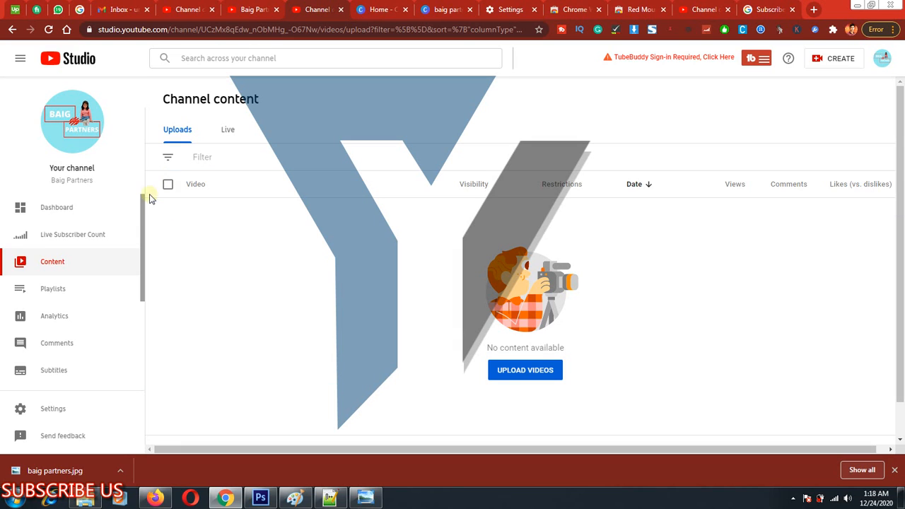
# Show the channel's Live content list, frame its list area with a rectangle, clear the markup, and return to the Uploads list.
pyautogui.click(227, 129)
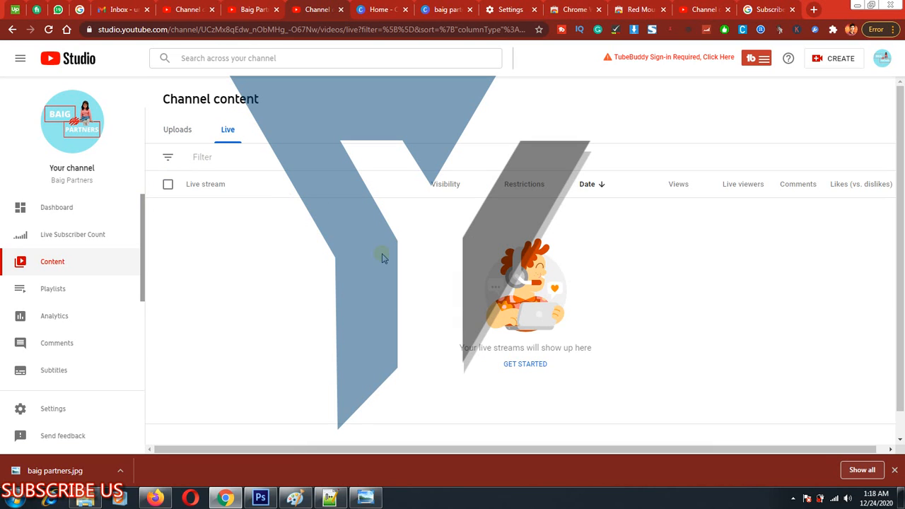
pyautogui.hotkey('ctrl', 'alt', 'd')
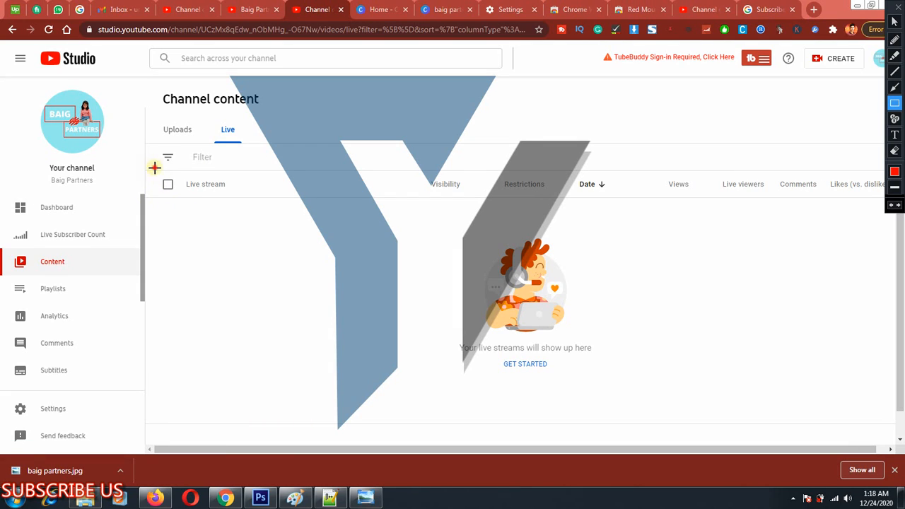
pyautogui.moveTo(154, 167); pyautogui.dragTo(418, 391)
pyautogui.hotkey('ctrl', 'alt', 'd')
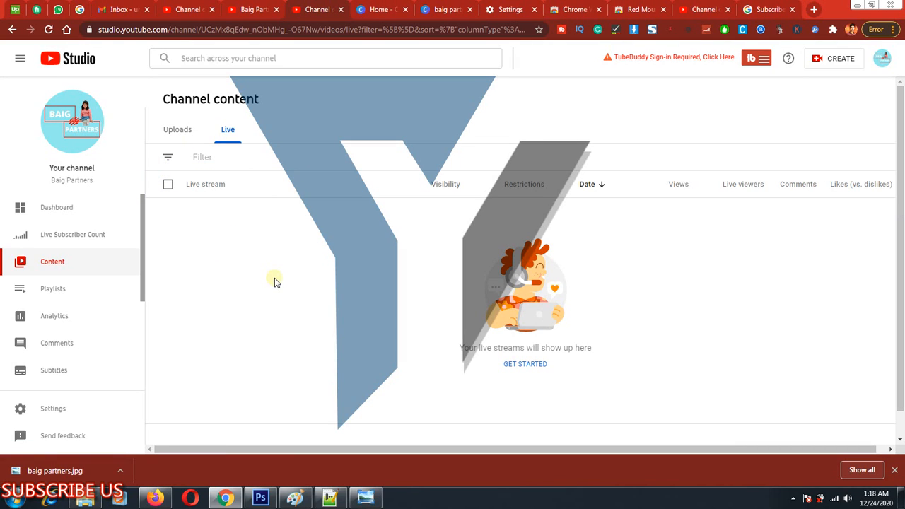
pyautogui.click(178, 130)
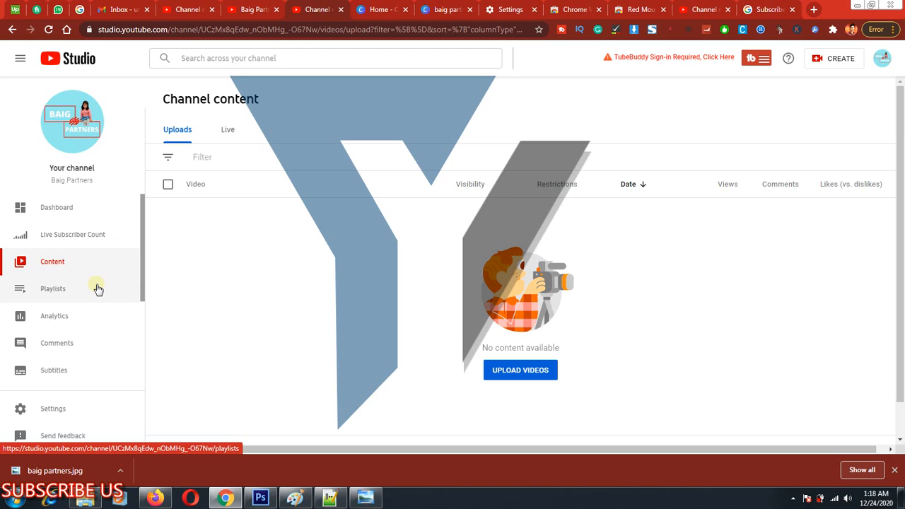
# Frame the Playlists entry with a rectangle, clear it, and open the channel playlists page.
pyautogui.hotkey('ctrl', 'alt', 'd')
pyautogui.moveTo(4, 277); pyautogui.dragTo(84, 301)
pyautogui.press('Escape')
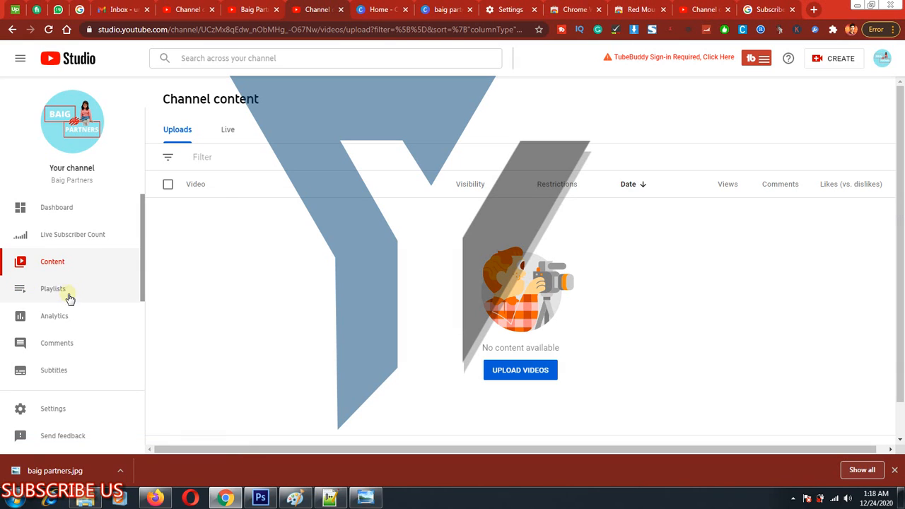
pyautogui.click(67, 294)
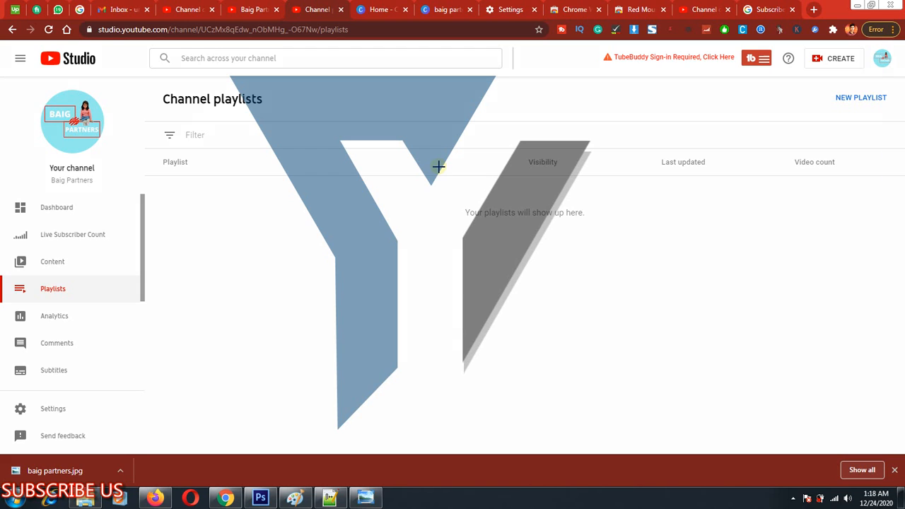
# Create a public playlist titled "Kids Fun", framing the Create option with a rectangle before confirming.
pyautogui.click(859, 98)
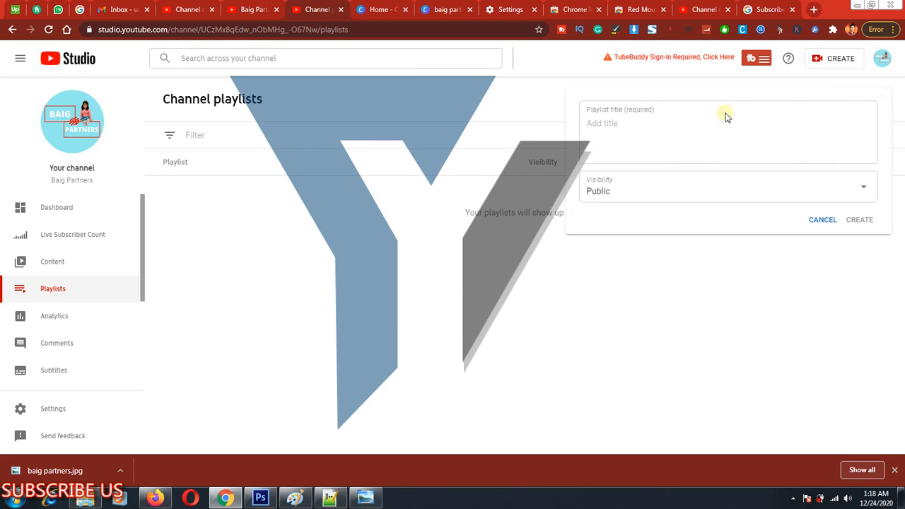
pyautogui.click(645, 127)
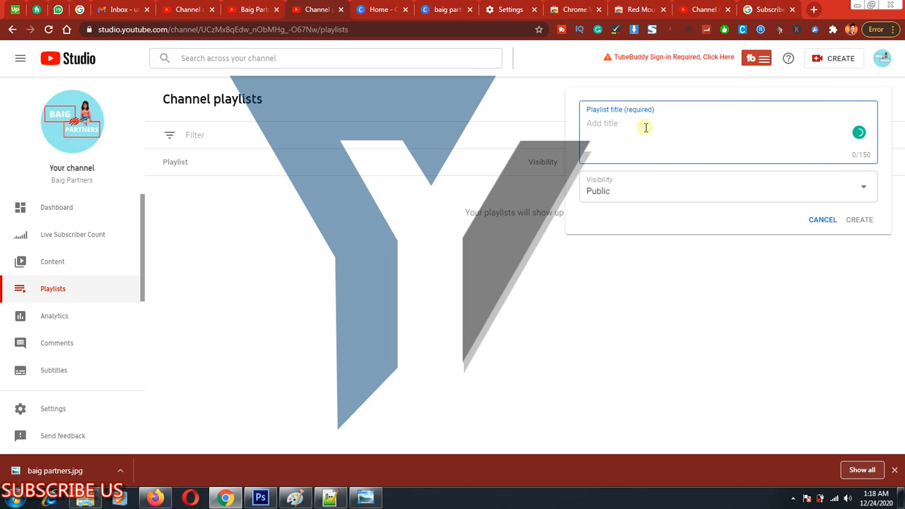
pyautogui.write('K')
pyautogui.press('BackSpace')
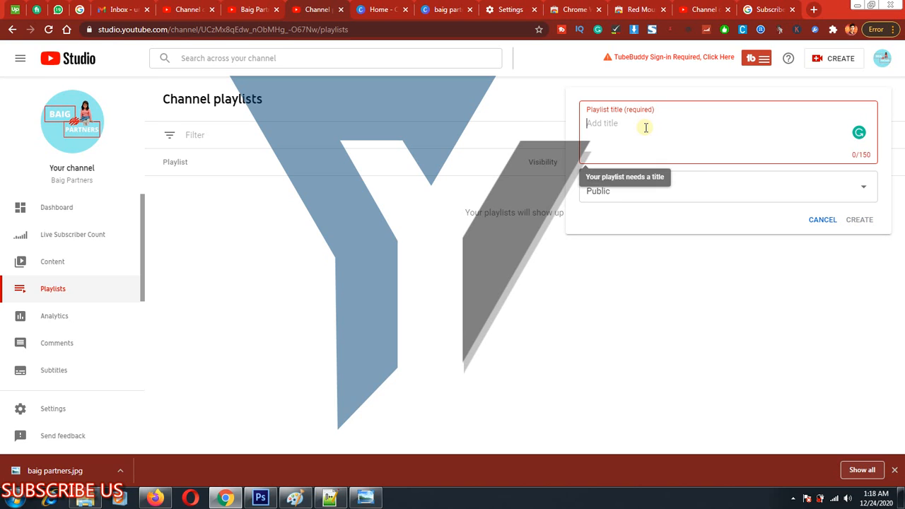
pyautogui.write('Kids Fun')
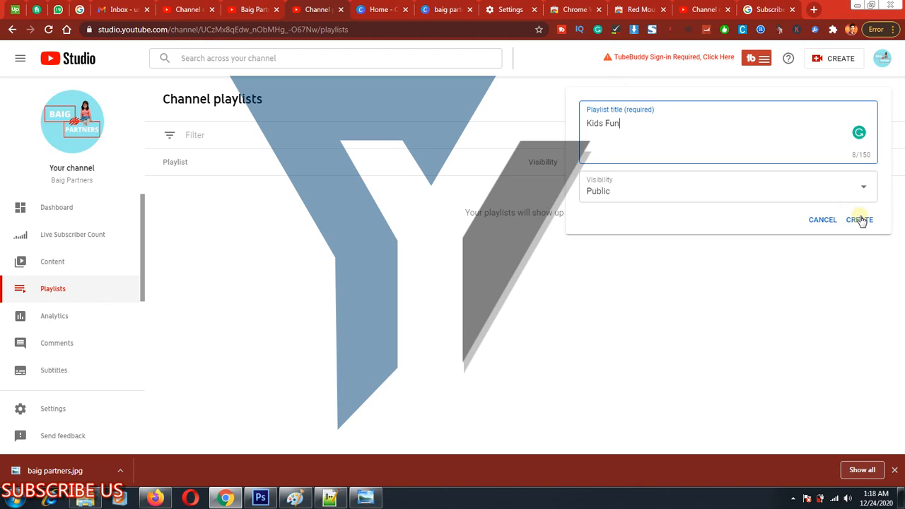
pyautogui.moveTo(841, 197); pyautogui.dragTo(878, 244)
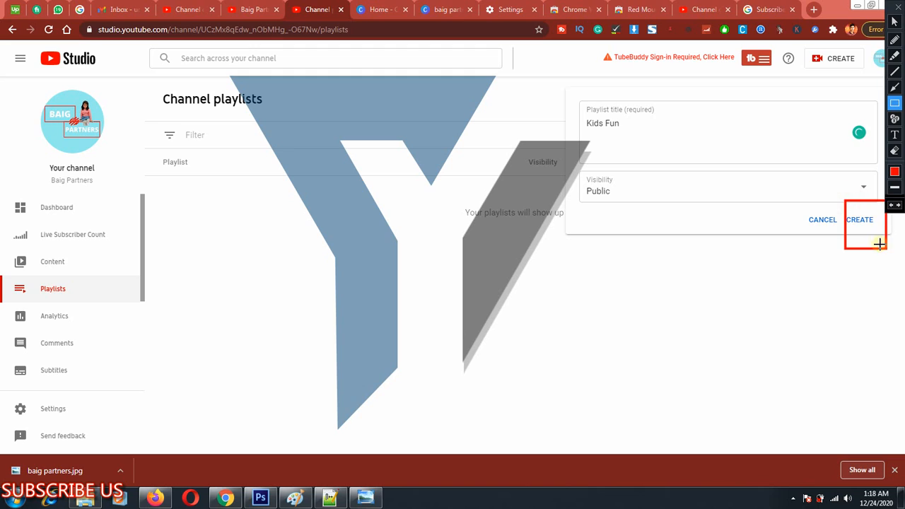
pyautogui.click(867, 220)
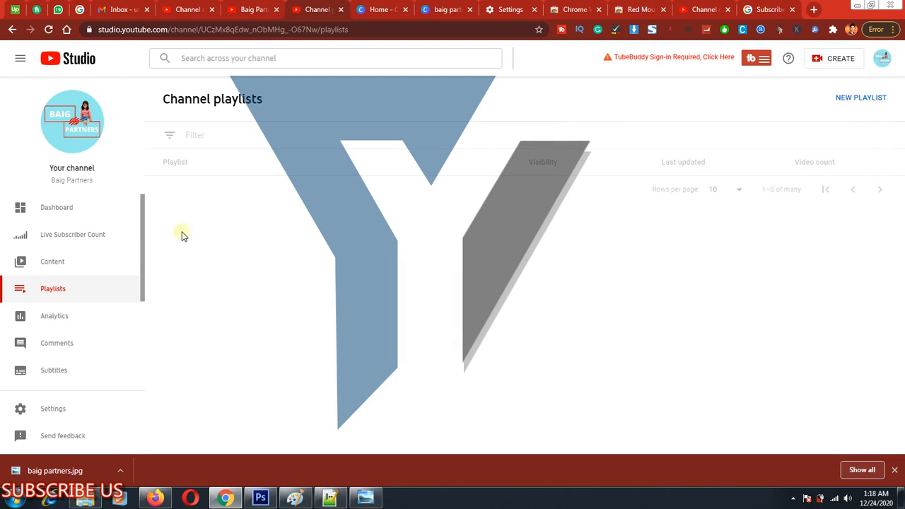
# Frame the Analytics entry with a rectangle, clear it, and open the channel analytics page.
pyautogui.moveTo(416, 216)
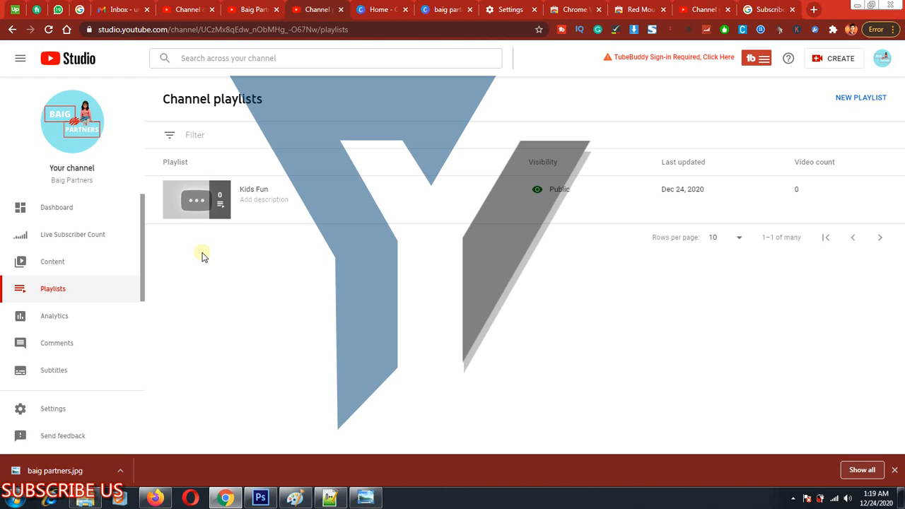
pyautogui.scroll(-3, 117, 288)
pyautogui.scroll(3, 116, 288)
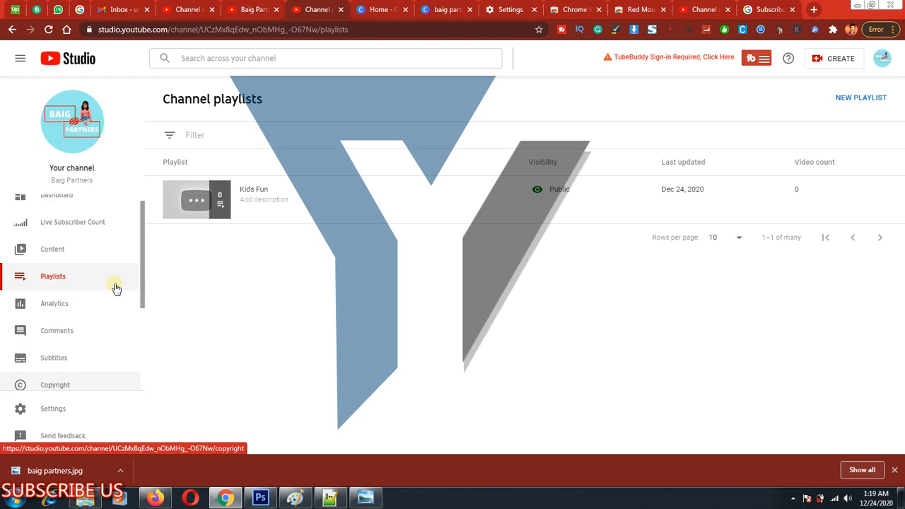
pyautogui.hotkey('ctrl', 'alt', 'd')
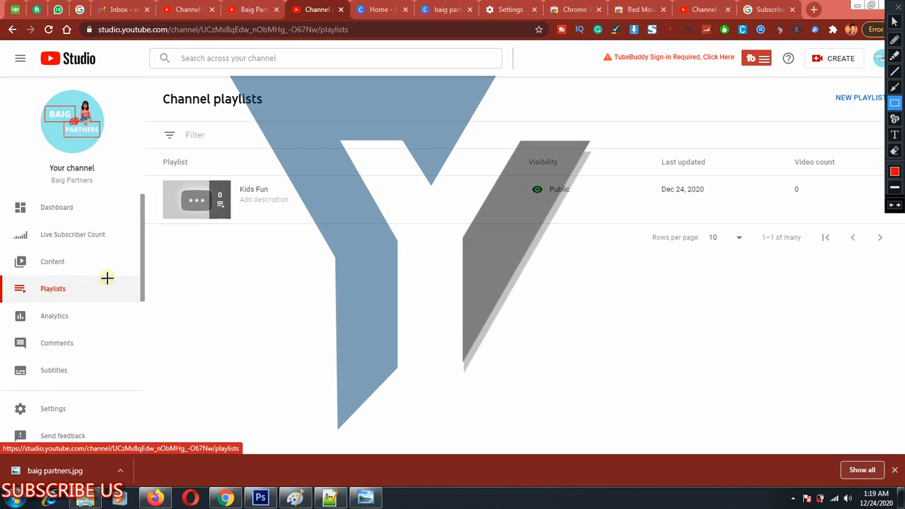
pyautogui.moveTo(9, 300)
pyautogui.mouseDown()
pyautogui.moveTo(30, 315)
pyautogui.moveTo(127, 330)
pyautogui.mouseUp()
pyautogui.hotkey('ctrl', 'alt', 'd')
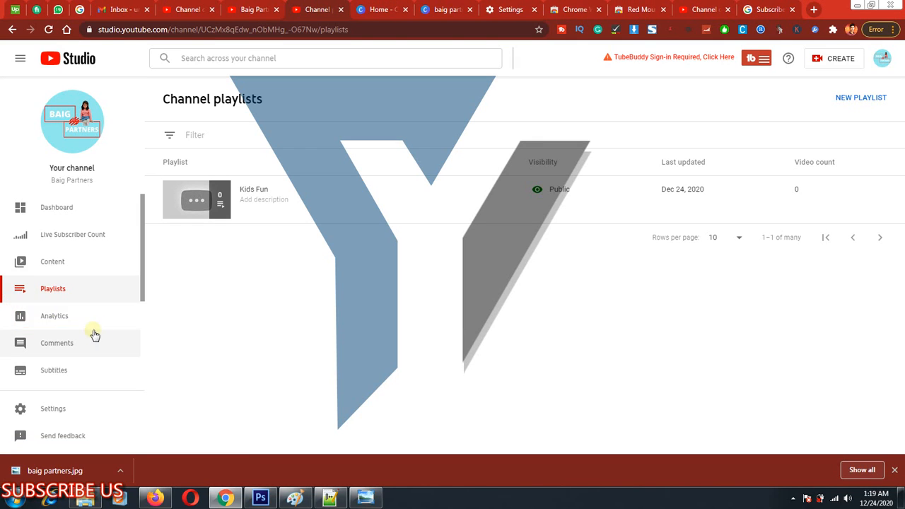
pyautogui.click(76, 316)
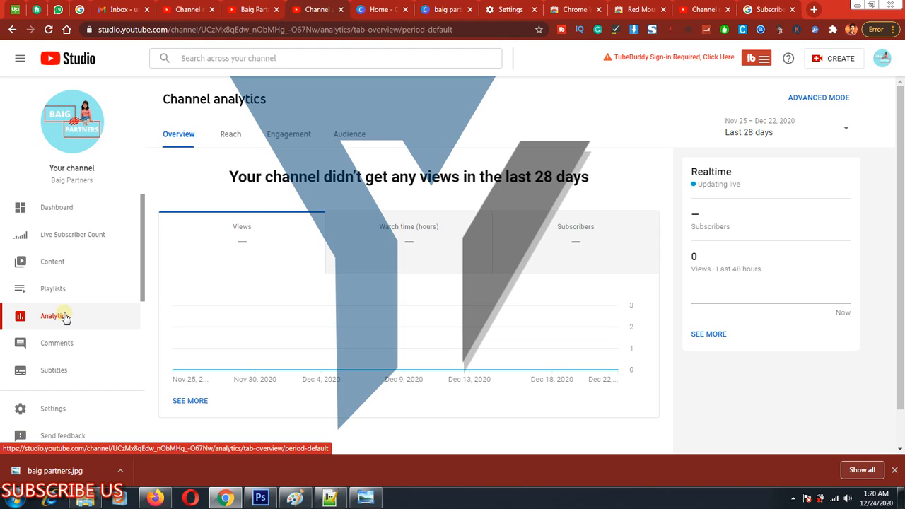
# Frame the Reach, Engagement, Audience and Overview headings of the channel analytics with rectangles and clear all the markup.
pyautogui.scroll(-1, 273, 205)
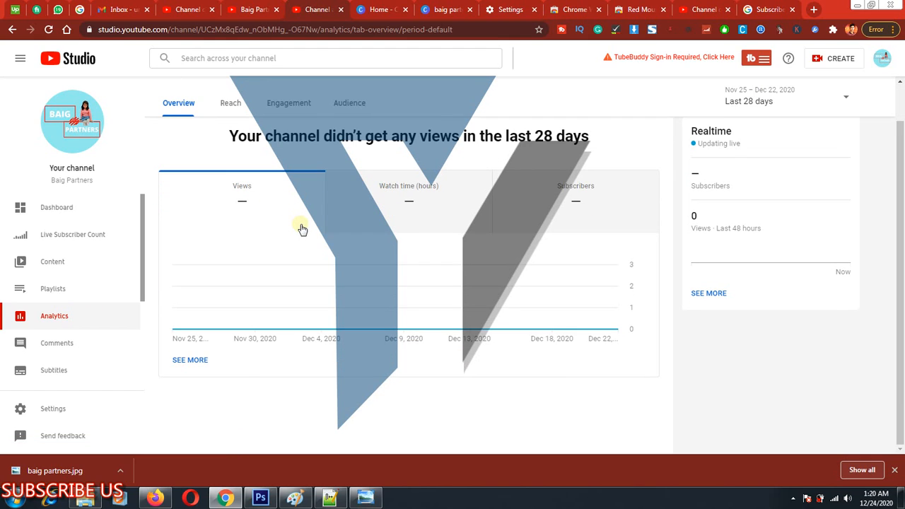
pyautogui.hotkey('ctrl', 'alt', 'd')
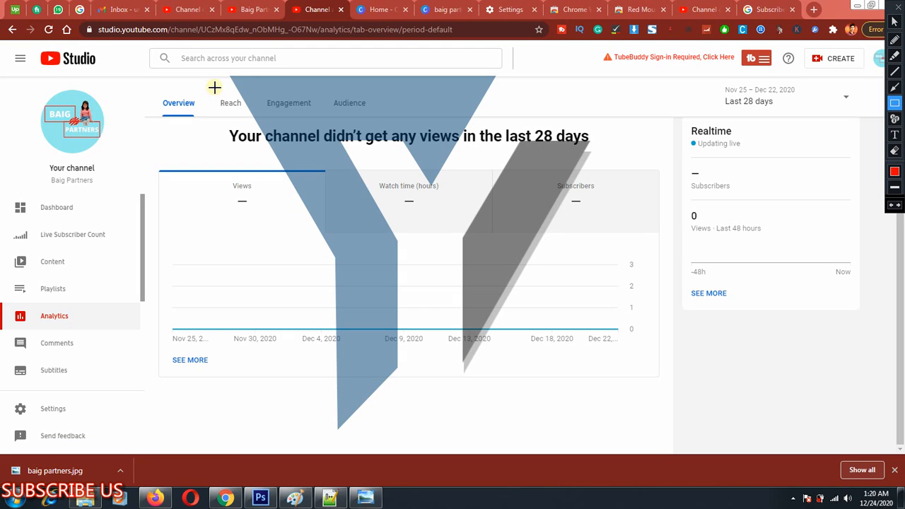
pyautogui.moveTo(214, 87)
pyautogui.mouseDown()
pyautogui.moveTo(245, 125)
pyautogui.moveTo(258, 127)
pyautogui.mouseUp()
pyautogui.moveTo(259, 83); pyautogui.dragTo(324, 119)
pyautogui.moveTo(330, 82); pyautogui.dragTo(373, 115)
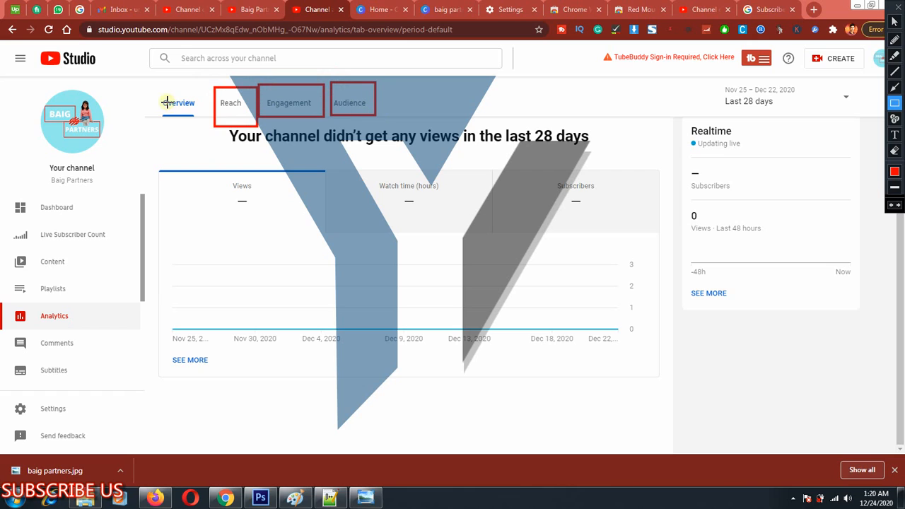
pyautogui.moveTo(153, 92); pyautogui.dragTo(219, 122)
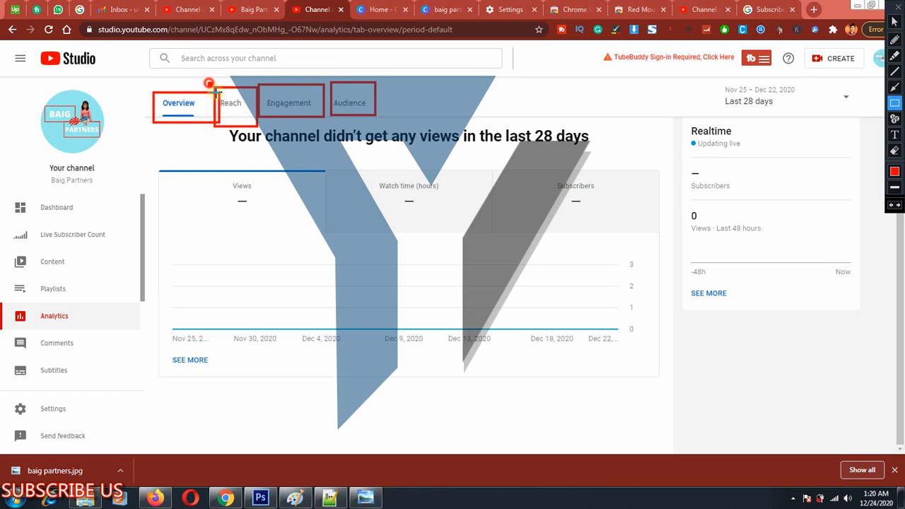
pyautogui.moveTo(209, 85); pyautogui.dragTo(256, 121)
pyautogui.press('Escape')
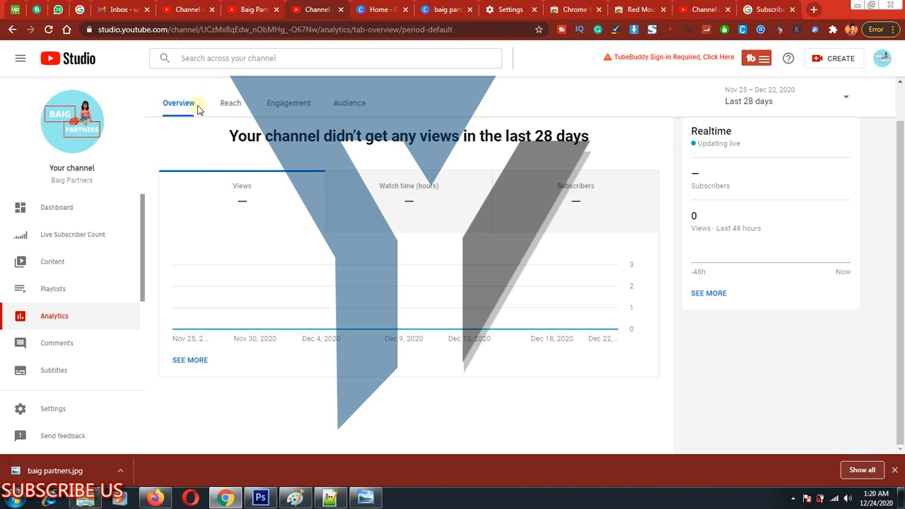
# Frame the Engagement, Audience and Overview analytics headings one at a time, clearing the markup after each.
pyautogui.hotkey('ctrl', 'alt', 'd')
pyautogui.moveTo(254, 88); pyautogui.dragTo(318, 120)
pyautogui.press('Escape')
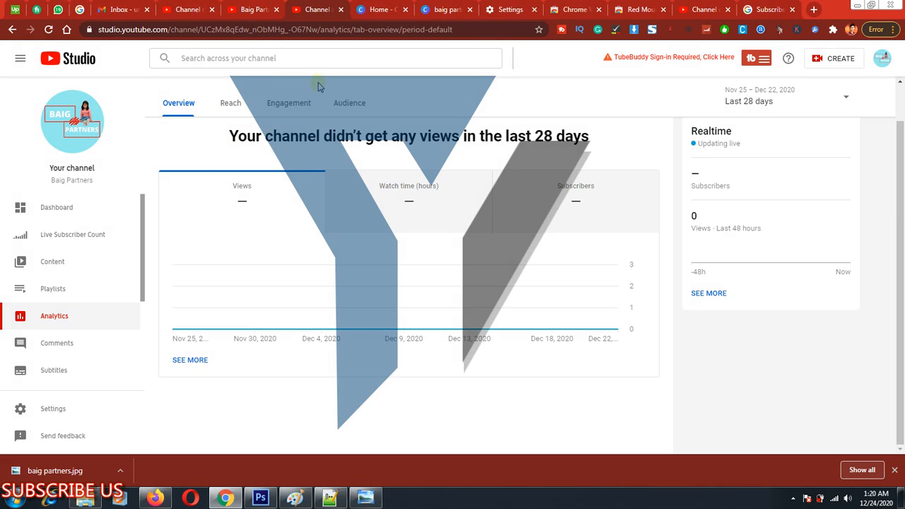
pyautogui.hotkey('ctrl', 'alt', 'd')
pyautogui.moveTo(327, 91); pyautogui.dragTo(384, 122)
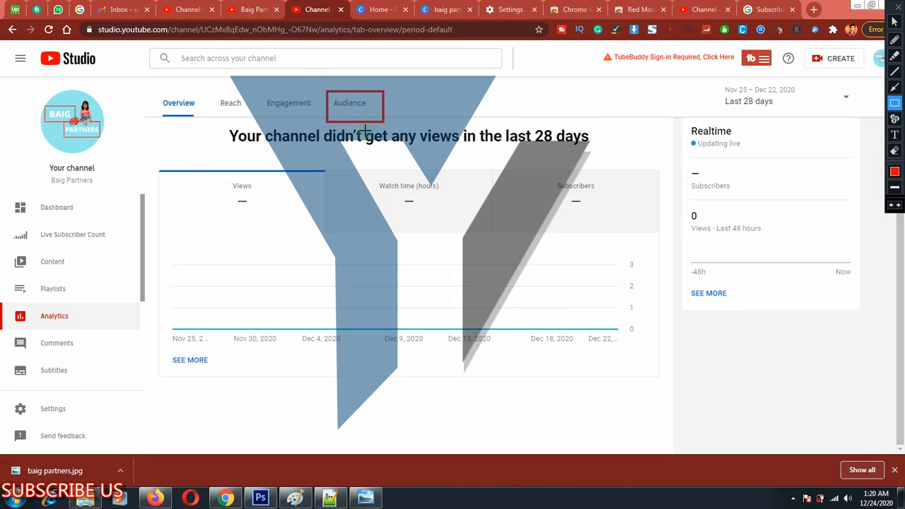
pyautogui.press('Escape')
pyautogui.hotkey('ctrl', 'alt', 'd')
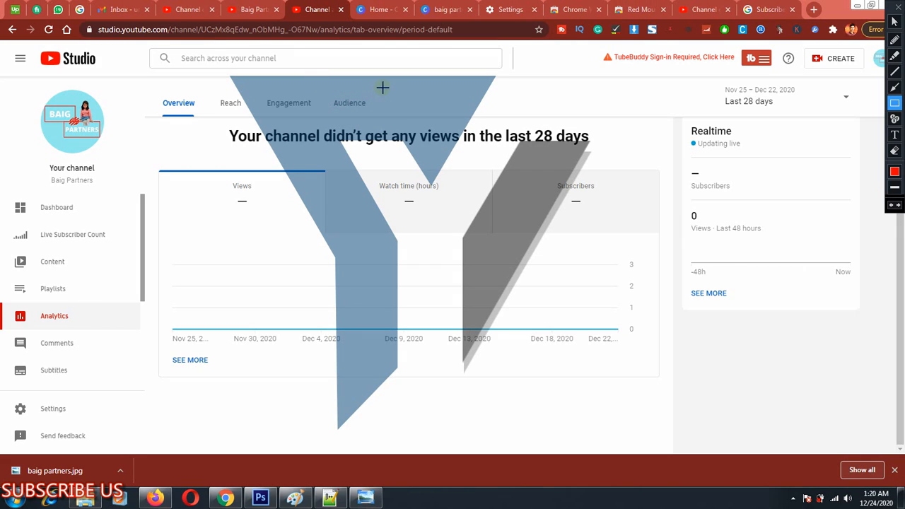
pyautogui.moveTo(382, 87); pyautogui.dragTo(329, 121)
pyautogui.press('Escape')
pyautogui.hotkey('ctrl', 'alt', 'd')
pyautogui.moveTo(147, 82); pyautogui.dragTo(196, 132)
pyautogui.press('Escape')
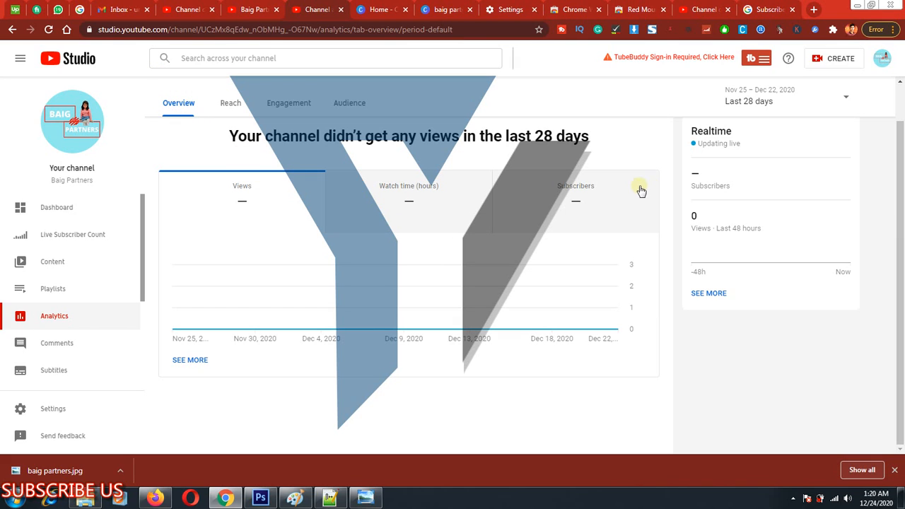
# Frame the Realtime card and its 48-hour views figure with rectangles and clear the markup.
pyautogui.hotkey('ctrl', 'alt', 'd')
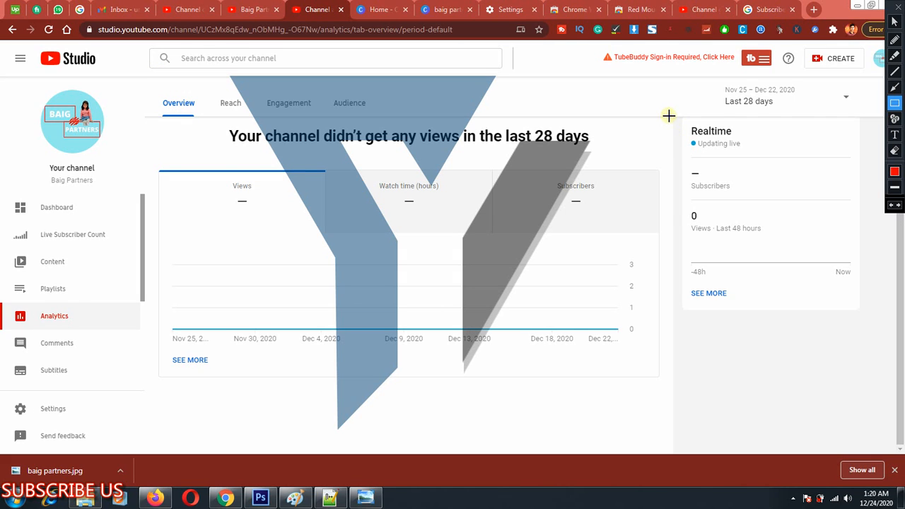
pyautogui.moveTo(668, 114)
pyautogui.mouseDown()
pyautogui.moveTo(769, 202)
pyautogui.moveTo(827, 273)
pyautogui.moveTo(856, 283)
pyautogui.mouseUp()
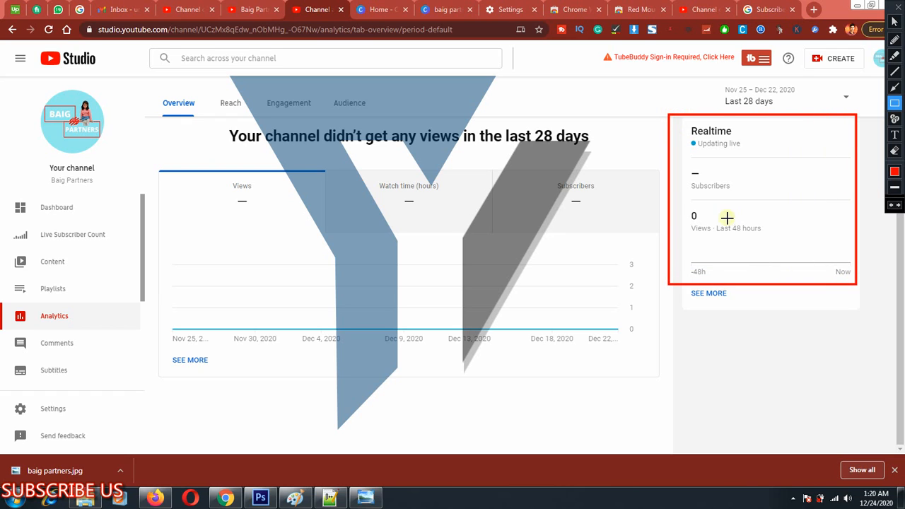
pyautogui.moveTo(703, 215); pyautogui.dragTo(797, 238)
pyautogui.press('Escape')
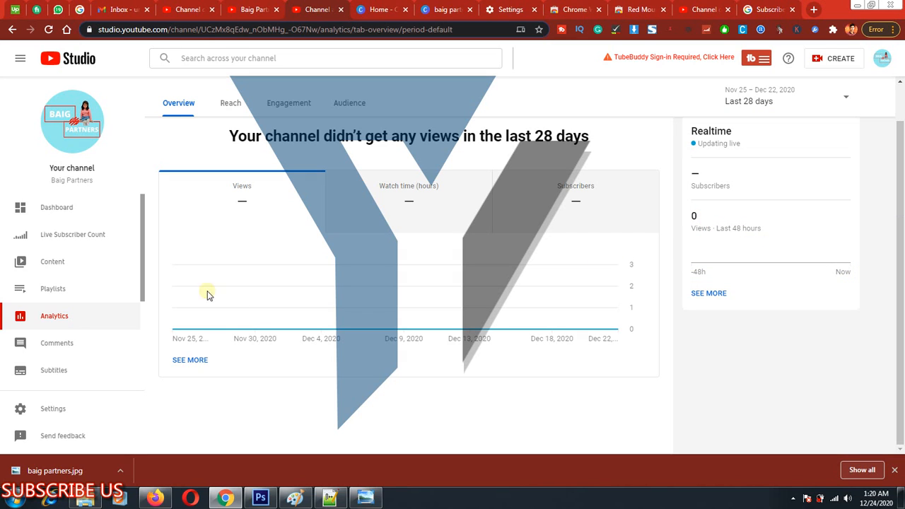
# Frame the Comments entry with a rectangle, clear it, and open the channel comments page.
pyautogui.scroll(-3, 22, 324)
pyautogui.hotkey('ctrl', 'alt', 'd')
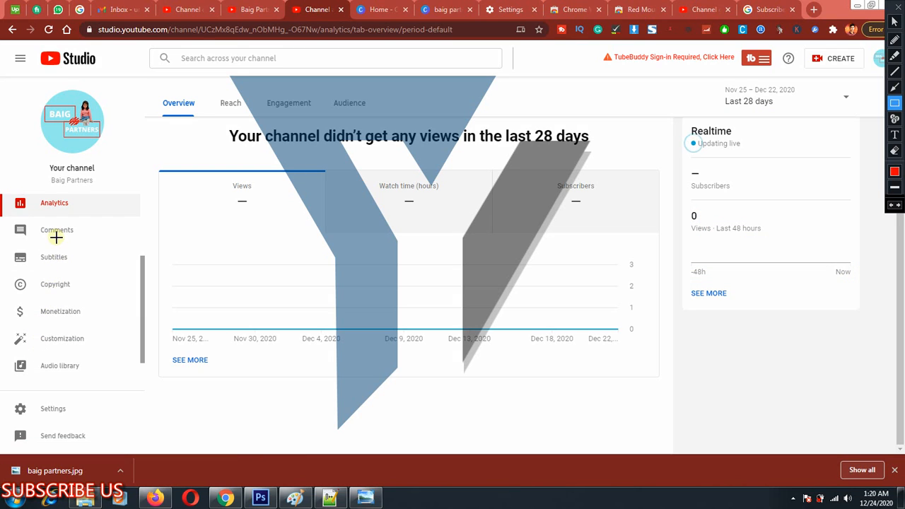
pyautogui.moveTo(5, 219); pyautogui.dragTo(63, 238)
pyautogui.press('Escape')
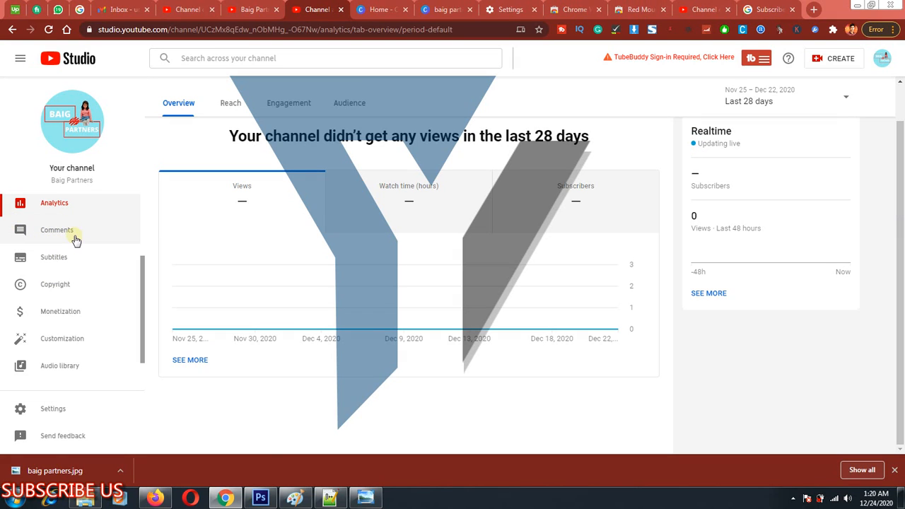
pyautogui.click(70, 233)
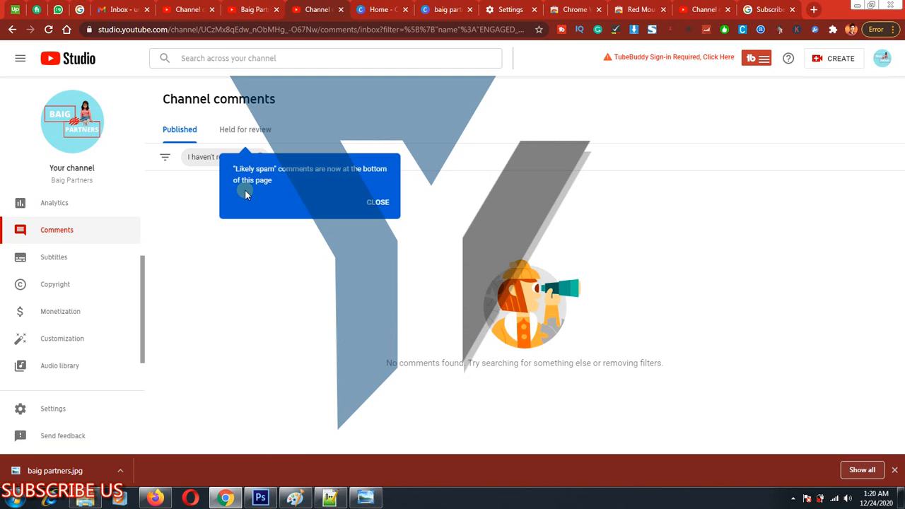
# Dismiss the two tips on the comments page, frame the comments list area with a rectangle, and clear the markup.
pyautogui.click(377, 203)
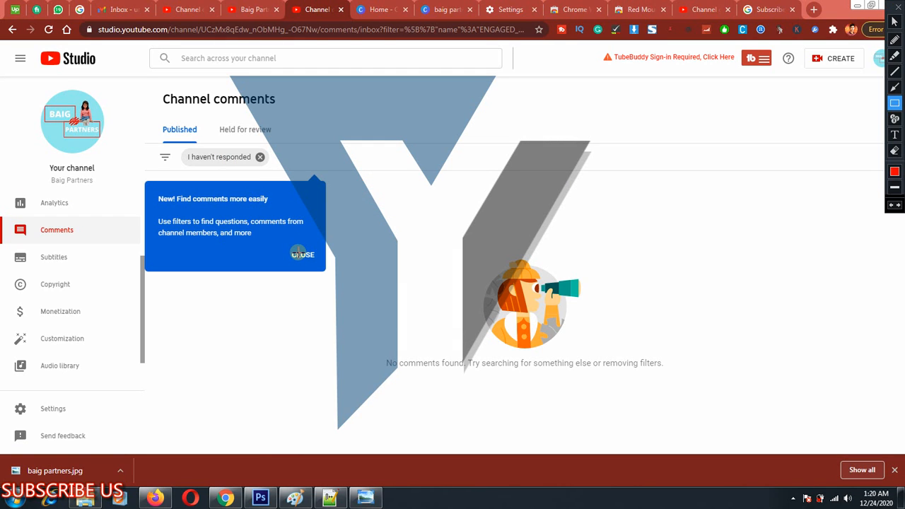
pyautogui.press('Escape')
pyautogui.click(303, 255)
pyautogui.hotkey('ctrl', 'alt', 'd')
pyautogui.moveTo(190, 181); pyautogui.dragTo(653, 369)
pyautogui.press('Escape')
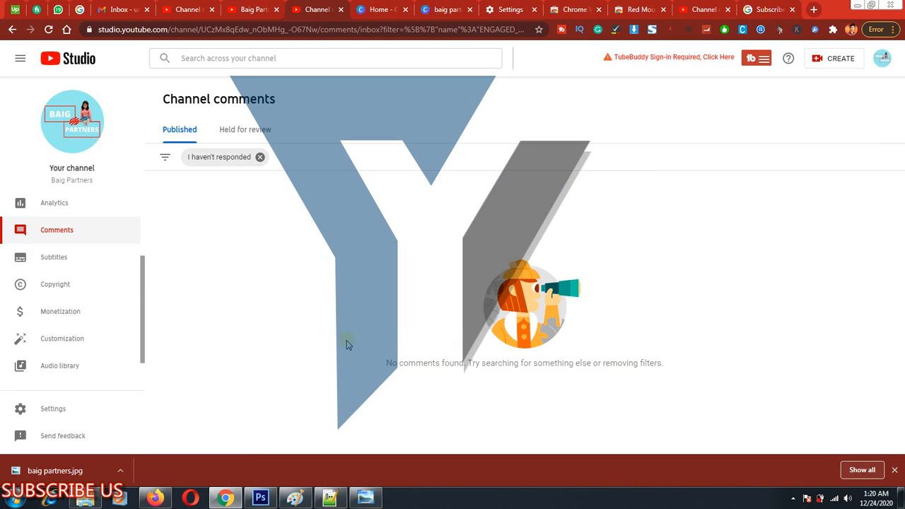
# Open the channel subtitles page, frame three stacked row areas under the Video column with rectangles, and clear the markup.
pyautogui.click(25, 253)
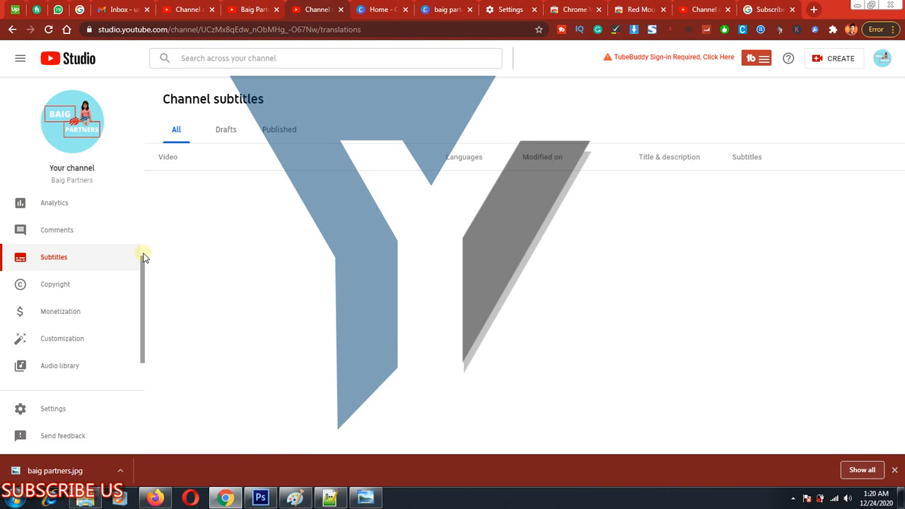
pyautogui.hotkey('ctrl', 'shift', 'r')
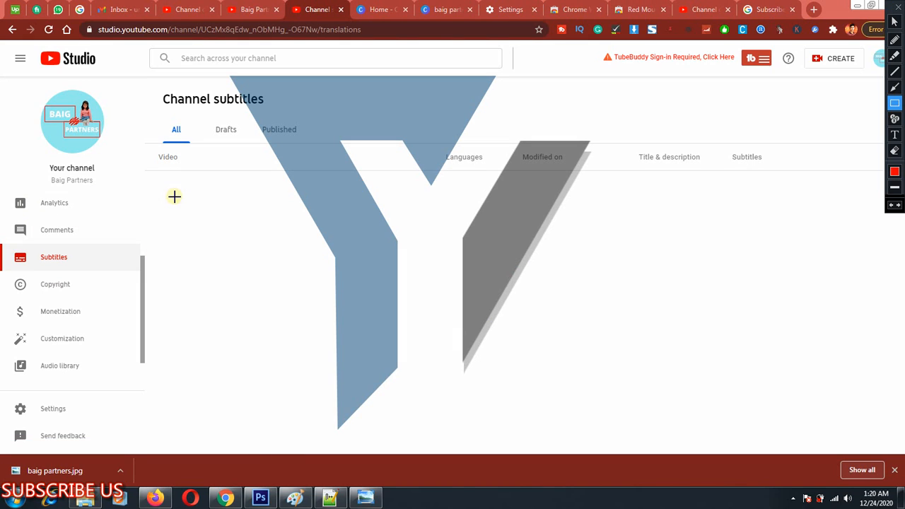
pyautogui.moveTo(168, 188); pyautogui.dragTo(418, 231)
pyautogui.moveTo(172, 247)
pyautogui.mouseDown()
pyautogui.moveTo(439, 272)
pyautogui.moveTo(439, 299)
pyautogui.moveTo(425, 307)
pyautogui.mouseUp()
pyautogui.moveTo(169, 312); pyautogui.dragTo(440, 384)
pyautogui.press('Escape')
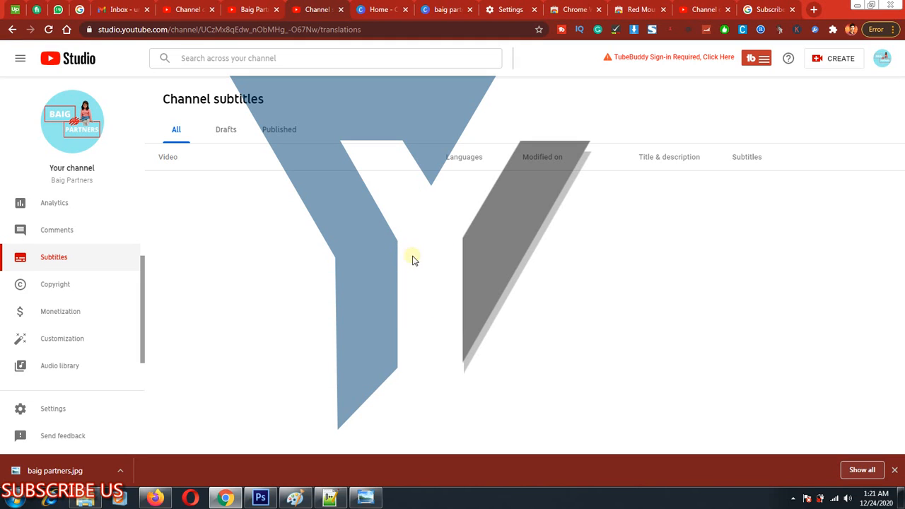
# Sketch a wide subtitle bar with thin rectangles inside it, frame the area under the Video column, and clear the markup.
pyautogui.hotkey('ctrl', 'shift', 'r')
pyautogui.moveTo(242, 402)
pyautogui.mouseDown()
pyautogui.moveTo(493, 440)
pyautogui.moveTo(703, 425)
pyautogui.mouseUp()
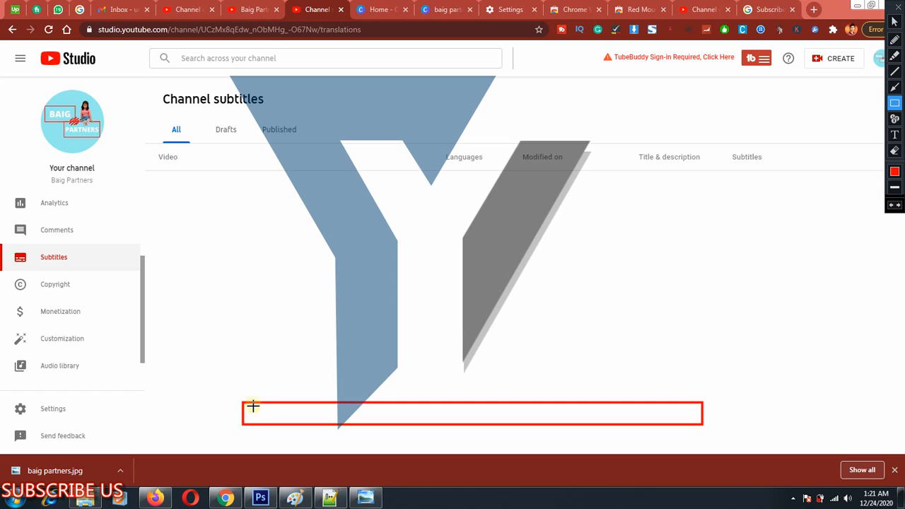
pyautogui.moveTo(248, 407); pyautogui.dragTo(699, 409)
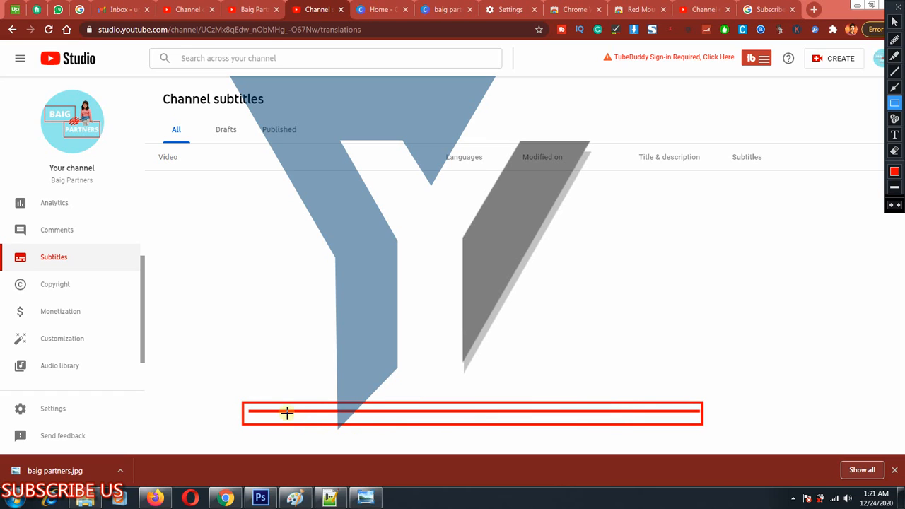
pyautogui.moveTo(243, 412)
pyautogui.mouseDown()
pyautogui.moveTo(403, 398)
pyautogui.moveTo(697, 407)
pyautogui.mouseUp()
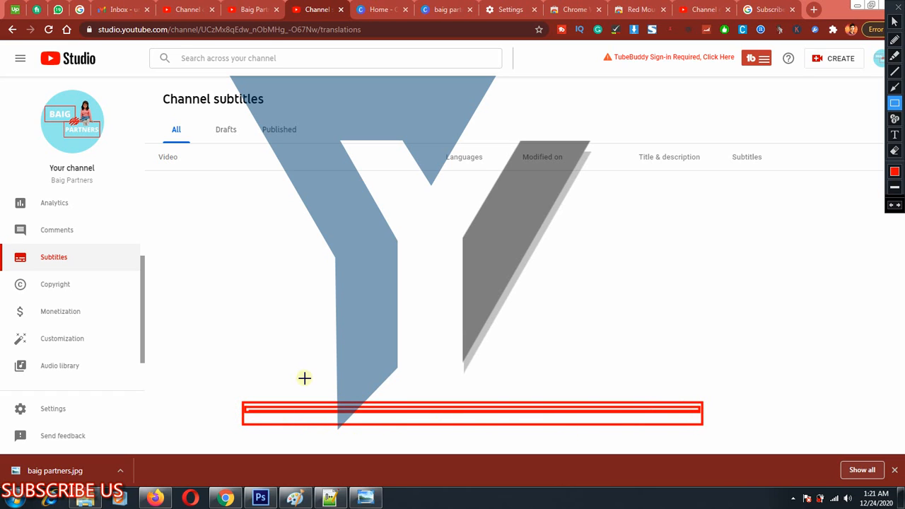
pyautogui.moveTo(174, 177); pyautogui.dragTo(405, 430)
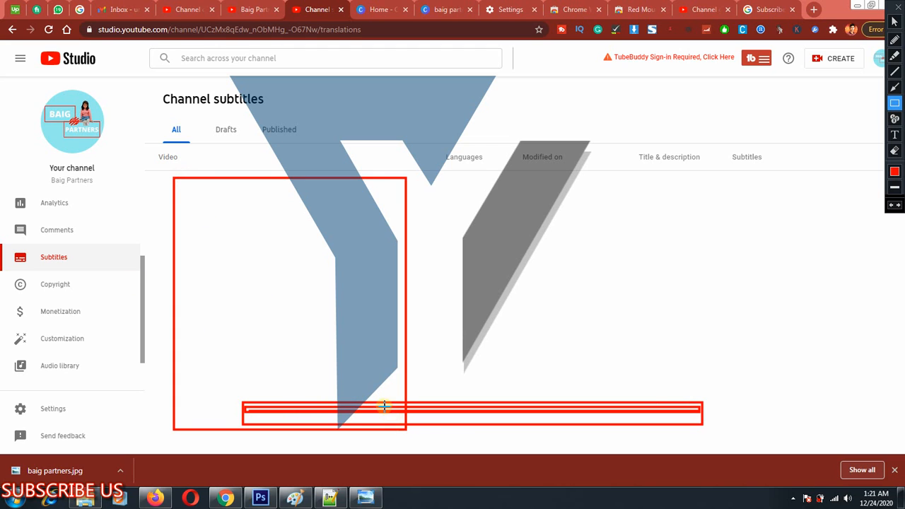
pyautogui.press('Escape')
# Frame the Copyright entry with a rectangle, clear it, and open the channel copyright page.
pyautogui.hotkey('ctrl', 'alt', 'd')
pyautogui.moveTo(7, 274); pyautogui.dragTo(106, 304)
pyautogui.press('Escape')
pyautogui.click(61, 294)
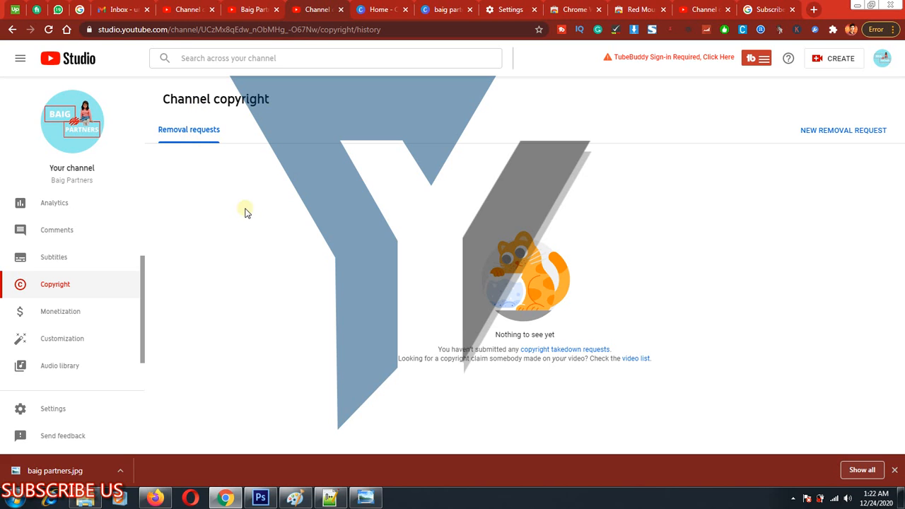
# Frame the Removal requests heading and the blank area below it with a rectangle, and clear the markup.
pyautogui.hotkey('ctrl', 'alt', 'd')
pyautogui.moveTo(161, 115); pyautogui.dragTo(293, 338)
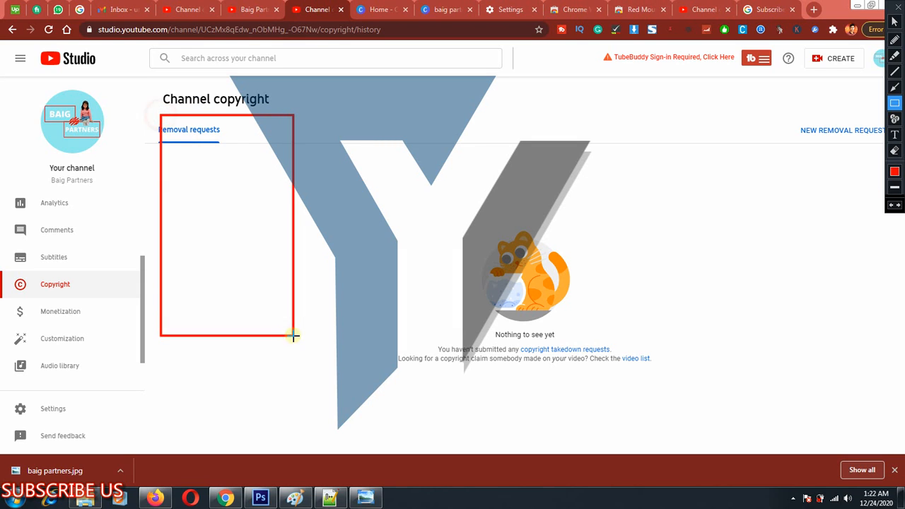
pyautogui.press('Escape')
# Open the channel monetization page, frame the eligibility message with a rectangle, and clear the markup.
pyautogui.click(57, 317)
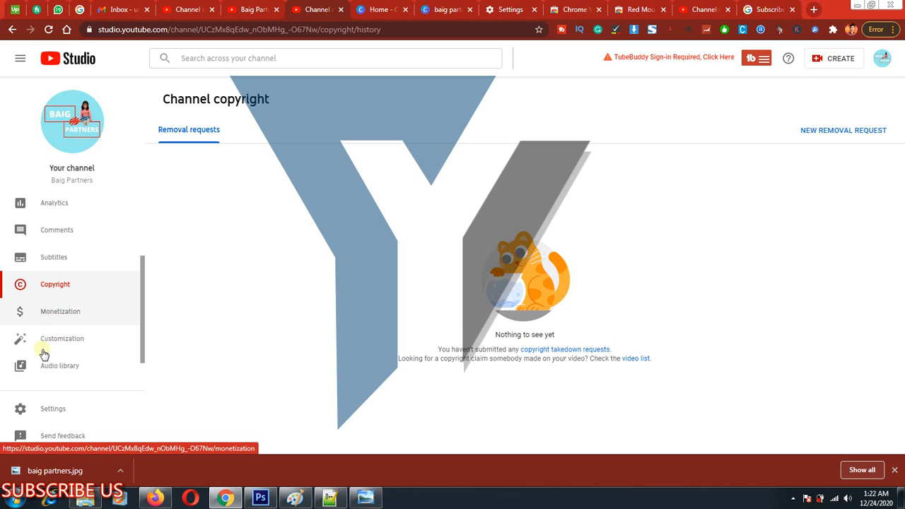
pyautogui.scroll(-2, 78, 325)
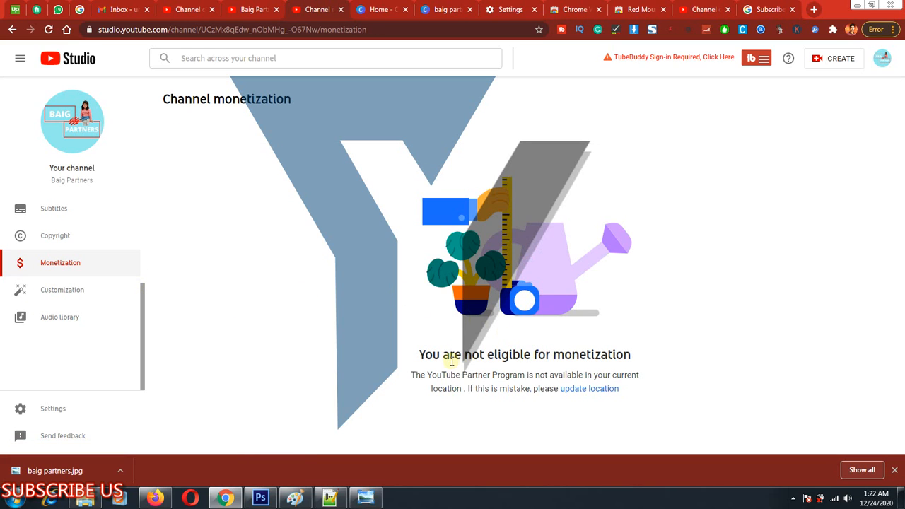
pyautogui.hotkey('ctrl', 'shift', 'r')
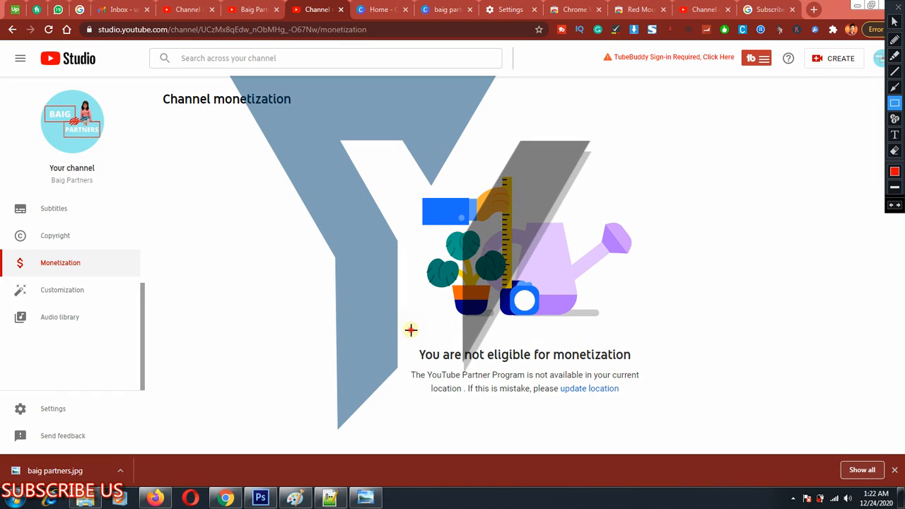
pyautogui.moveTo(401, 323)
pyautogui.mouseDown()
pyautogui.moveTo(662, 400)
pyautogui.moveTo(663, 416)
pyautogui.mouseUp()
pyautogui.press('Escape')
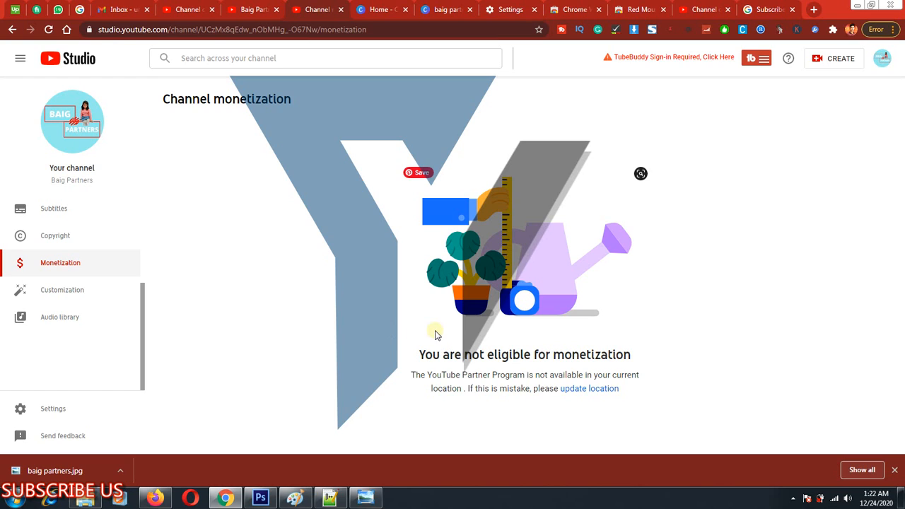
# Frame the blank area beside the monetization illustration with a large rectangle, and clear the markup.
pyautogui.moveTo(181, 140); pyautogui.dragTo(347, 342)
pyautogui.moveTo(368, 370); pyautogui.dragTo(421, 438)
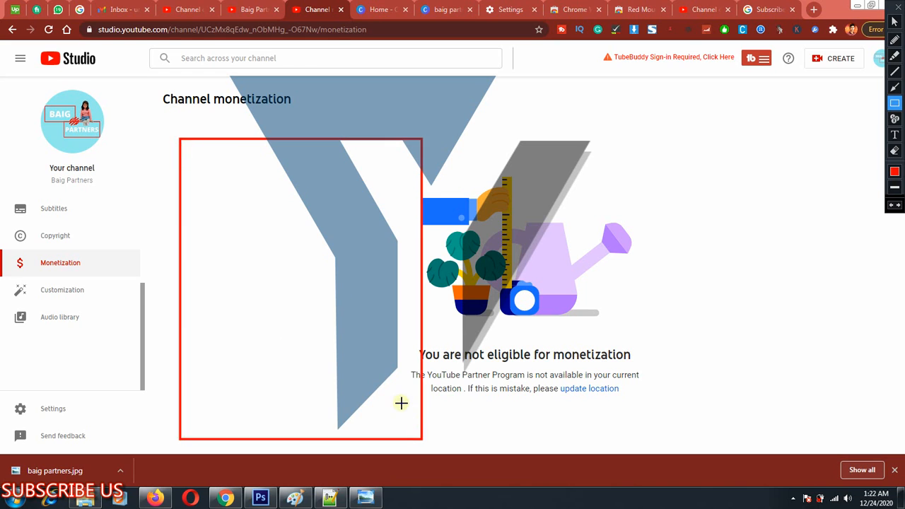
pyautogui.press('Escape')
# Open the channel customization page, frame the Customization entry and the Layout, Branding and Basic info headings, and clear the markup.
pyautogui.click(56, 290)
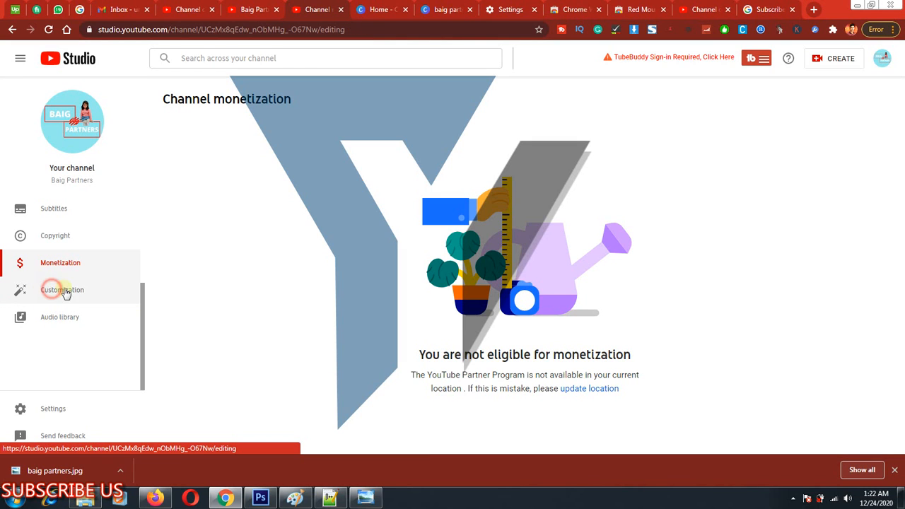
pyautogui.hotkey('ctrl', 'alt', 'd')
pyautogui.moveTo(6, 277)
pyautogui.mouseDown()
pyautogui.moveTo(40, 300)
pyautogui.moveTo(124, 306)
pyautogui.mouseUp()
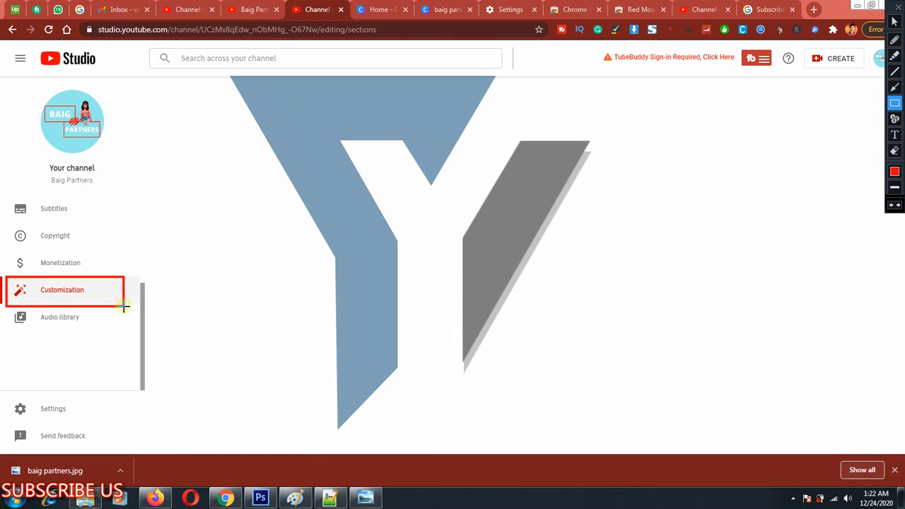
pyautogui.moveTo(153, 115); pyautogui.dragTo(319, 143)
pyautogui.press('Escape')
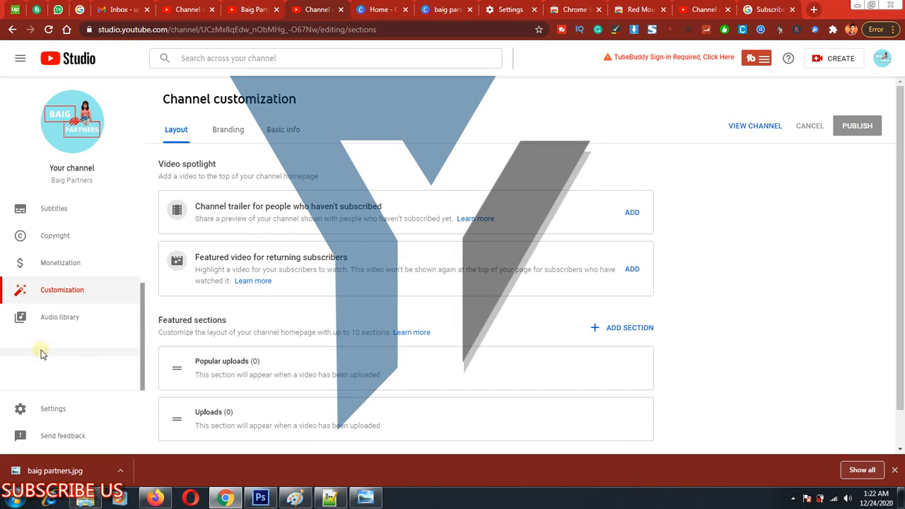
# Frame the Audio library entry, clear the rectangle, and highlight the studio.youtube.com part of the page address.
pyautogui.moveTo(20, 309); pyautogui.dragTo(125, 335)
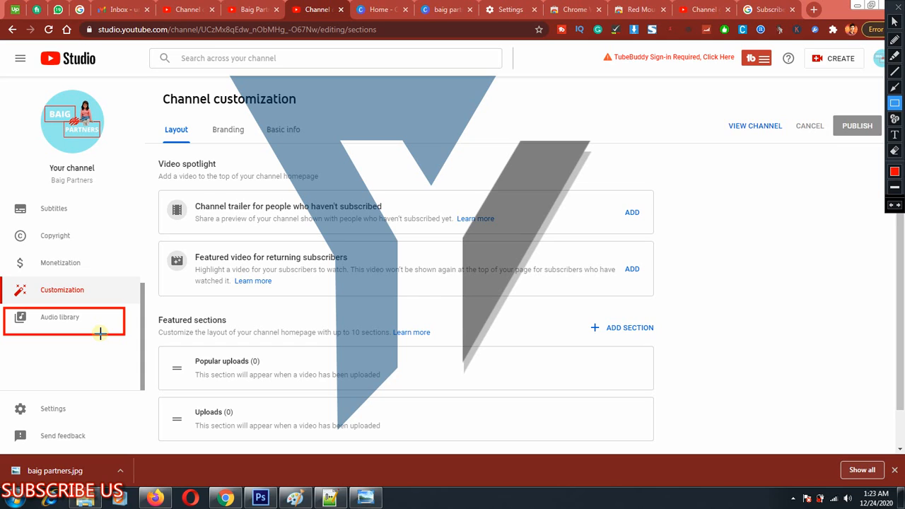
pyautogui.press('Escape')
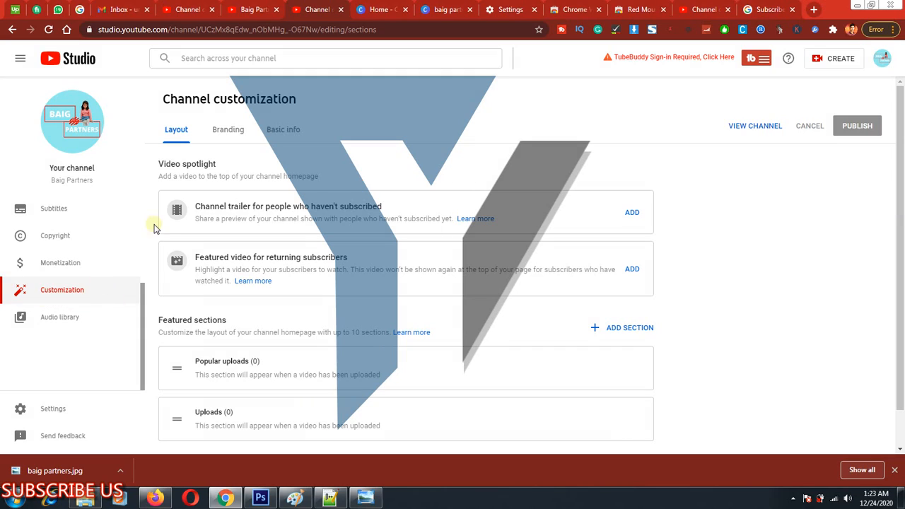
pyautogui.moveTo(101, 30); pyautogui.dragTo(194, 29)
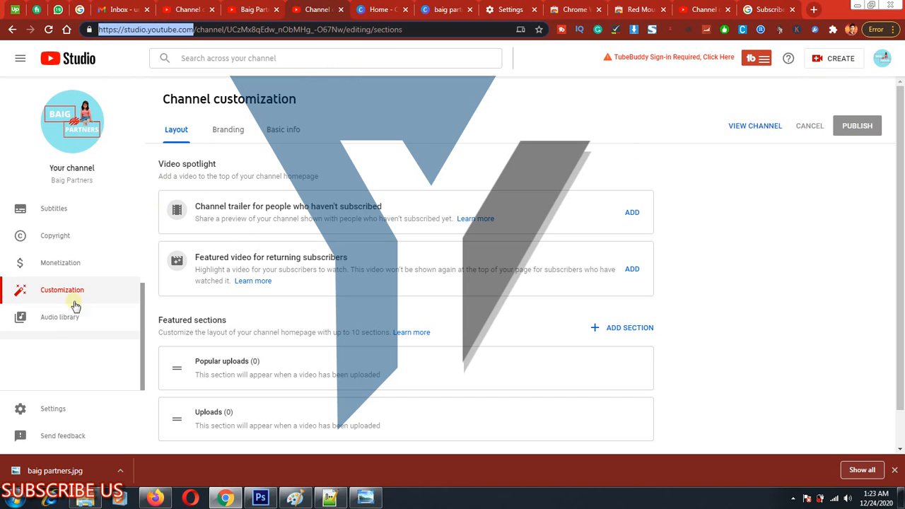
# Show the account options, frame Customize Channel on the public channel page, clear the markup, and return to the customization page.
pyautogui.click(879, 61)
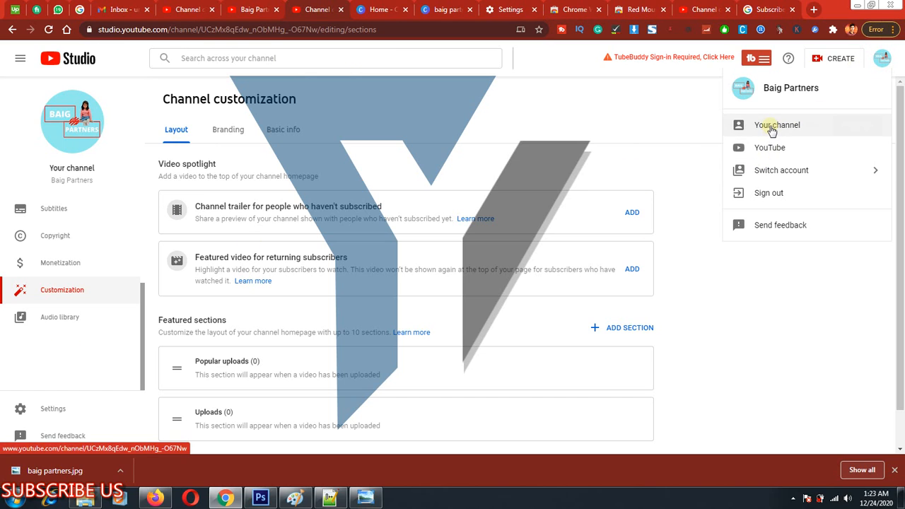
pyautogui.click(262, 8)
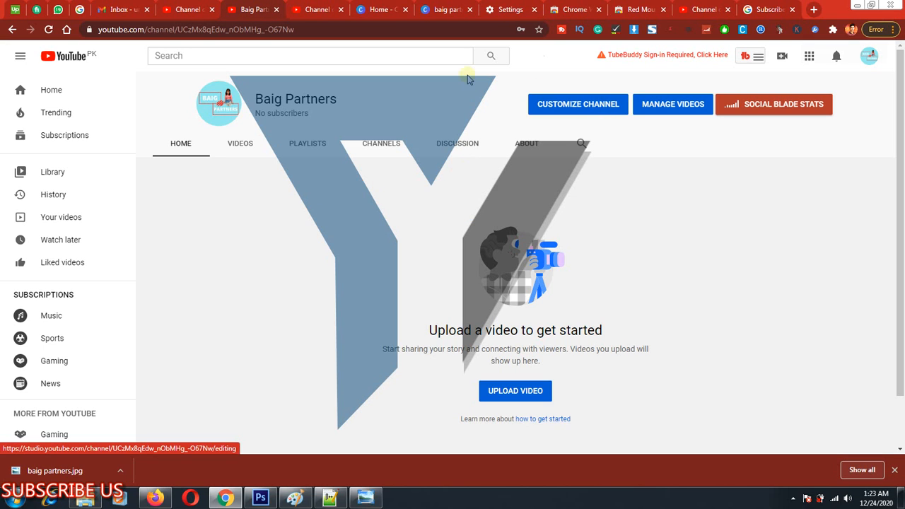
pyautogui.moveTo(512, 75); pyautogui.dragTo(632, 121)
pyautogui.press('Escape')
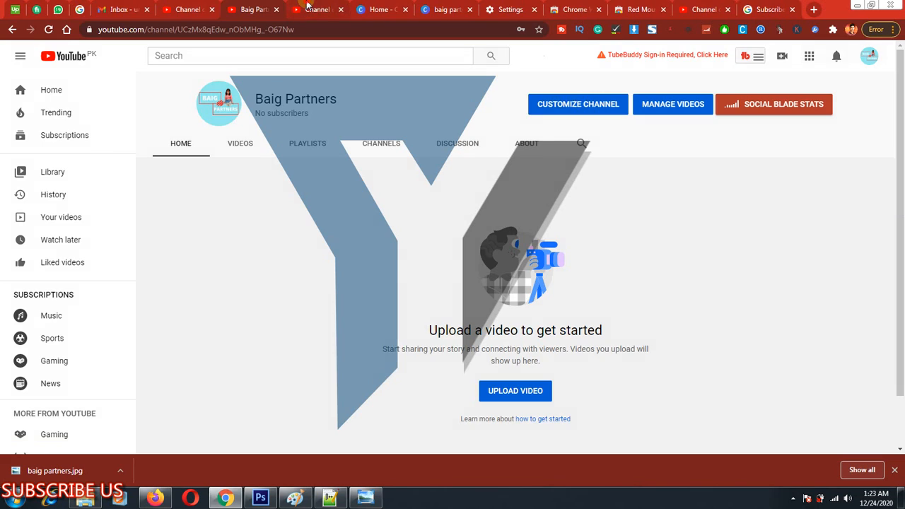
pyautogui.click(308, 6)
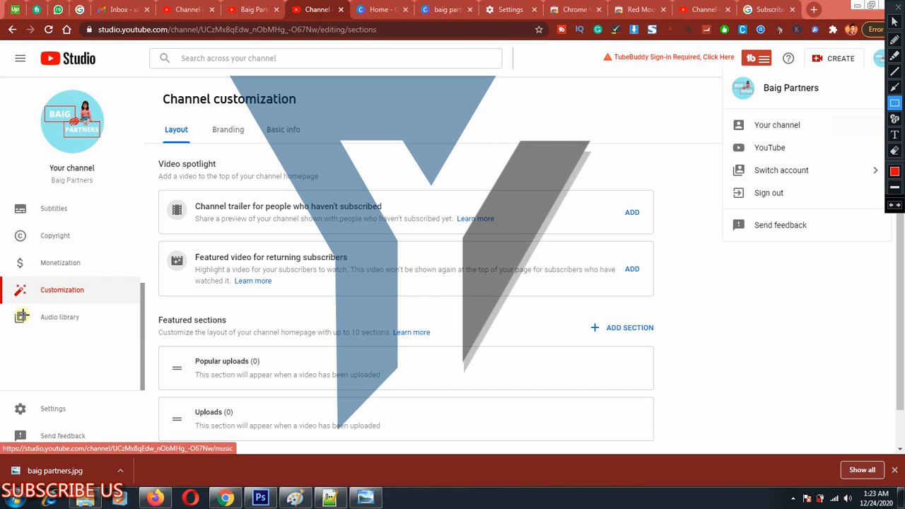
# Frame the Audio library entry, clear the rectangle, and open the audio library to browse its free music tracks.
pyautogui.moveTo(11, 297); pyautogui.dragTo(99, 331)
pyautogui.press('Escape')
pyautogui.click(56, 319)
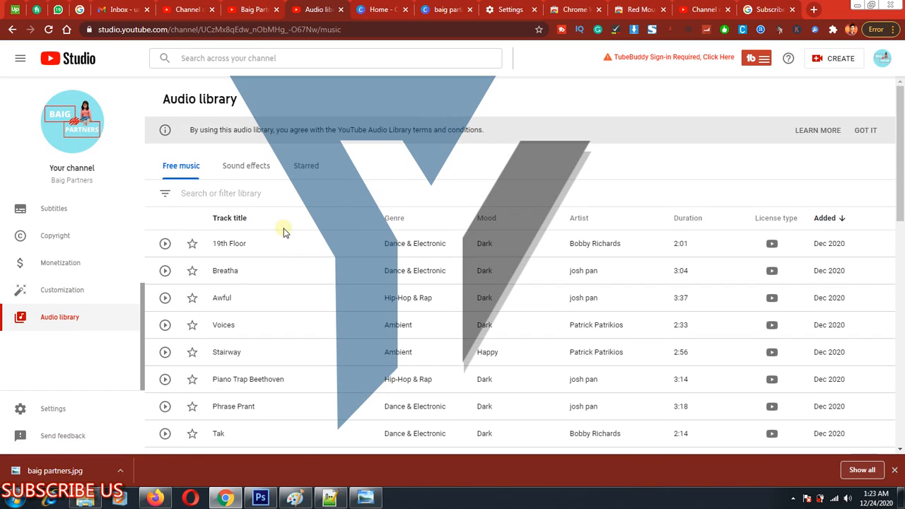
pyautogui.scroll(-3, 363, 311)
pyautogui.scroll(1, 188, 224)
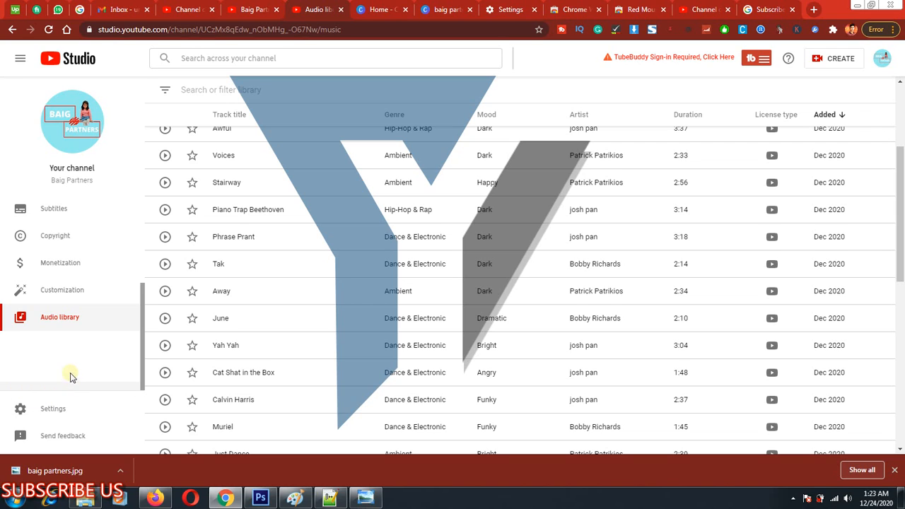
pyautogui.scroll(2, 61, 208)
pyautogui.scroll(-2, 61, 212)
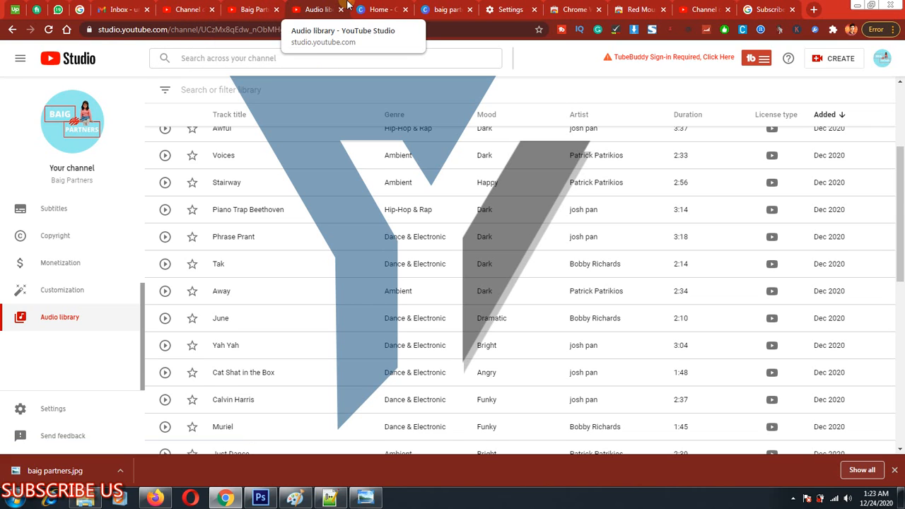
pyautogui.moveTo(347, 3)
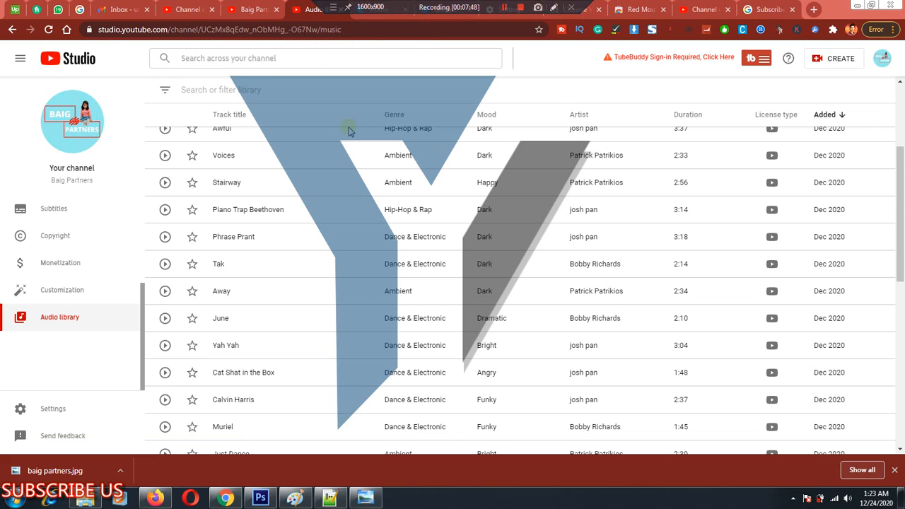
# Open the channel settings, frame the Settings entry and the General category with rectangles, and clear the markup.
pyautogui.click(55, 405)
pyautogui.moveTo(11, 388); pyautogui.dragTo(83, 424)
pyautogui.press('Escape')
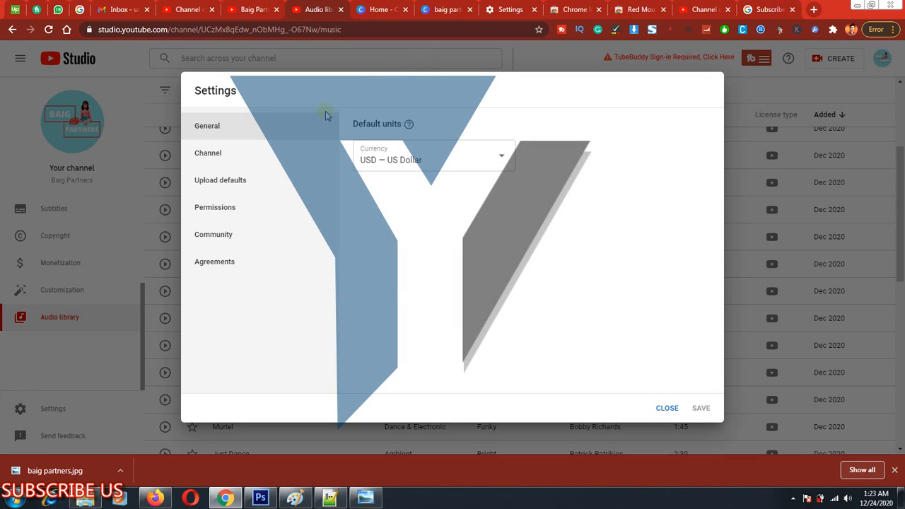
pyautogui.hotkey('ctrl', 'shift', 'd')
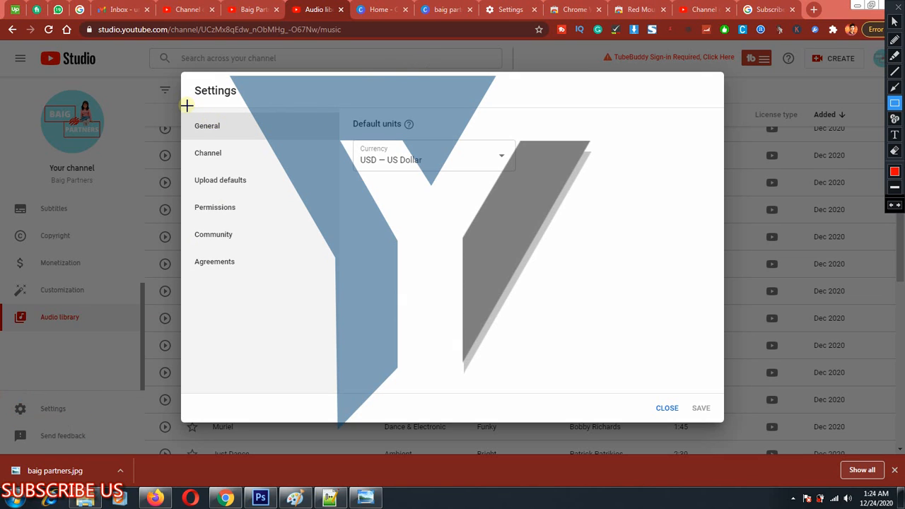
pyautogui.moveTo(186, 106); pyautogui.dragTo(332, 145)
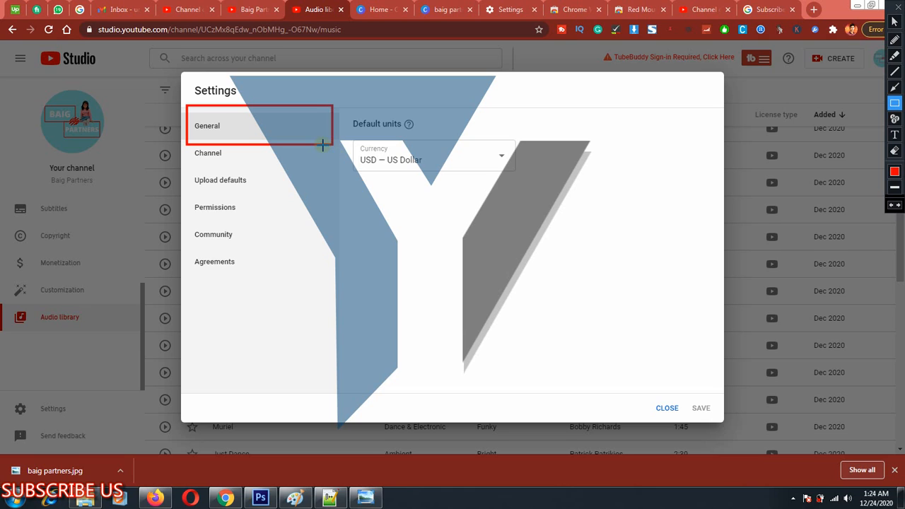
pyautogui.press('Escape')
# Set the default currency in the general settings to PKR — Pakistani Rupee.
pyautogui.moveTo(408, 125)
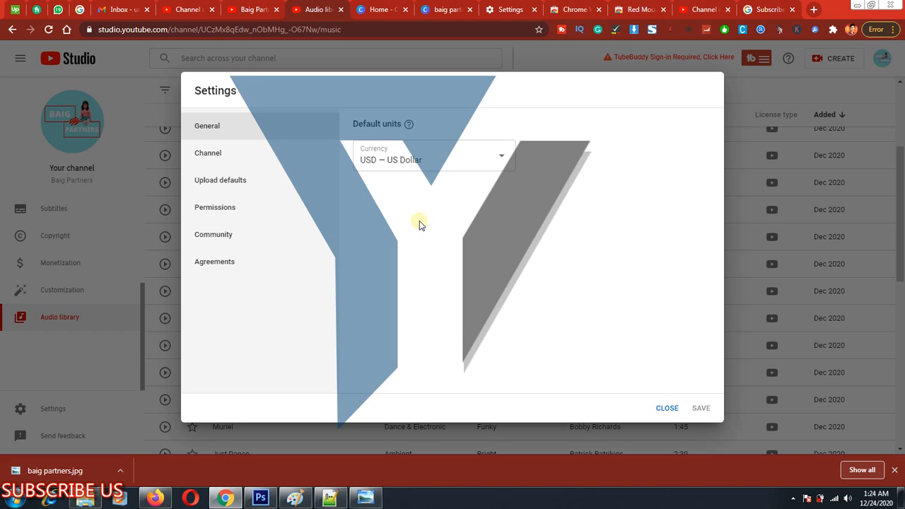
pyautogui.click(450, 156)
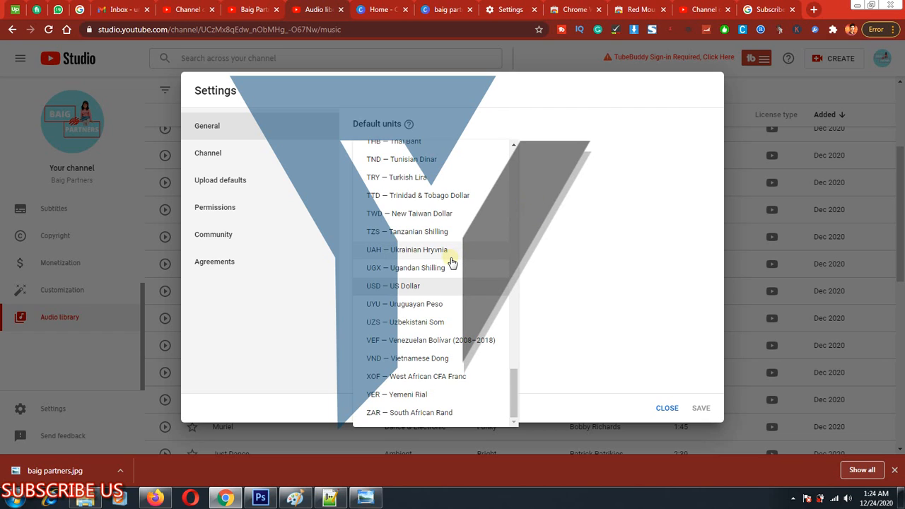
pyautogui.scroll(8, 452, 262)
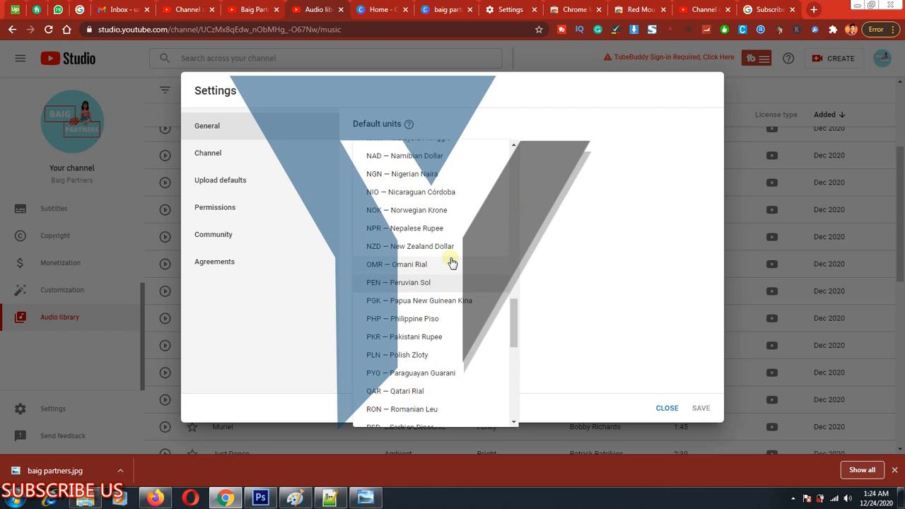
pyautogui.click(412, 338)
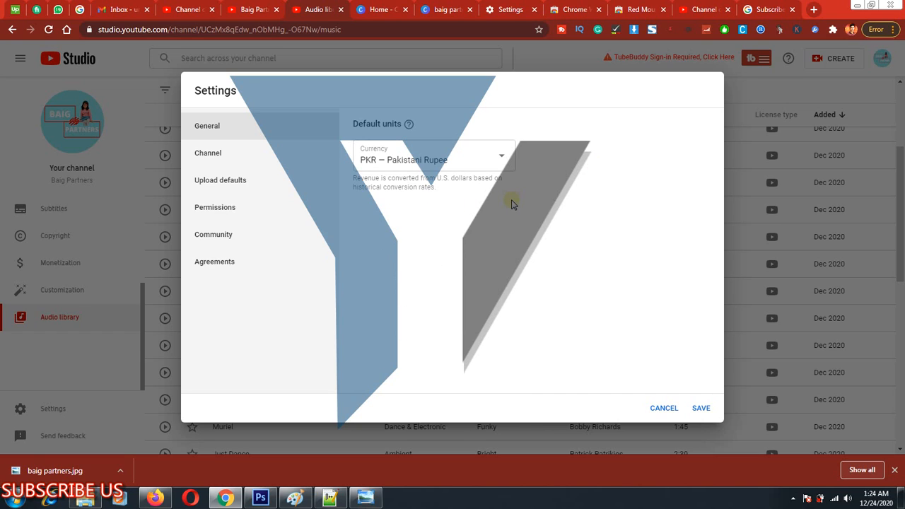
# Frame the Channel category in the settings with a rectangle, clear the markup, and open the Channel settings.
pyautogui.hotkey('ctrl', 'alt', 'd')
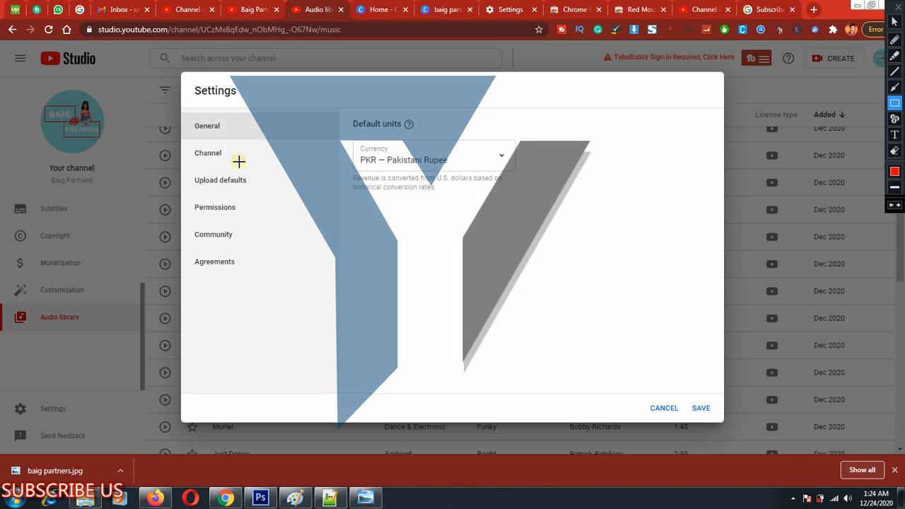
pyautogui.moveTo(185, 140)
pyautogui.mouseDown()
pyautogui.moveTo(288, 169)
pyautogui.moveTo(330, 169)
pyautogui.mouseUp()
pyautogui.press('Escape')
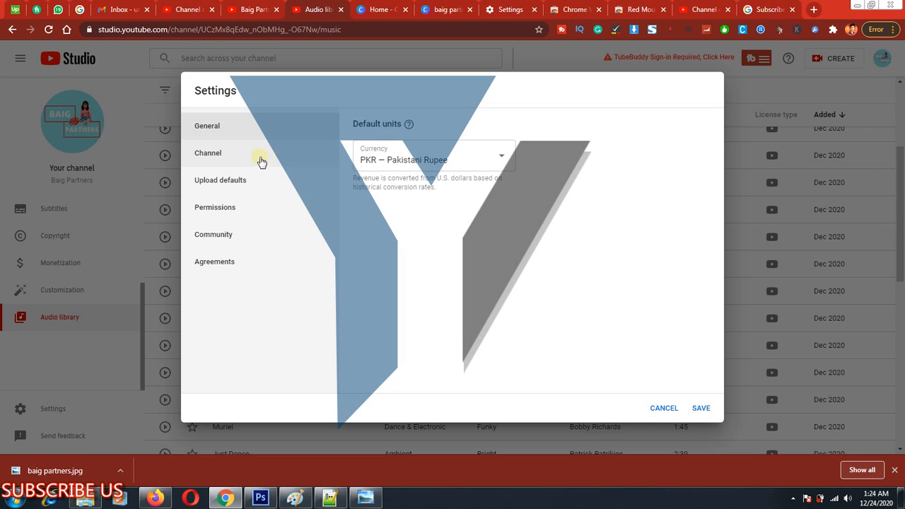
pyautogui.click(251, 155)
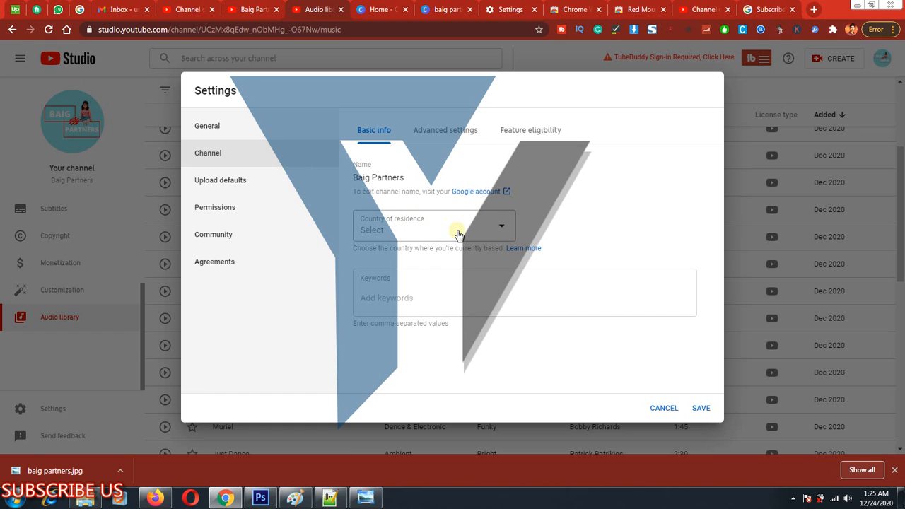
# Frame the country of residence field, clear the rectangle, and set the country to United Arab Emirates.
pyautogui.hotkey('ctrl', 'alt', 'g')
pyautogui.moveTo(344, 205)
pyautogui.mouseDown()
pyautogui.moveTo(460, 234)
pyautogui.moveTo(607, 252)
pyautogui.moveTo(585, 262)
pyautogui.mouseUp()
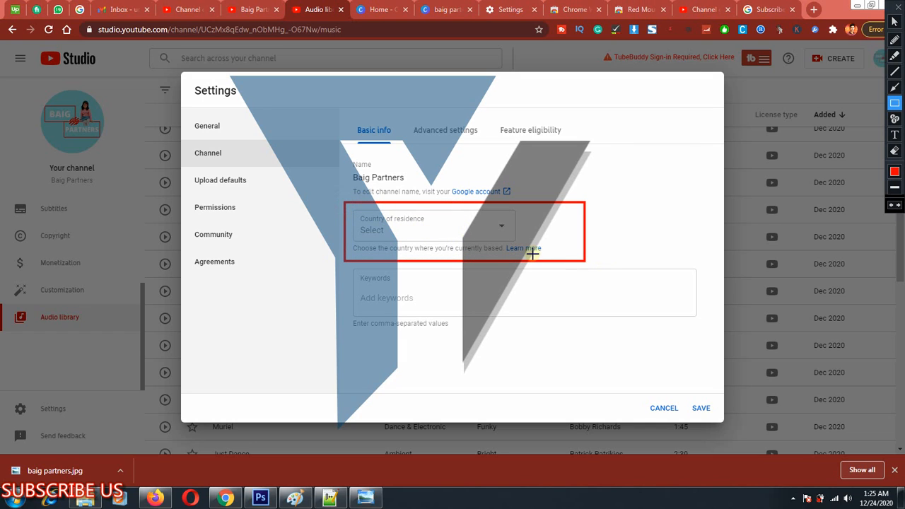
pyautogui.press('Escape')
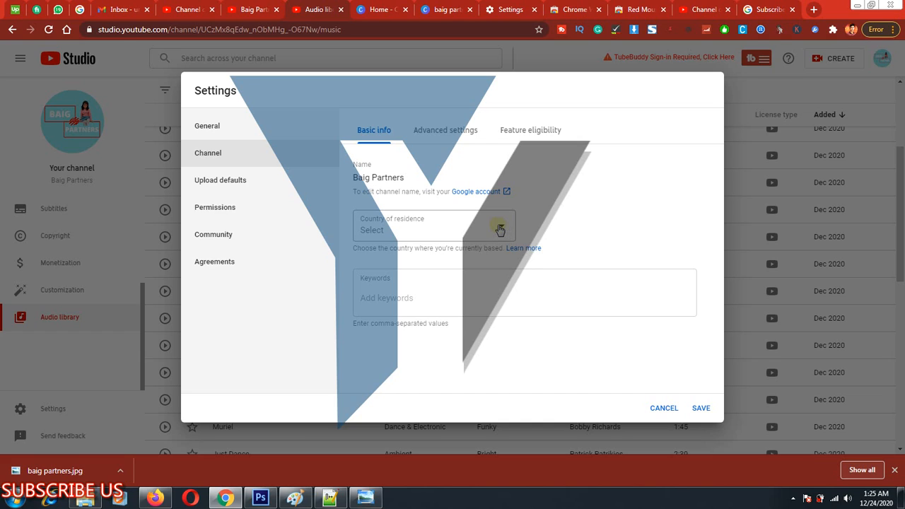
pyautogui.click(503, 230)
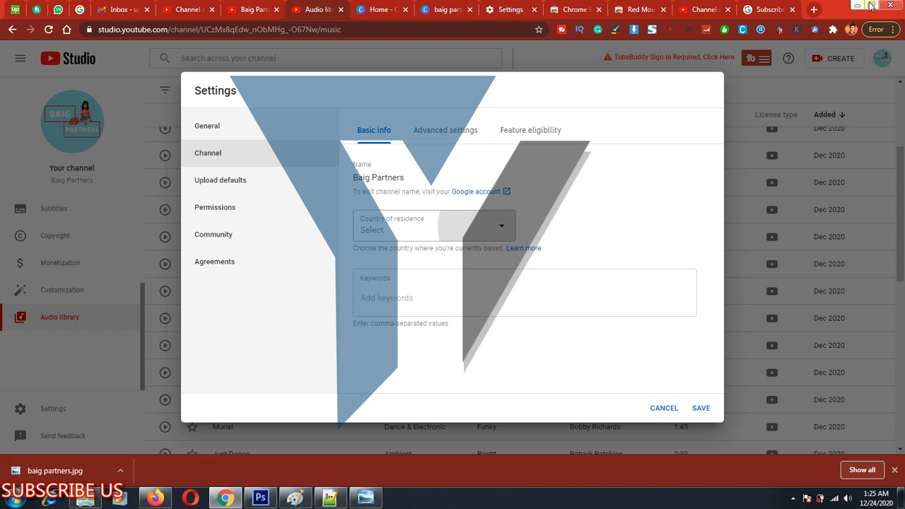
pyautogui.click(506, 225)
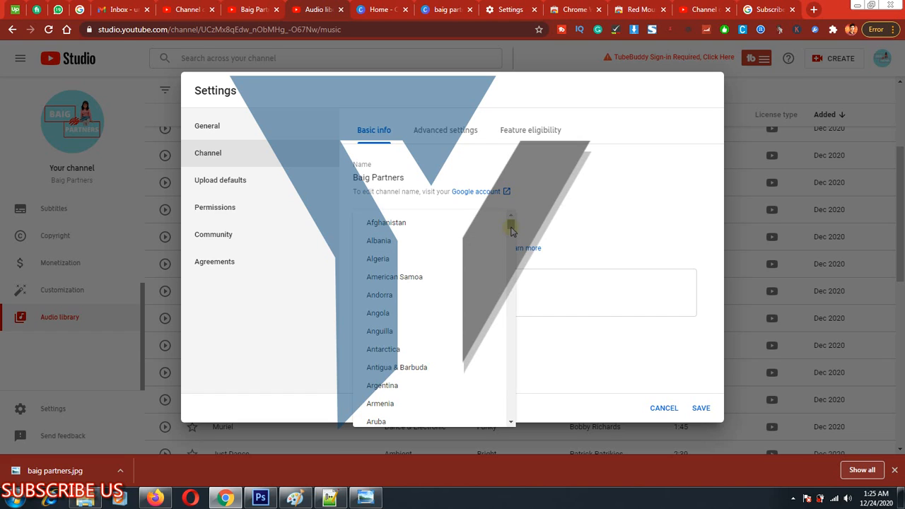
pyautogui.click(466, 241)
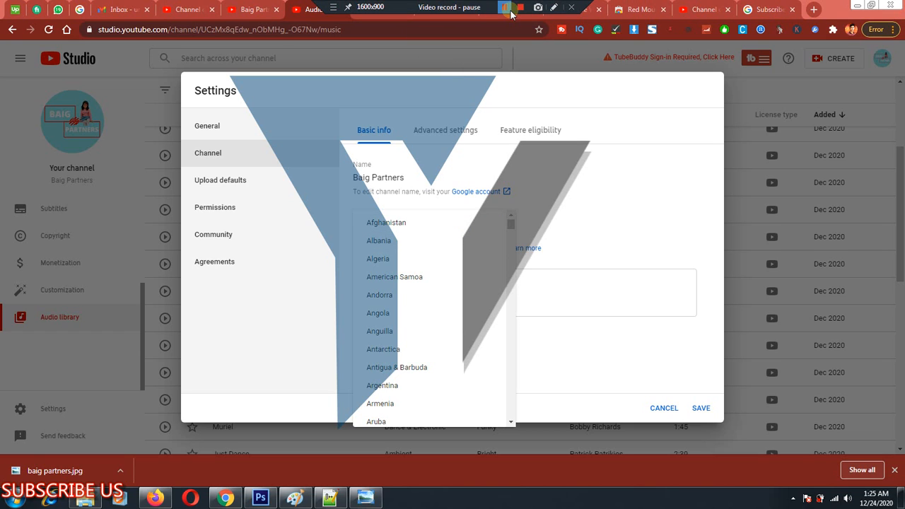
pyautogui.click(504, 7)
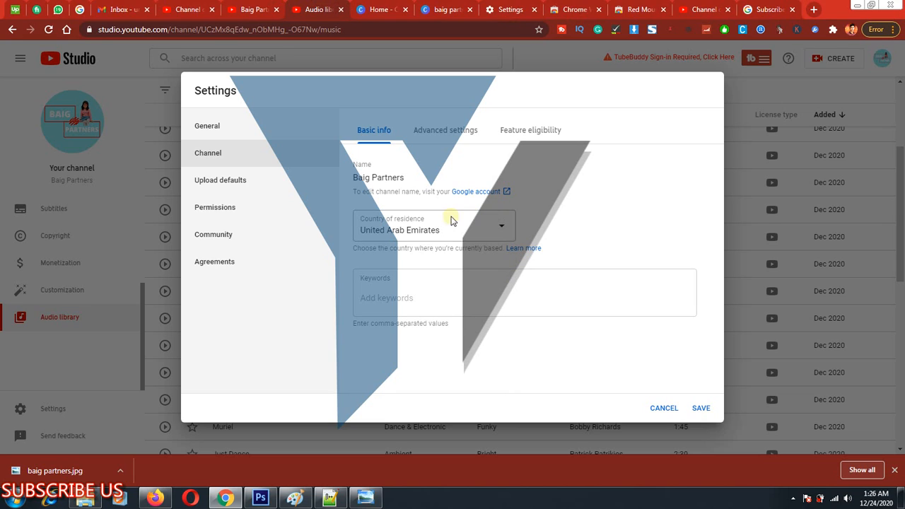
# Frame the chosen country of residence, clear the markup, and activate the channel's Keywords field.
pyautogui.hotkey('ctrl', 'alt', 'd')
pyautogui.moveTo(548, 194); pyautogui.dragTo(337, 248)
pyautogui.hotkey('ctrl', 'alt', 'd')
pyautogui.click(398, 294)
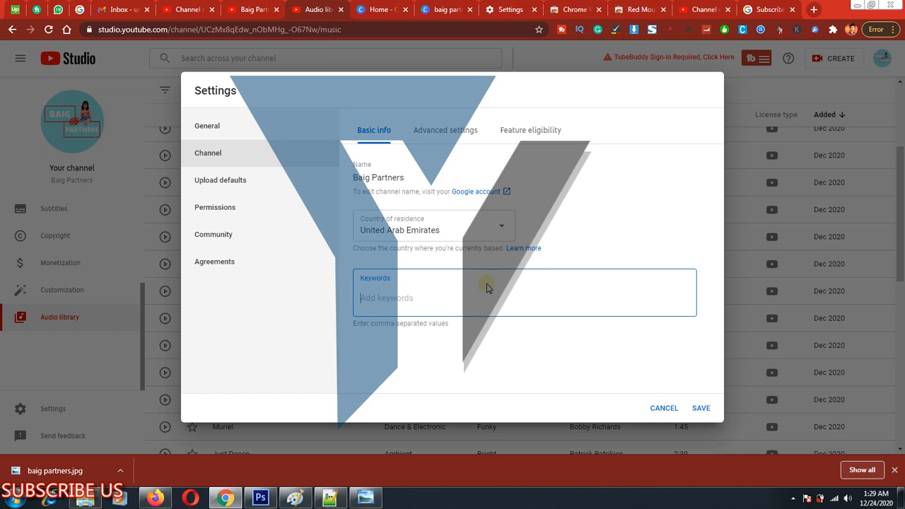
# Try to open ytseotoolz.com in a new browser tab.
pyautogui.hotkey('ctrl', 't')
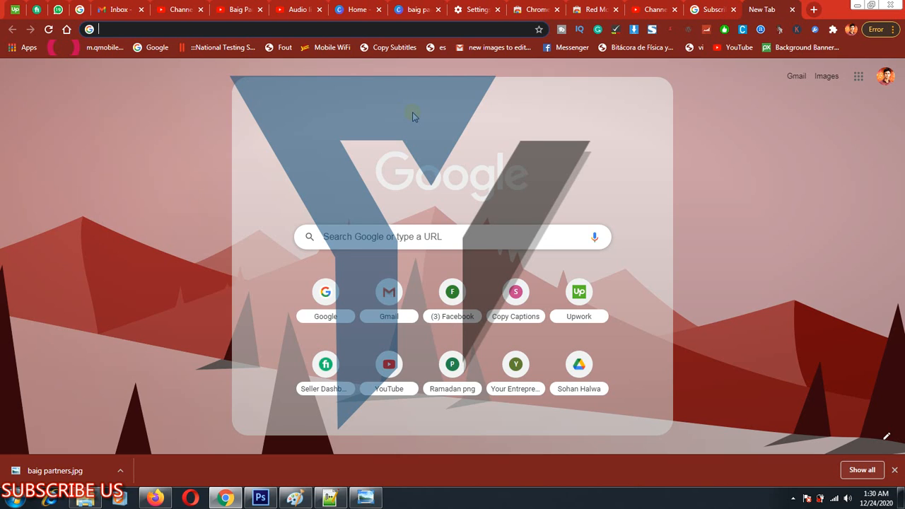
pyautogui.write('yt')
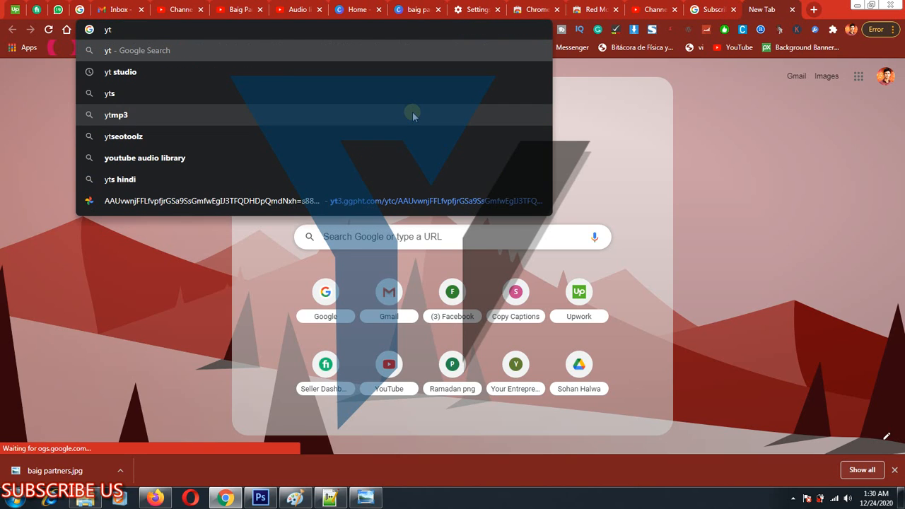
pyautogui.write('seotool')
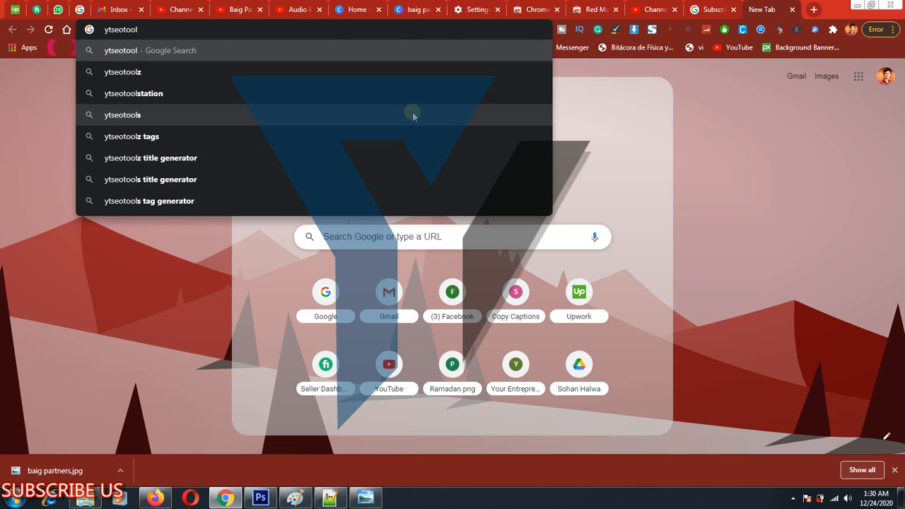
pyautogui.write('z.com')
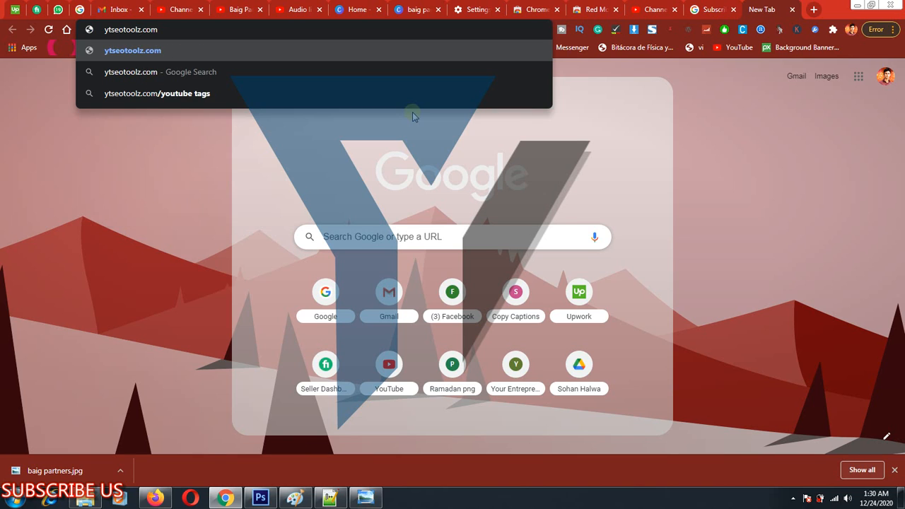
pyautogui.press('Return')
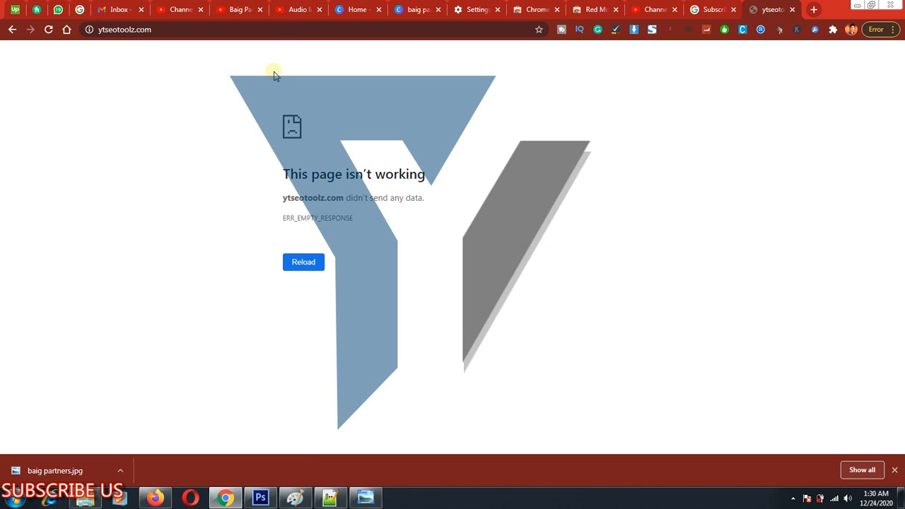
# Search Google for ytseotools and show the link options of the ytseotools.com result, leaving it unopened.
pyautogui.moveTo(153, 29); pyautogui.dragTo(131, 29)
pyautogui.write('s')
pyautogui.press('Return')
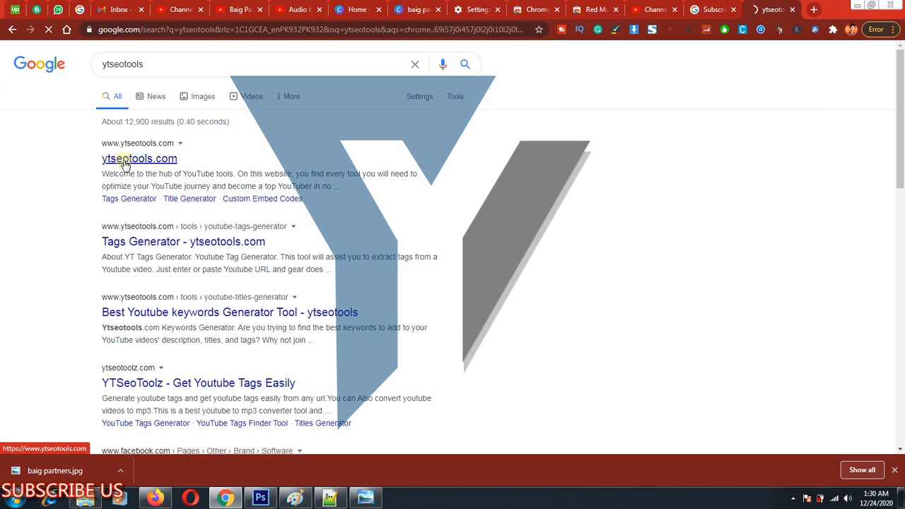
pyautogui.rightClick(124, 161)
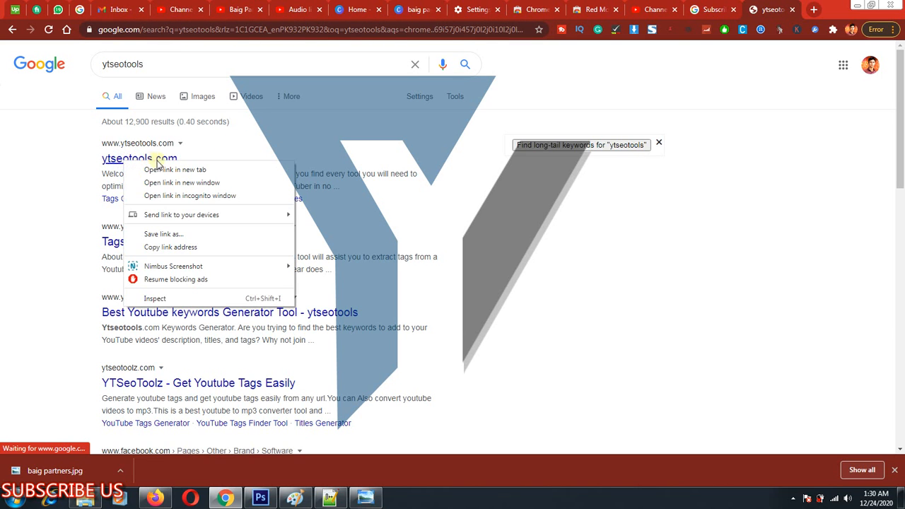
pyautogui.click(77, 178)
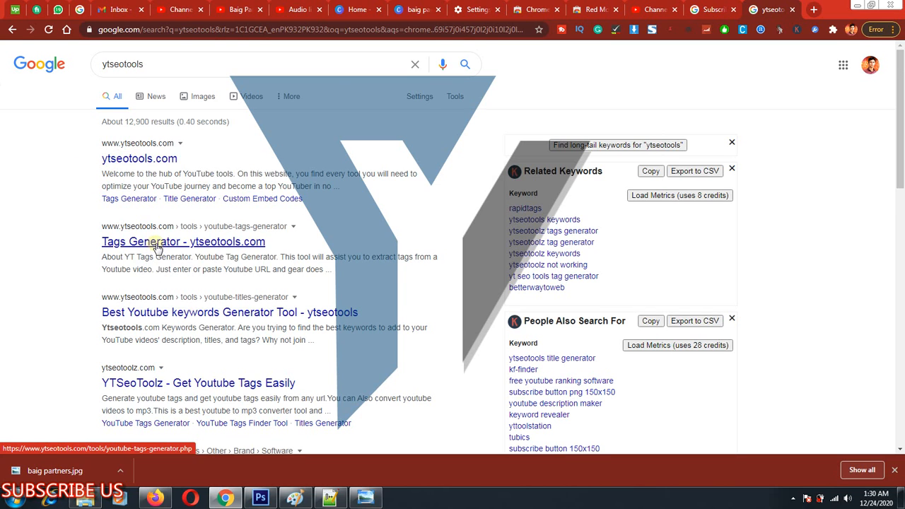
# Frame the Best Youtube keywords Generator Tool result, clear the rectangle, and view the page in a new tab.
pyautogui.scroll(-1, 157, 247)
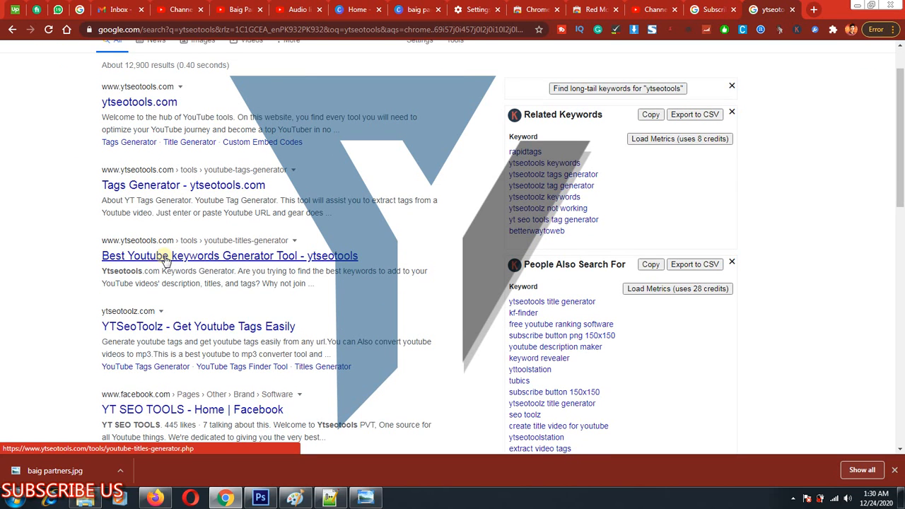
pyautogui.hotkey('ctrl', 'alt', 'd')
pyautogui.moveTo(95, 232)
pyautogui.mouseDown()
pyautogui.moveTo(440, 316)
pyautogui.moveTo(434, 276)
pyautogui.mouseUp()
pyautogui.press('Escape')
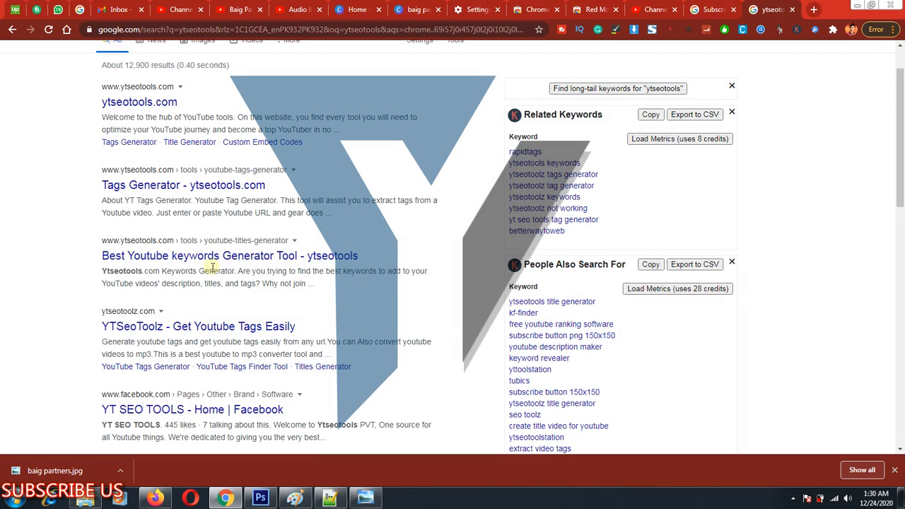
pyautogui.rightClick(228, 259)
pyautogui.click(244, 265)
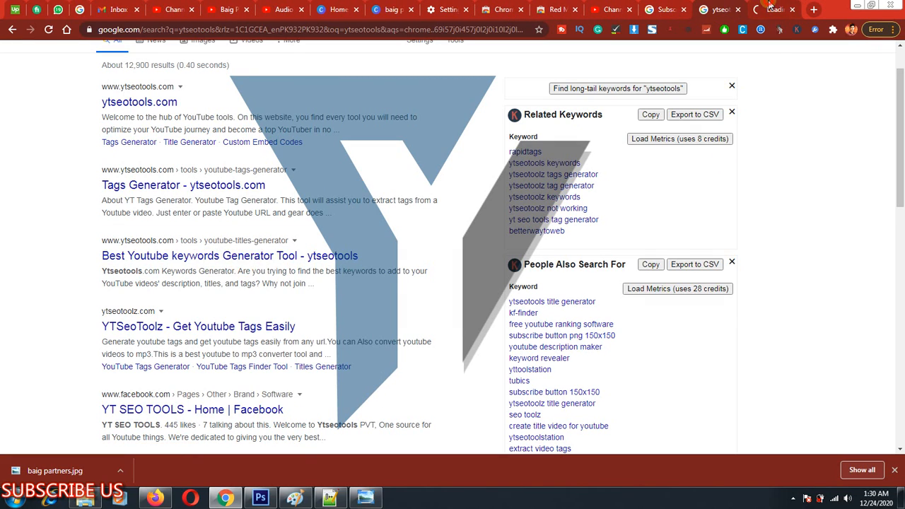
pyautogui.click(772, 9)
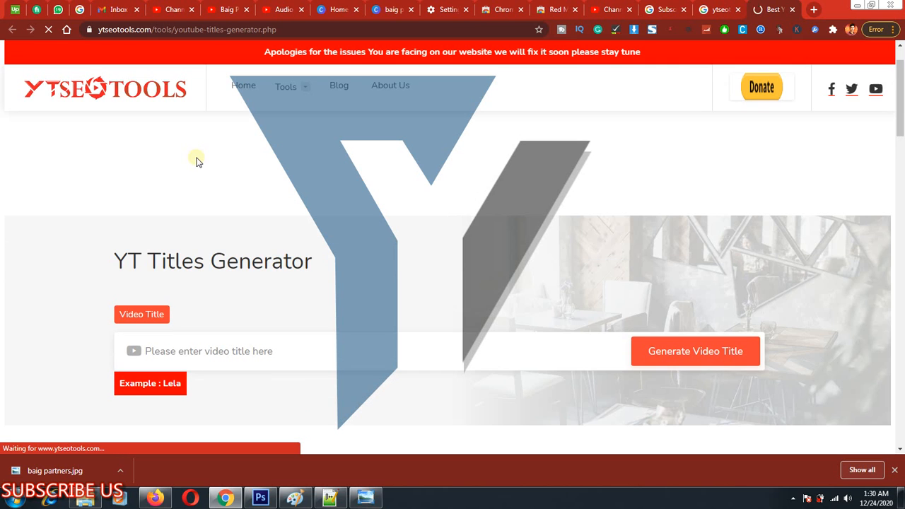
pyautogui.scroll(-1, 220, 283)
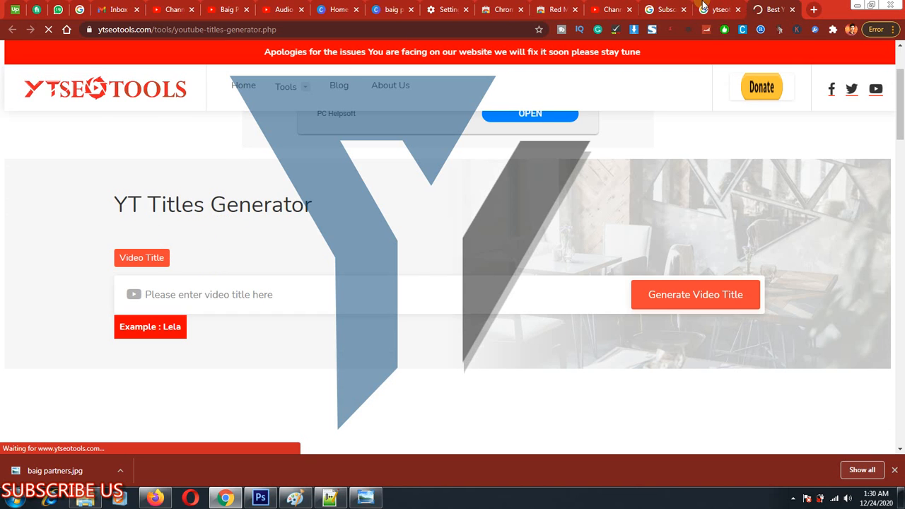
# Return to the ytseotools search results and view the Tags Generator page in a new tab.
pyautogui.hotkey('alt', 'Left')
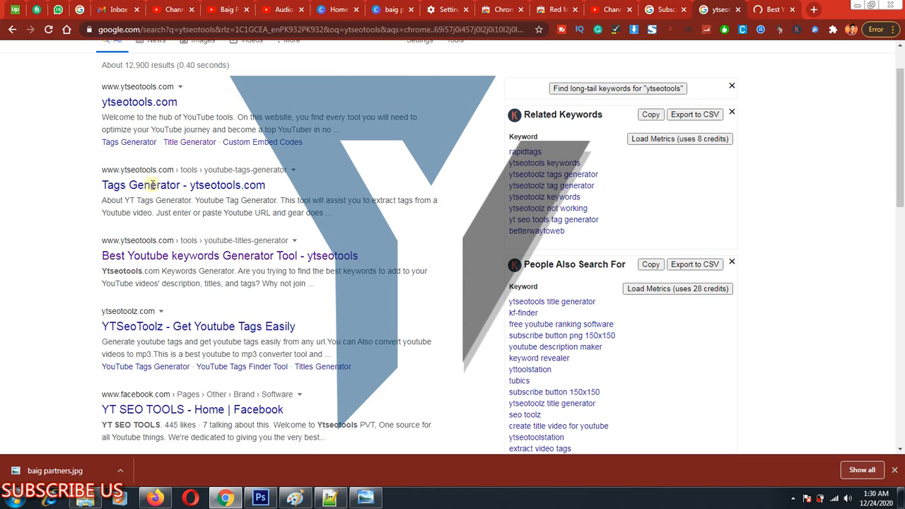
pyautogui.scroll(1, 154, 185)
pyautogui.rightClick(162, 234)
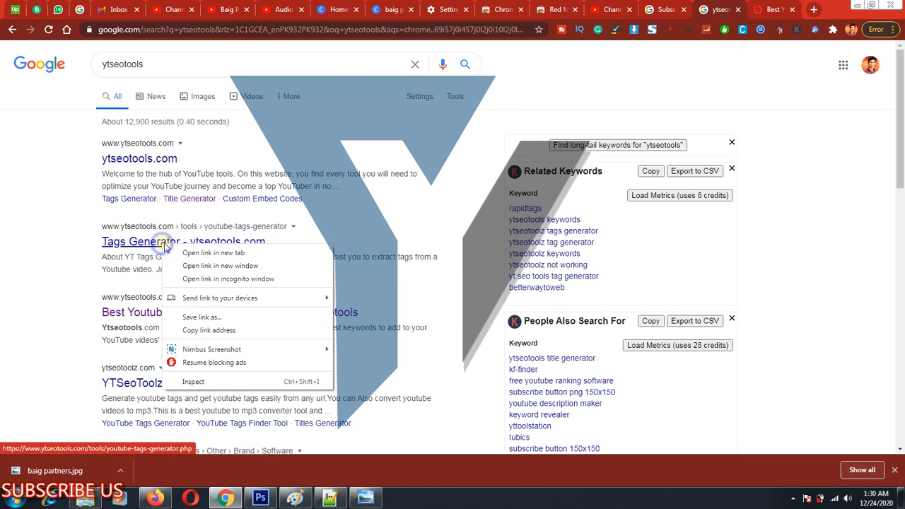
pyautogui.click(192, 239)
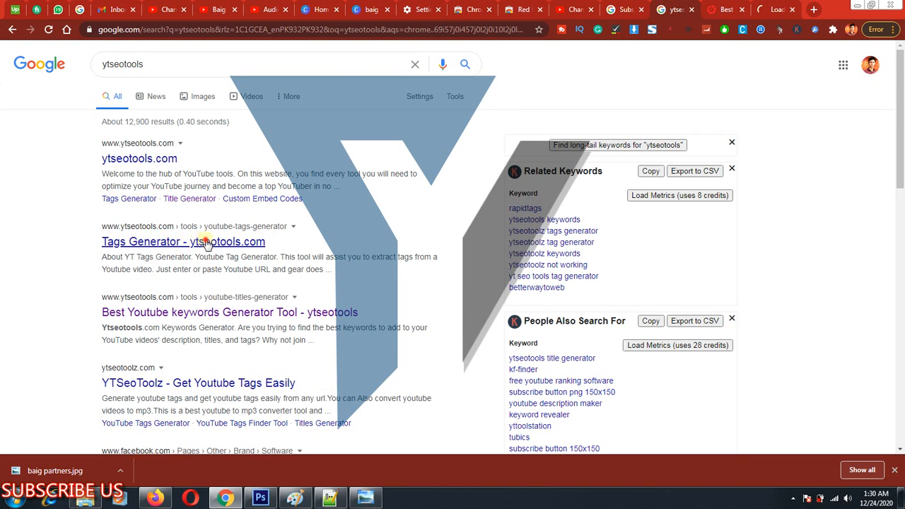
pyautogui.click(765, 8)
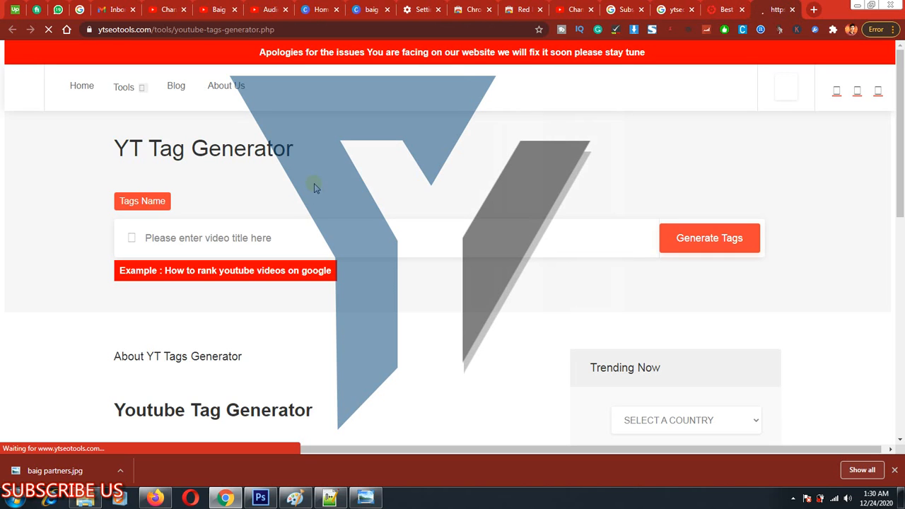
pyautogui.scroll(-2, 202, 299)
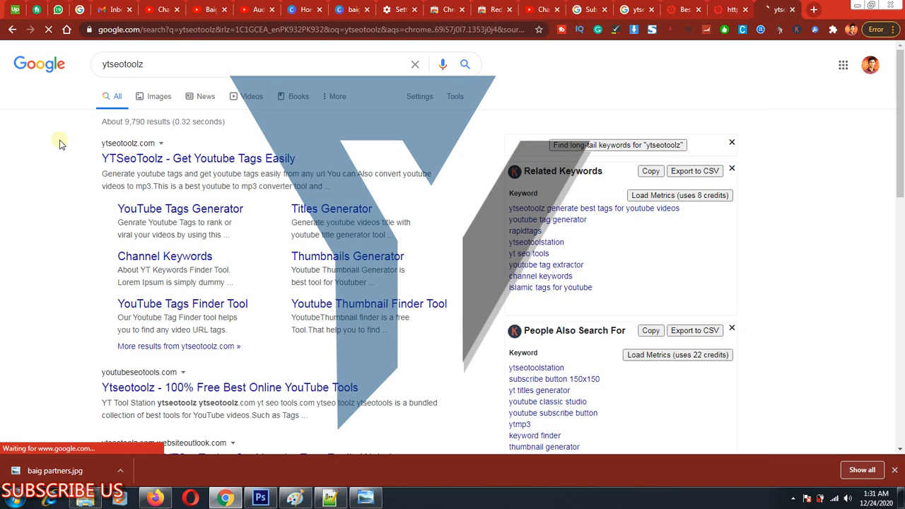
# Frame the YTSeoToolz - Get Youtube Tags Easily result in the ytseotoolz search and clear the markup.
pyautogui.hotkey('ctrl', 'alt', 'd')
pyautogui.moveTo(70, 133); pyautogui.dragTo(261, 188)
pyautogui.hotkey('ctrl', 'alt', 'd')
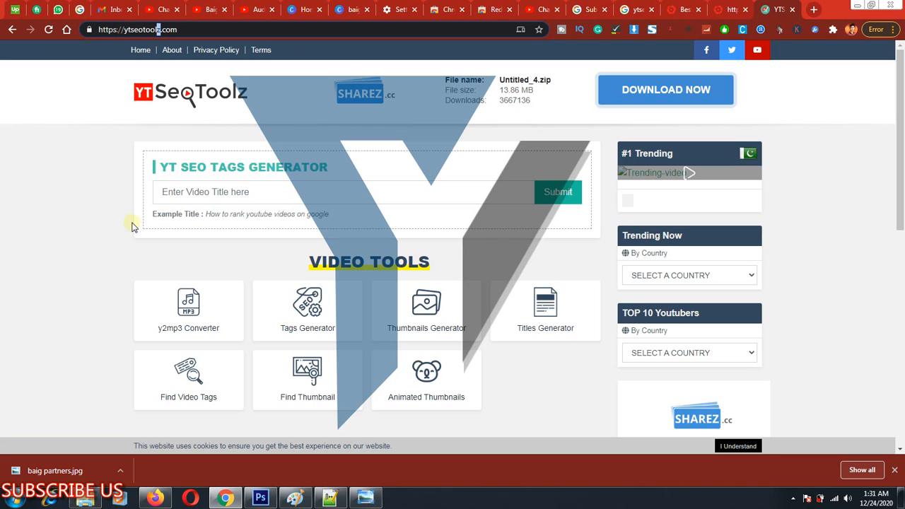
# Frame the Tags Generator under Video Tools on ytseotoolz.com, clear the rectangle, and open the tool in a new tab.
pyautogui.scroll(-1, 276, 243)
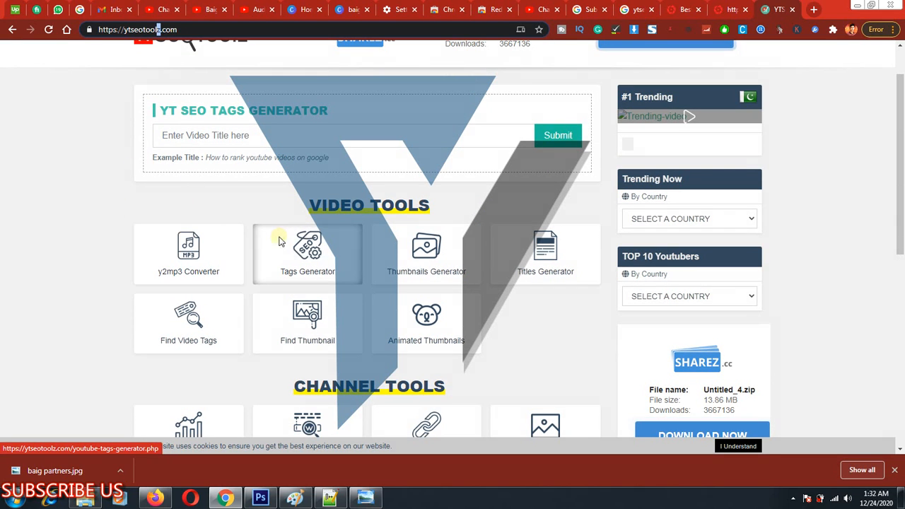
pyautogui.hotkey('ctrl', 'alt', 'd')
pyautogui.moveTo(242, 214); pyautogui.dragTo(353, 286)
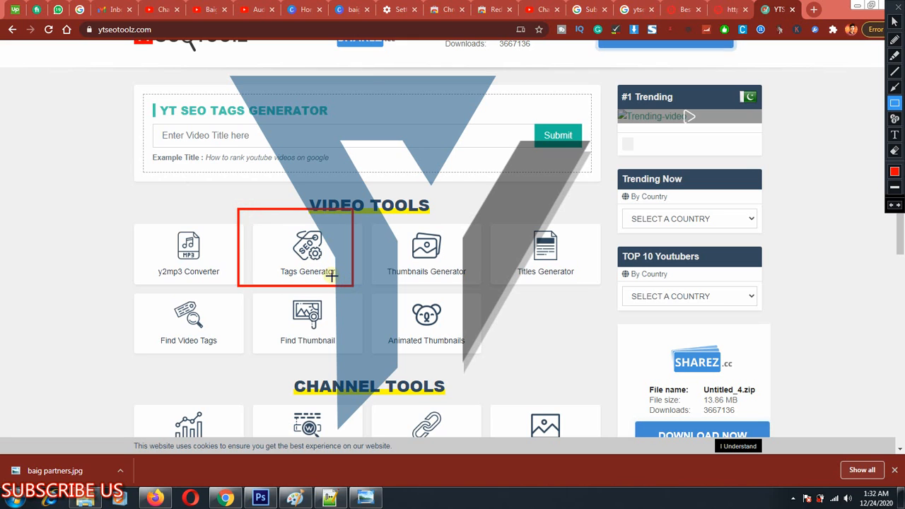
pyautogui.press('Escape')
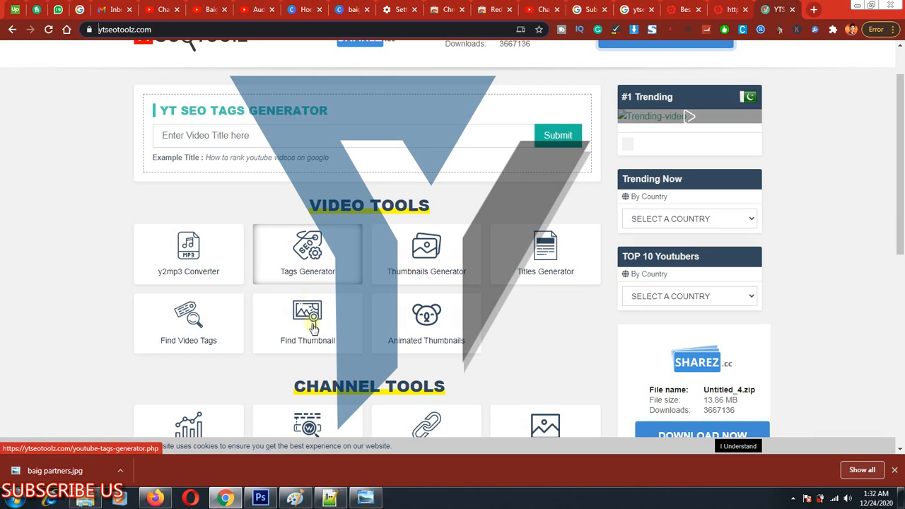
pyautogui.rightClick(288, 235)
pyautogui.click(313, 243)
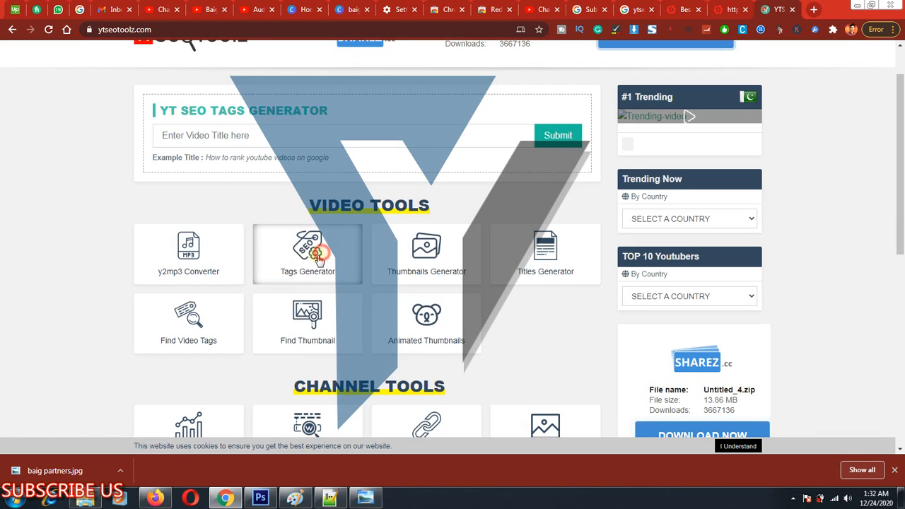
pyautogui.hotkey('ctrl', 'Tab')
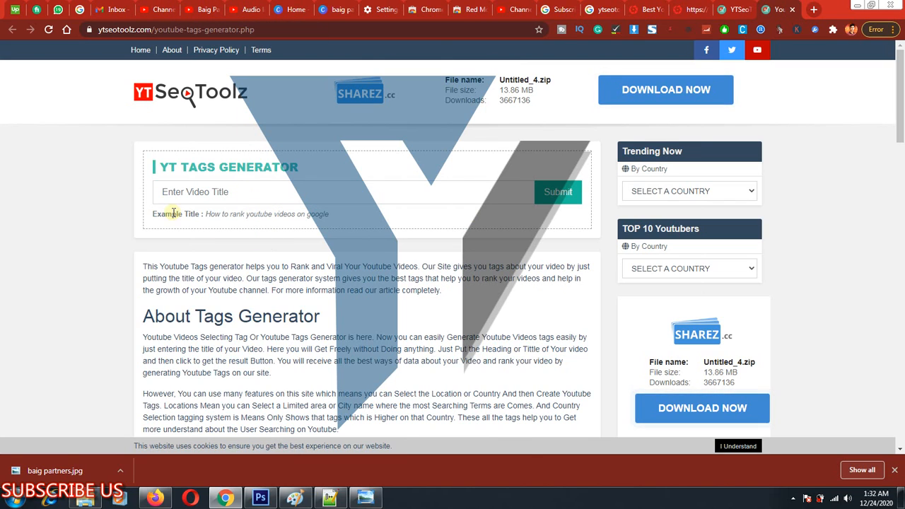
# Try to generate tags for the video title Kids with the YT Tags Generator on ytseotoolz.com and check the result area.
pyautogui.click(212, 189)
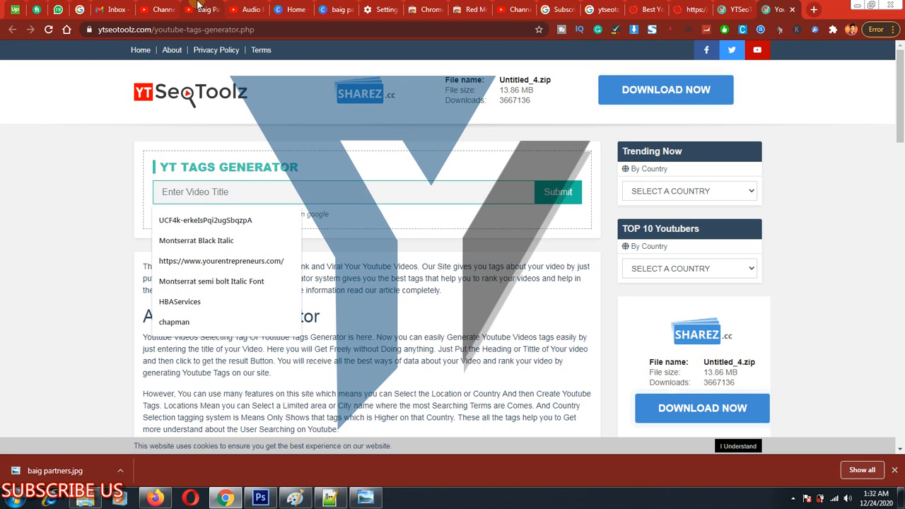
pyautogui.click(246, 9)
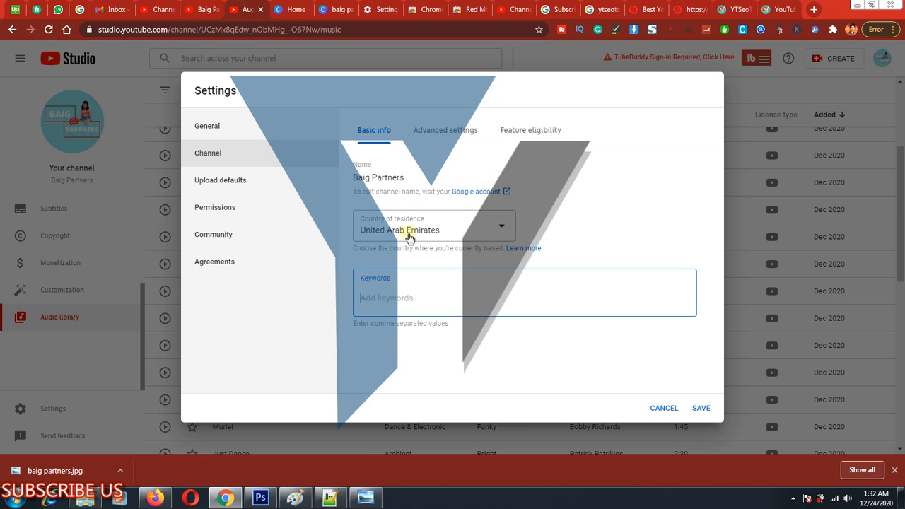
pyautogui.click(781, 8)
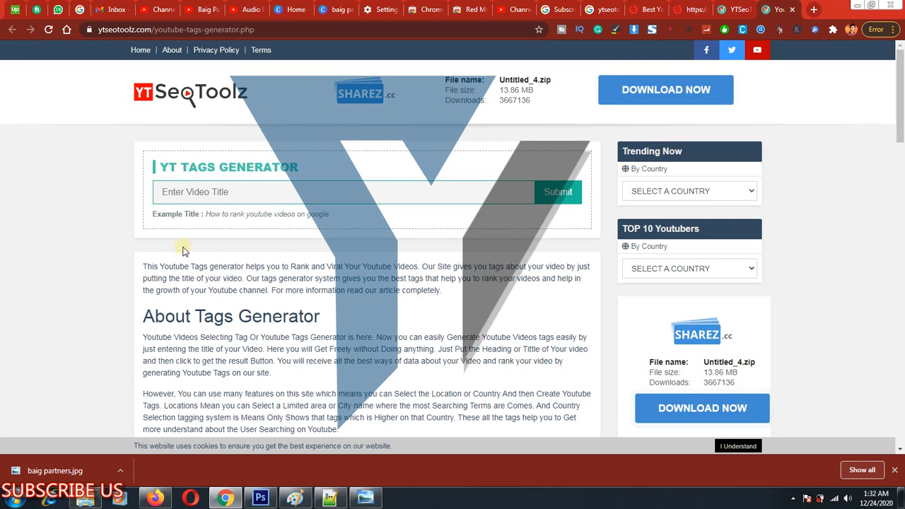
pyautogui.click(217, 191)
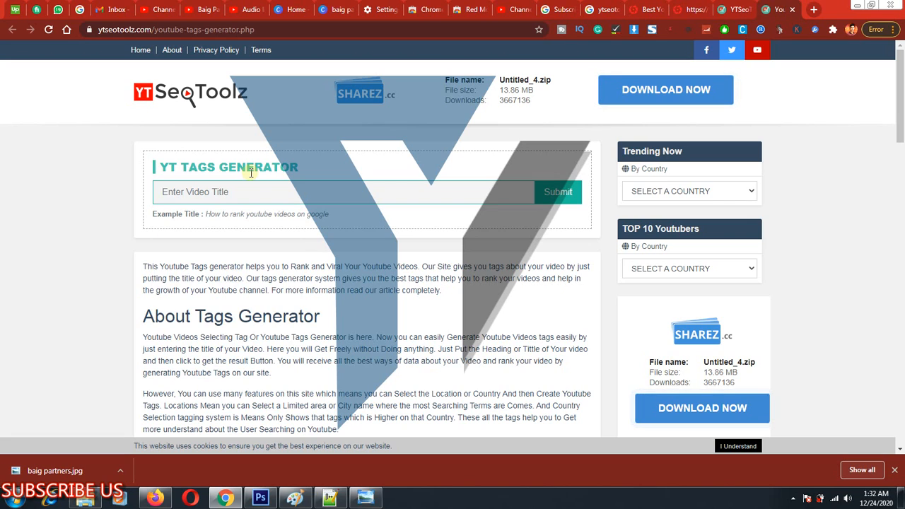
pyautogui.write('Kids')
pyautogui.click(564, 199)
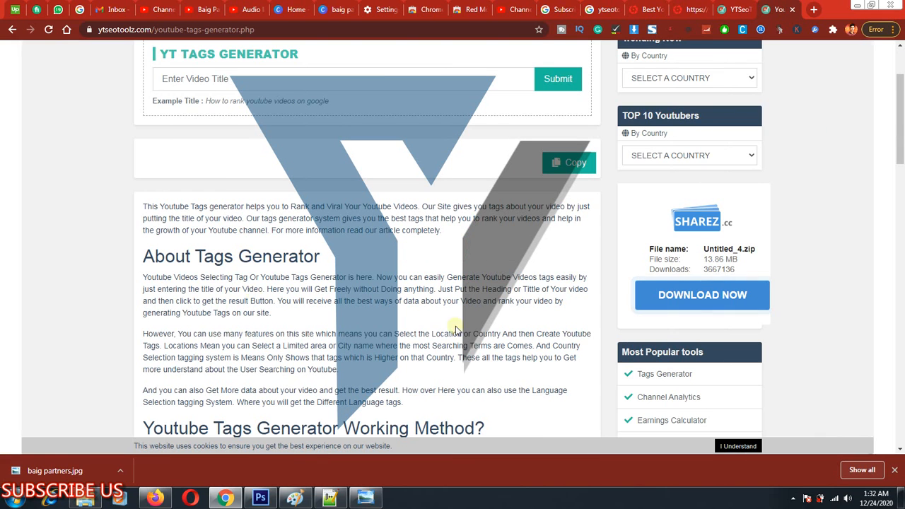
pyautogui.scroll(2, 396, 181)
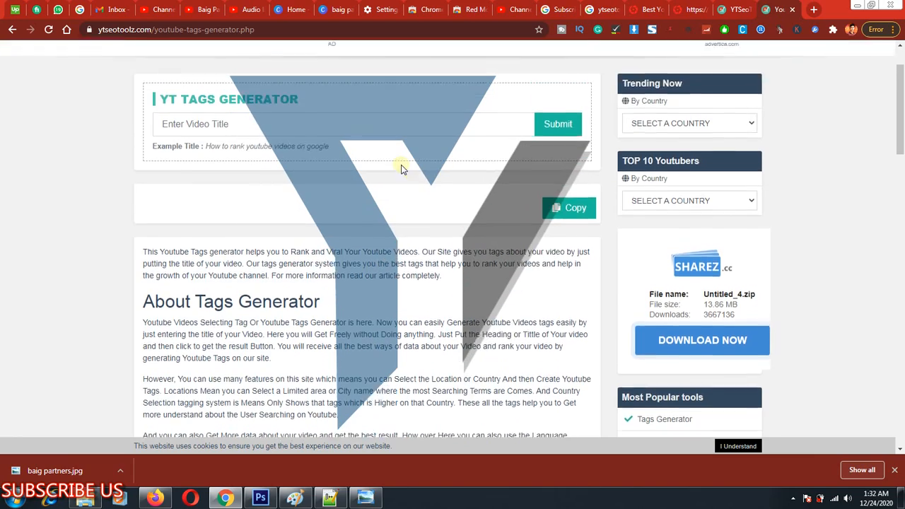
pyautogui.scroll(-1, 332, 177)
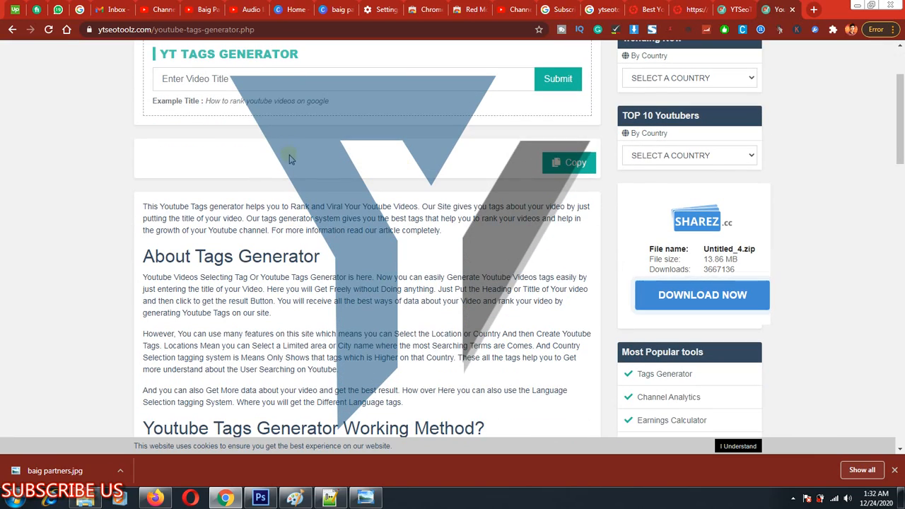
pyautogui.scroll(-3, 439, 212)
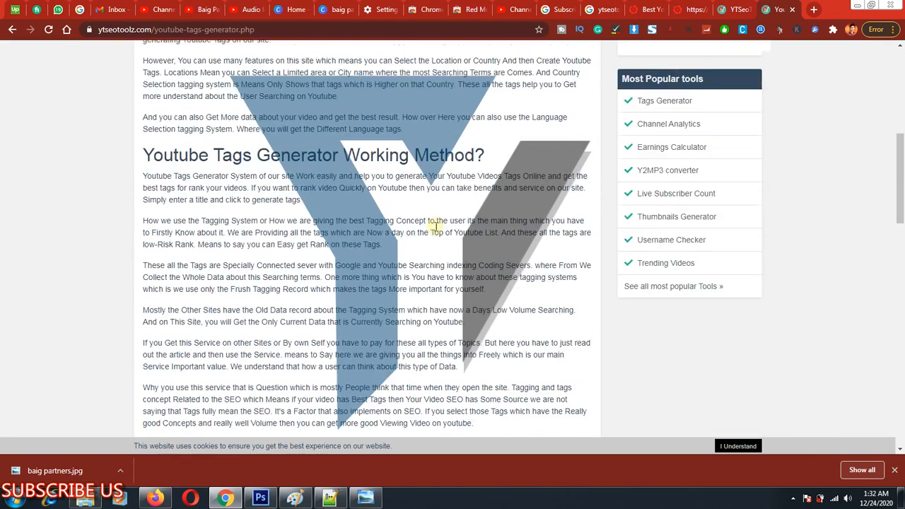
pyautogui.scroll(4, 434, 219)
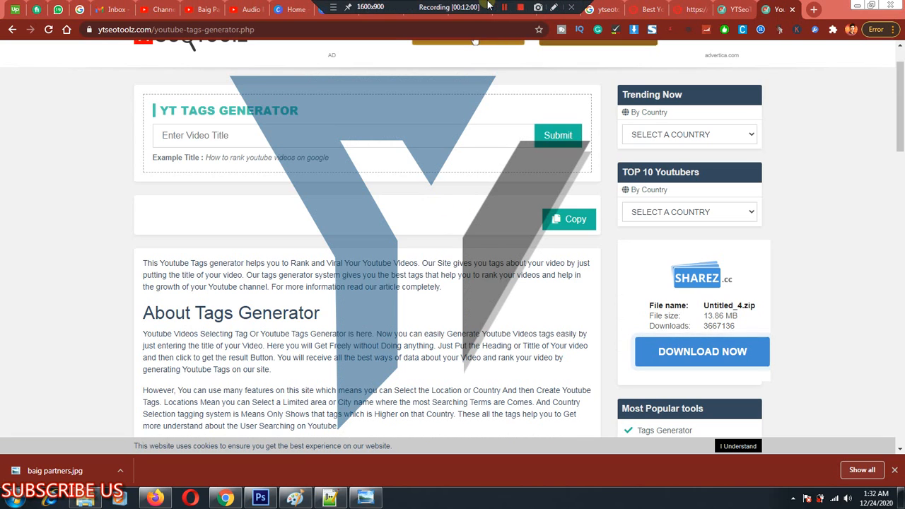
pyautogui.click(503, 7)
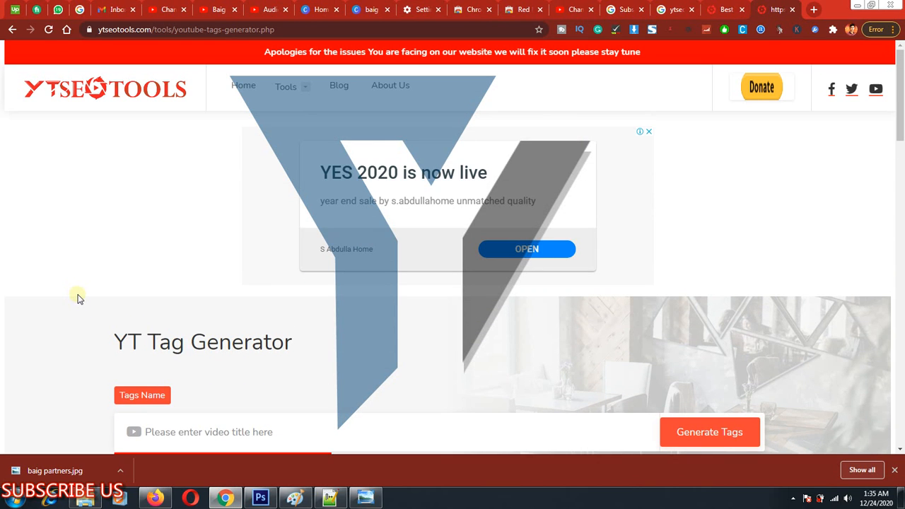
# Generate tags for the video title Kids with the YT Tag Generator on ytseotools.com.
pyautogui.scroll(-1, 80, 297)
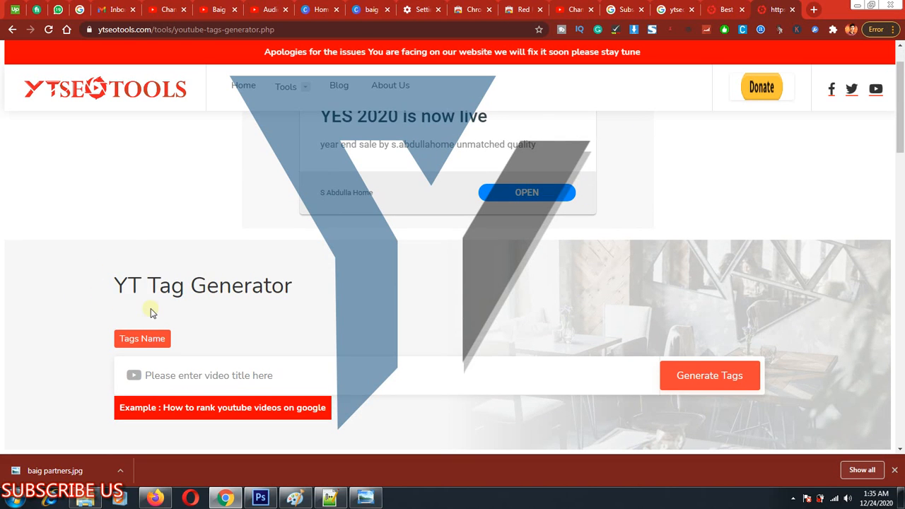
pyautogui.scroll(-1, 131, 290)
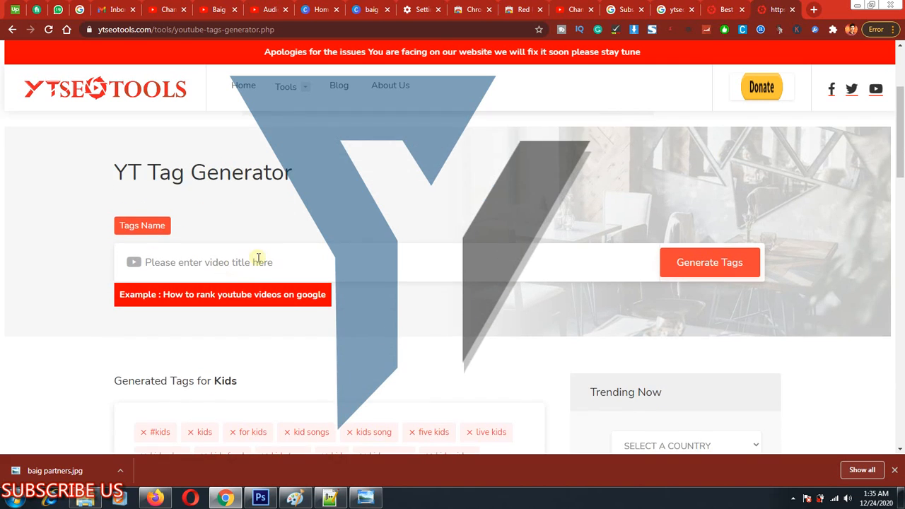
pyautogui.click(240, 319)
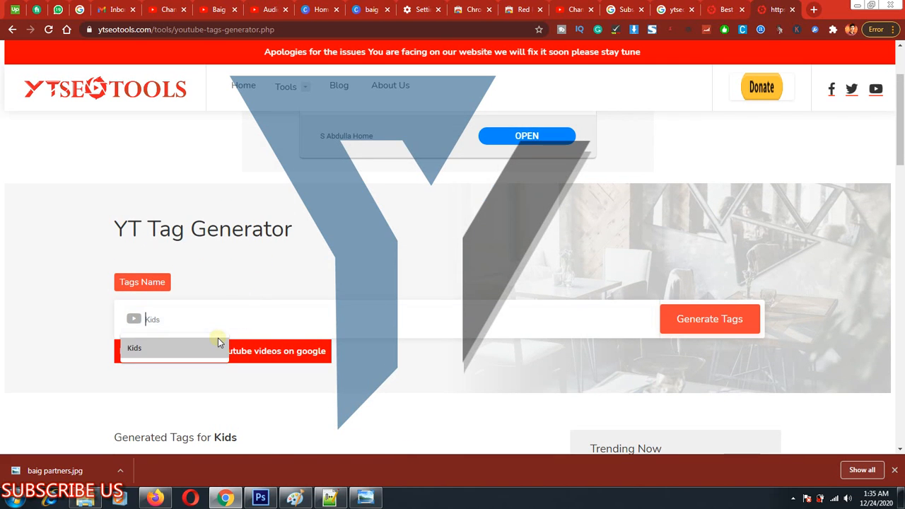
pyautogui.click(217, 345)
pyautogui.click(706, 318)
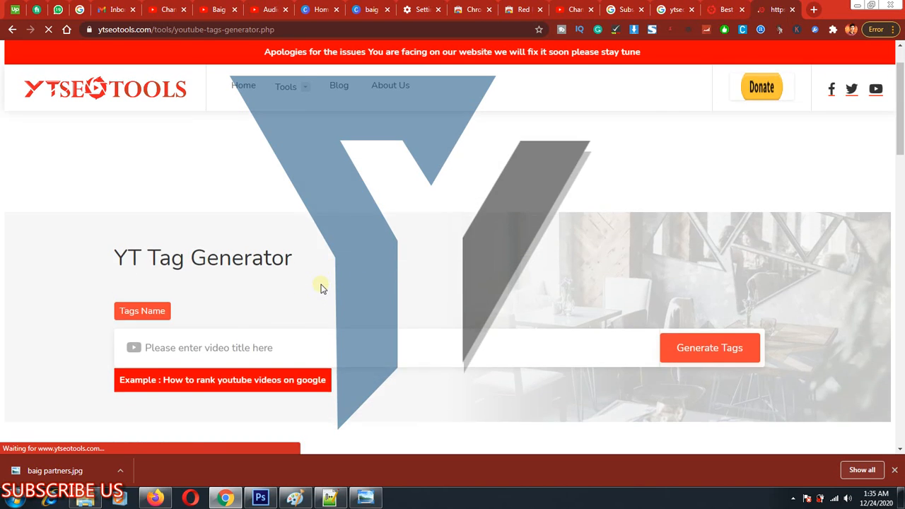
# Copy all generated Kids tags, frame the spot of the clipboard message with a rectangle, and clear the markup.
pyautogui.scroll(-4, 329, 267)
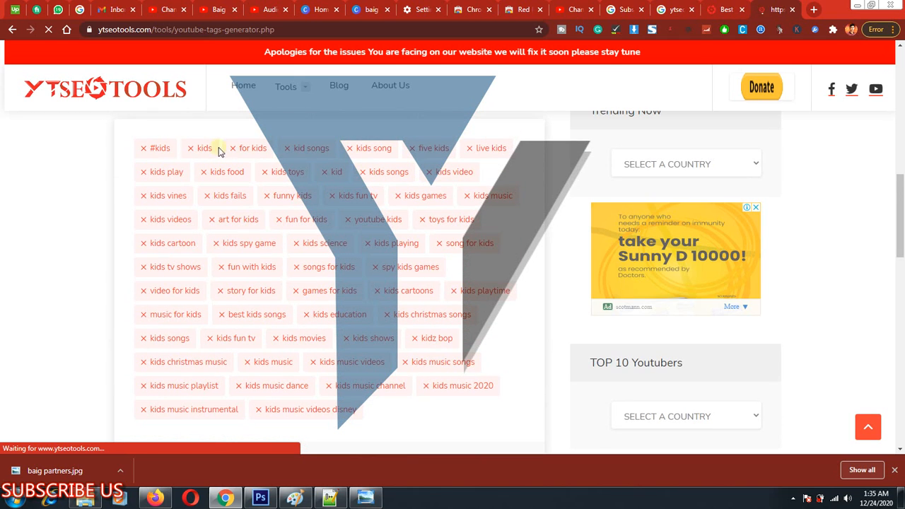
pyautogui.scroll(-3, 460, 156)
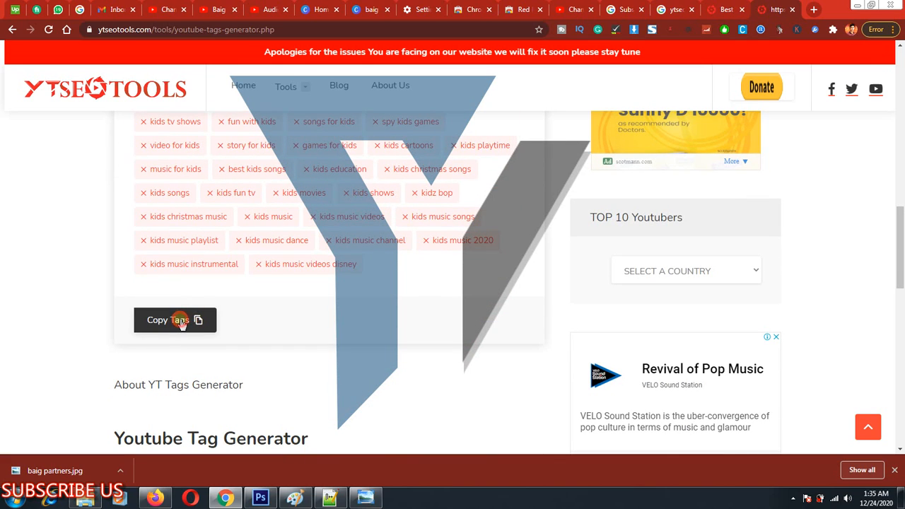
pyautogui.click(181, 322)
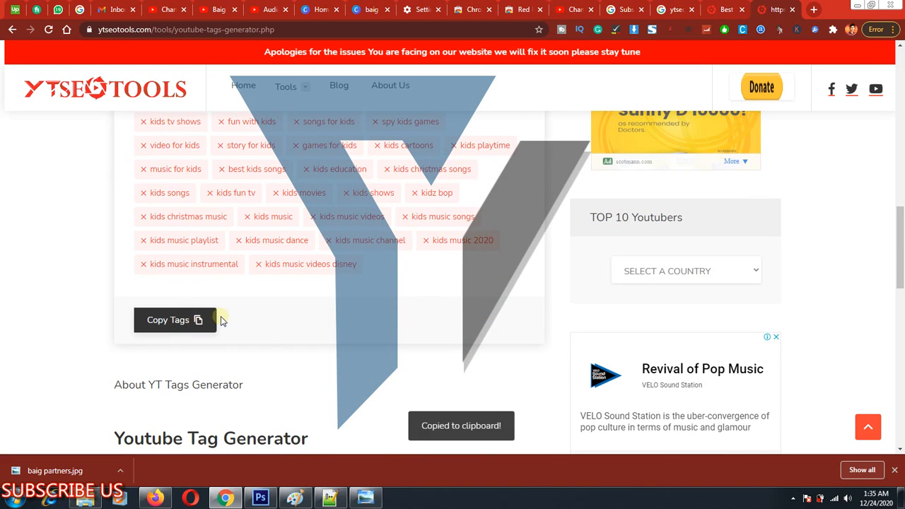
pyautogui.hotkey('ctrl', 'alt', 'd')
pyautogui.moveTo(422, 419); pyautogui.dragTo(503, 451)
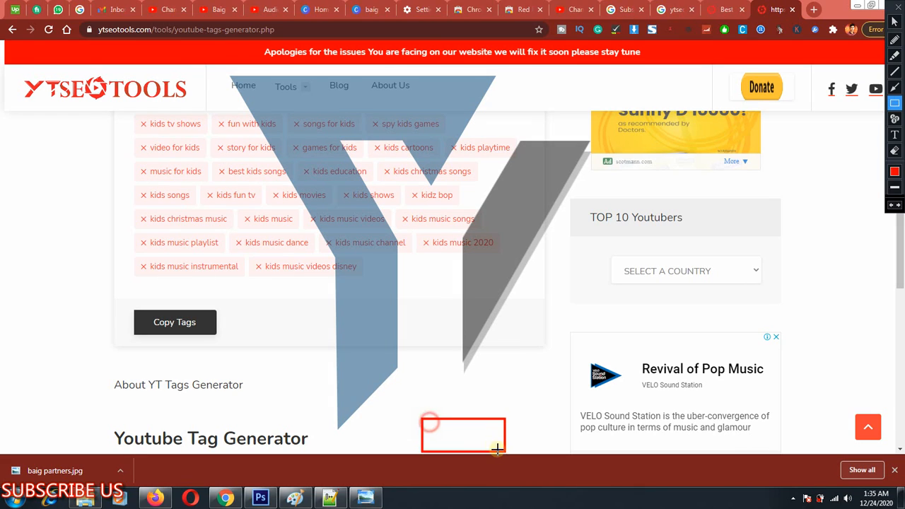
pyautogui.press('Escape')
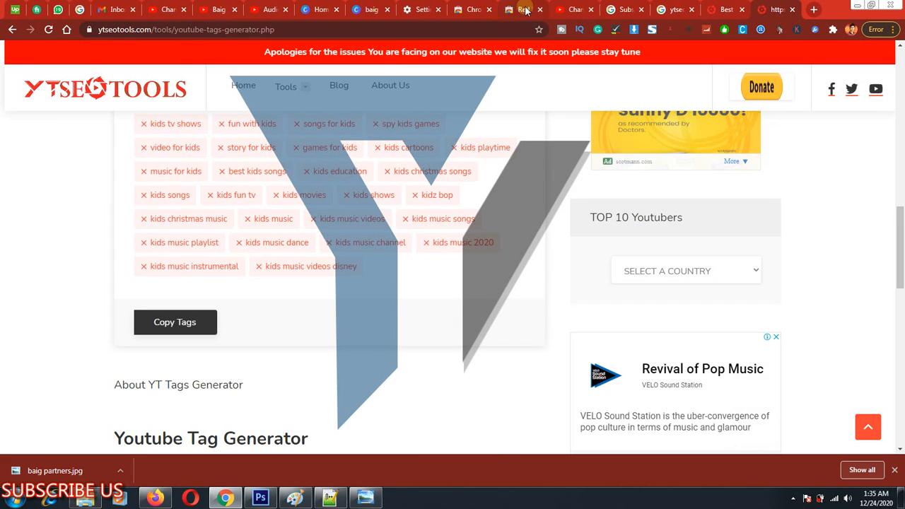
# Paste the copied tags into the channel's Keywords in the YouTube Studio settings and review them.
pyautogui.click(267, 9)
pyautogui.click(437, 292)
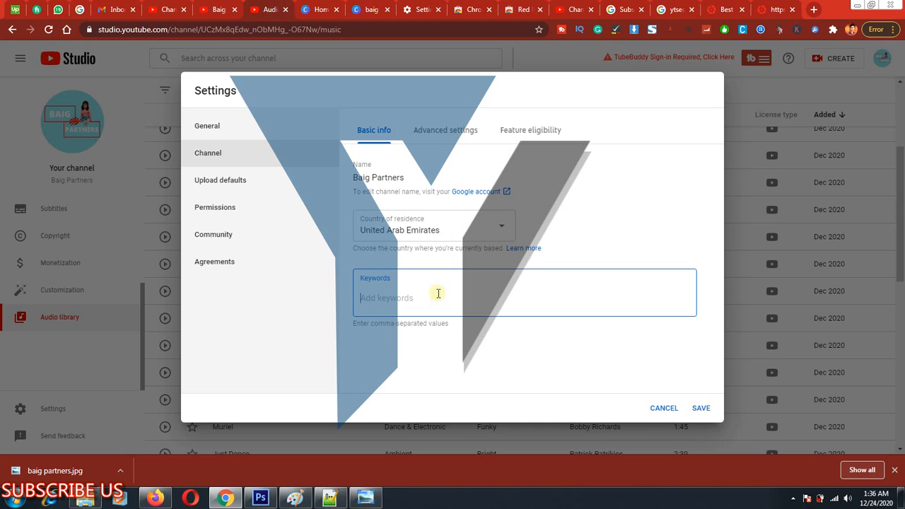
pyautogui.rightClick(421, 295)
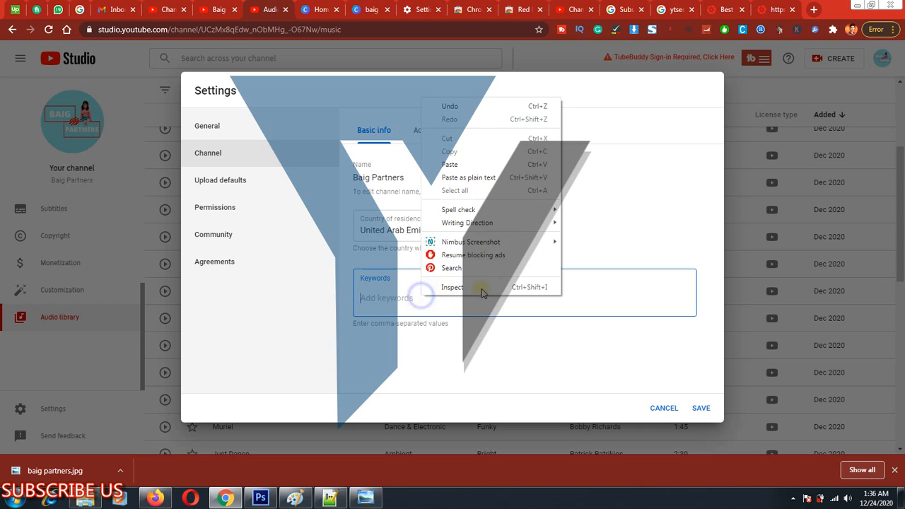
pyautogui.click(460, 165)
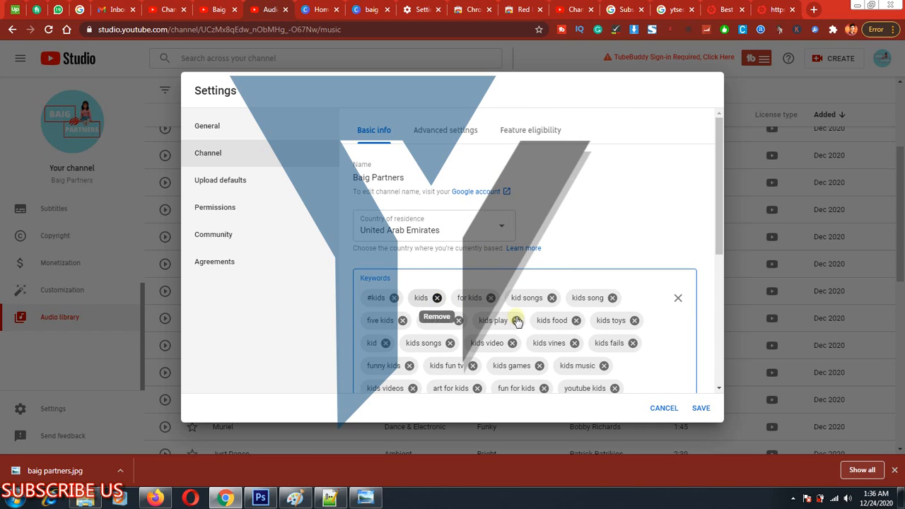
pyautogui.scroll(-5, 632, 311)
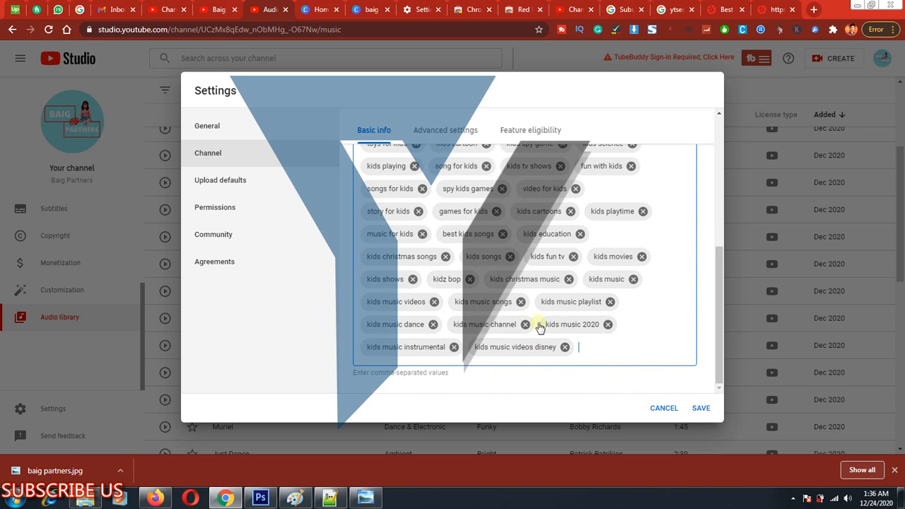
# Frame Upload defaults in the Settings dialog with a rectangle, clear the markup, and open those settings.
pyautogui.hotkey('ctrl', 'alt', 'd')
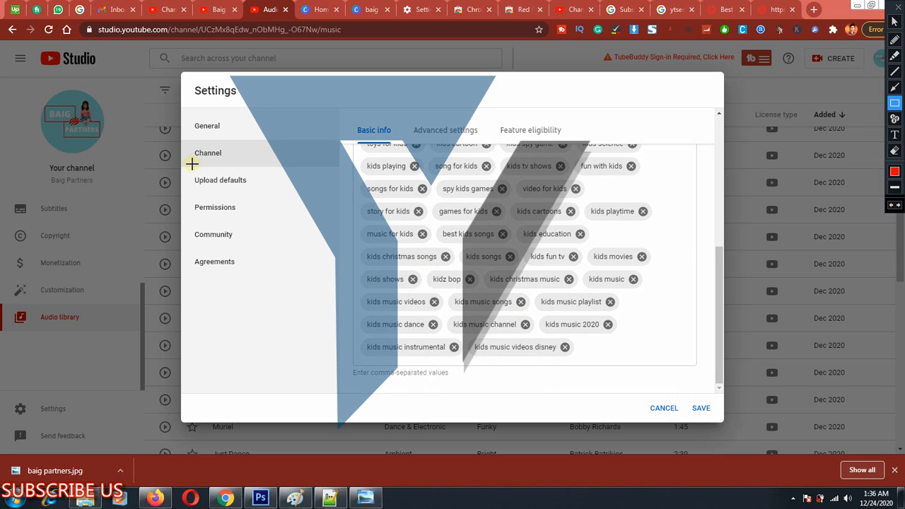
pyautogui.moveTo(189, 167)
pyautogui.mouseDown()
pyautogui.moveTo(294, 211)
pyautogui.moveTo(304, 192)
pyautogui.mouseUp()
pyautogui.press('Escape')
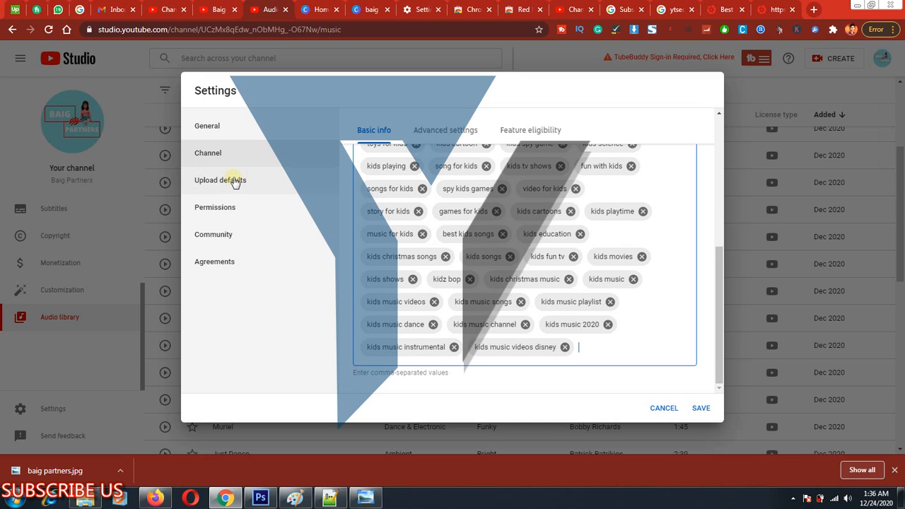
pyautogui.click(252, 181)
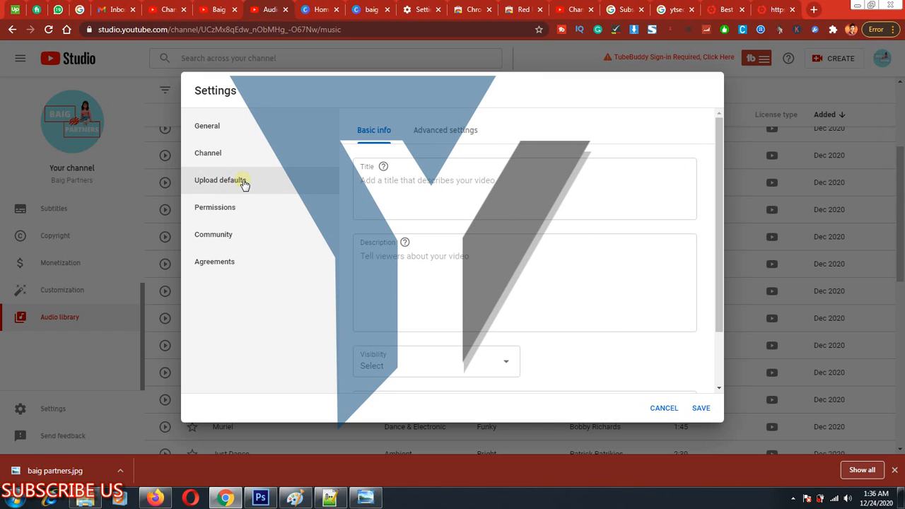
pyautogui.click(433, 189)
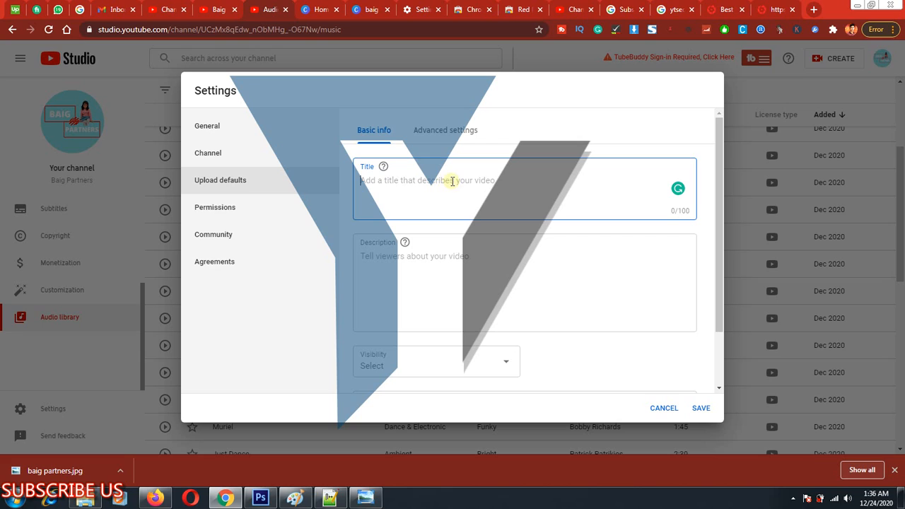
pyautogui.click(453, 181)
pyautogui.click(478, 152)
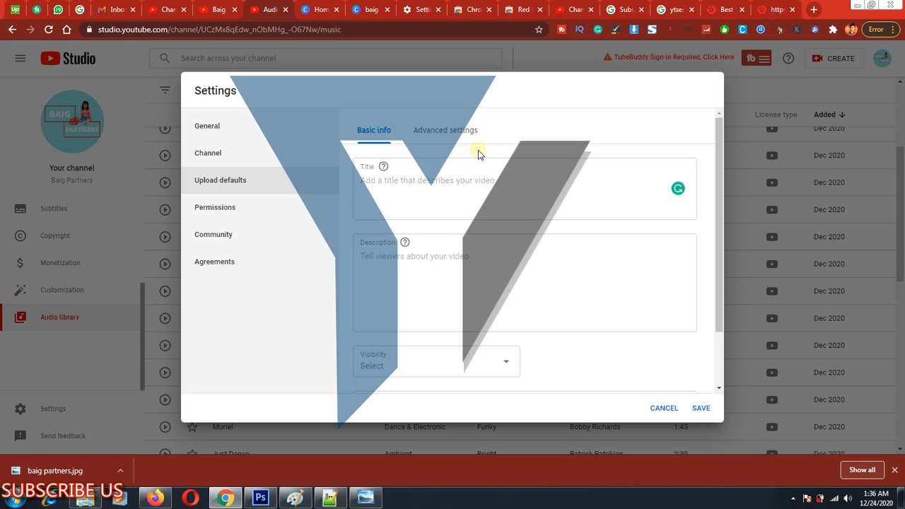
pyautogui.click(474, 185)
# Enter the default description "This Video is all about Kids.", blank lines, "Follow us on Facebook, Instagram & Twitter" and "Don't forget to Subscribe Us".
pyautogui.click(439, 274)
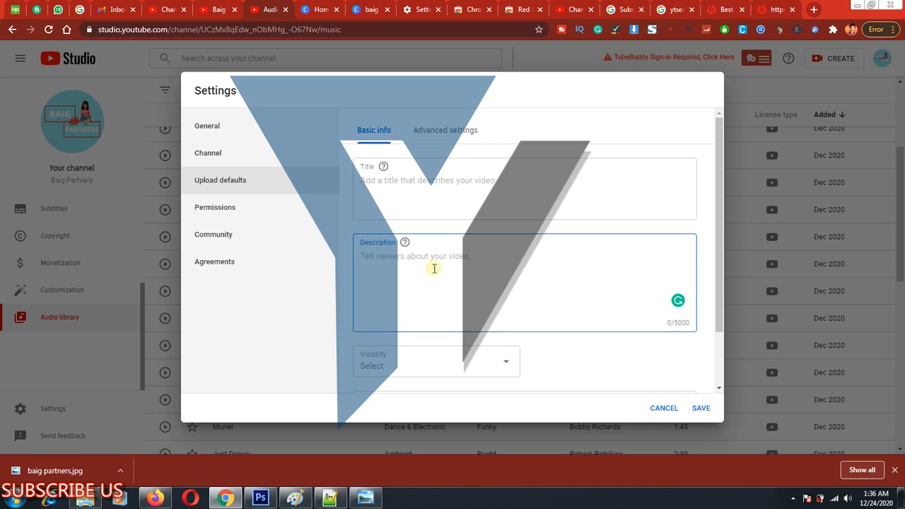
pyautogui.write('Thi')
pyautogui.press('Return')
pyautogui.press('Return')
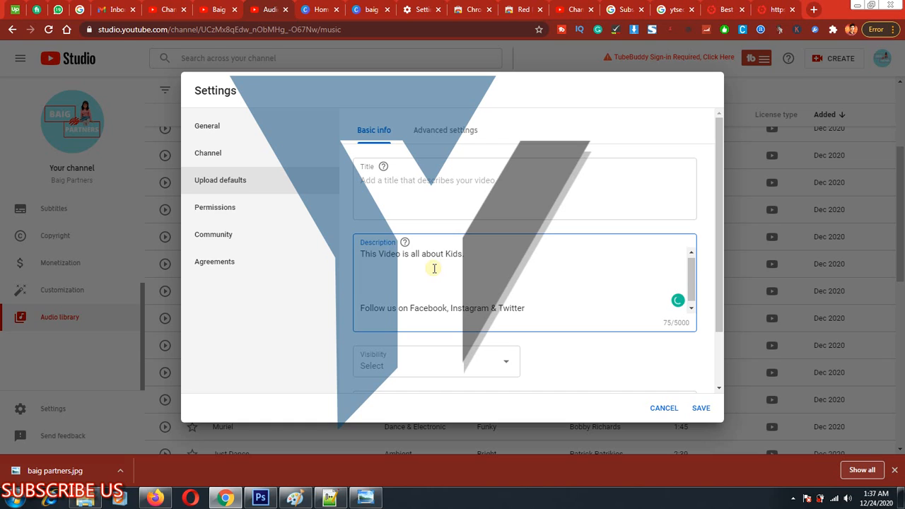
pyautogui.press('Return')
pyautogui.write('Do')
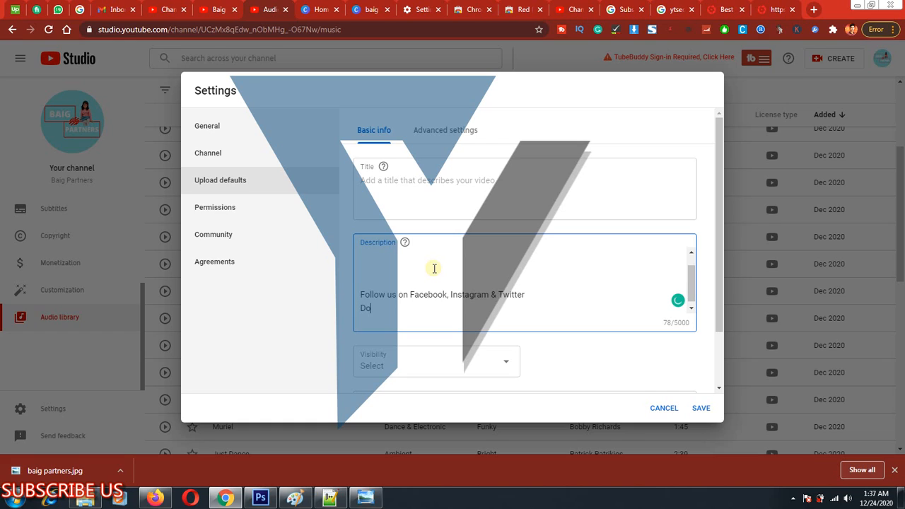
pyautogui.write("n't foreget to Subscrib")
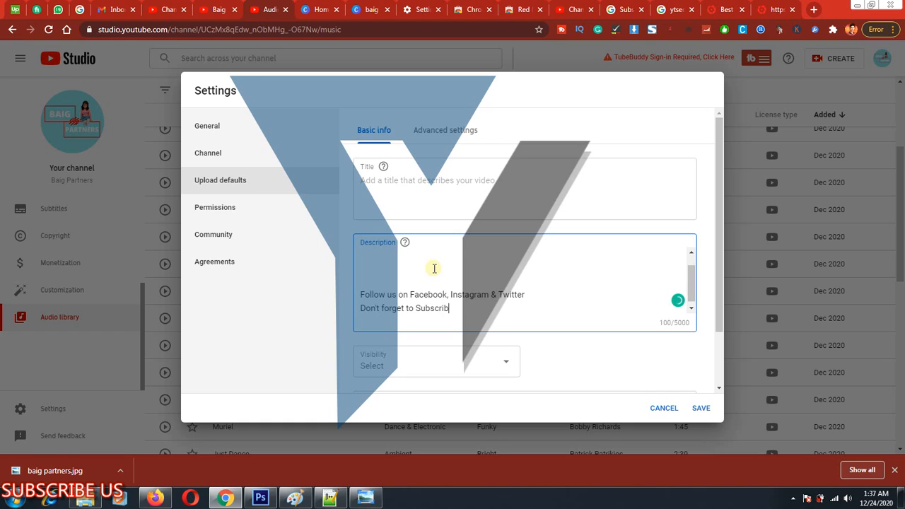
pyautogui.write('e Sus')
# Set the default upload visibility to Public and place the cursor in the empty Tags field.
pyautogui.scroll(-1, 515, 299)
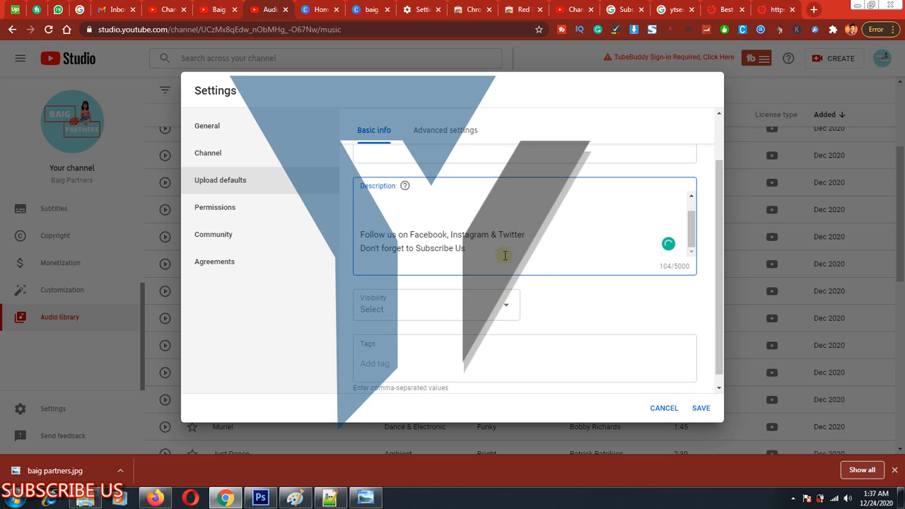
pyautogui.scroll(-1, 438, 255)
pyautogui.click(493, 298)
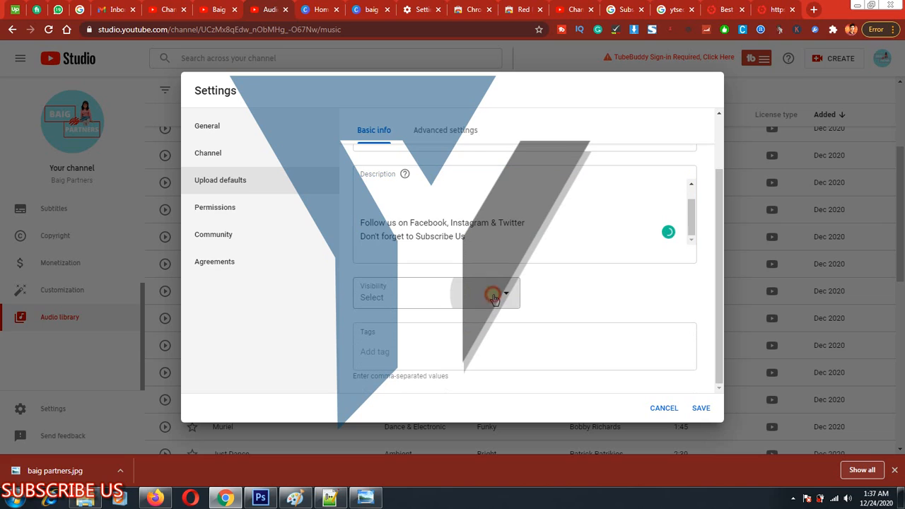
pyautogui.click(384, 300)
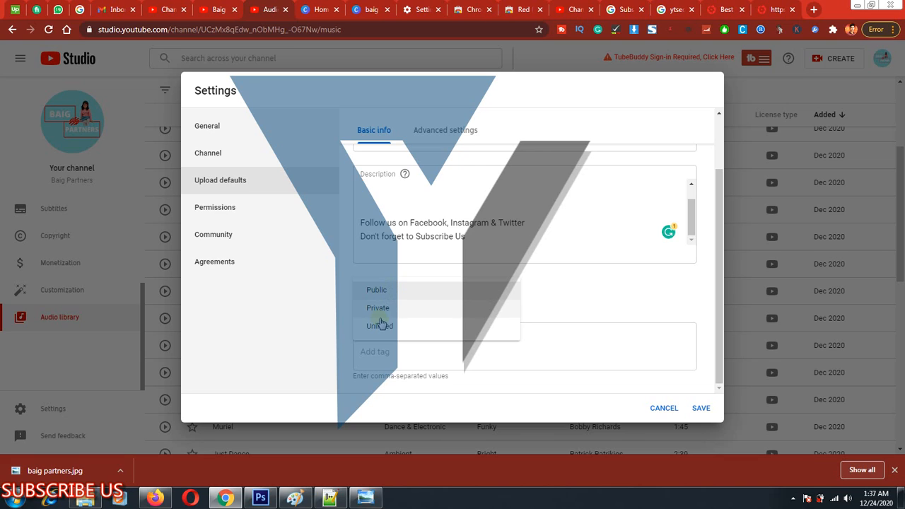
pyautogui.click(385, 289)
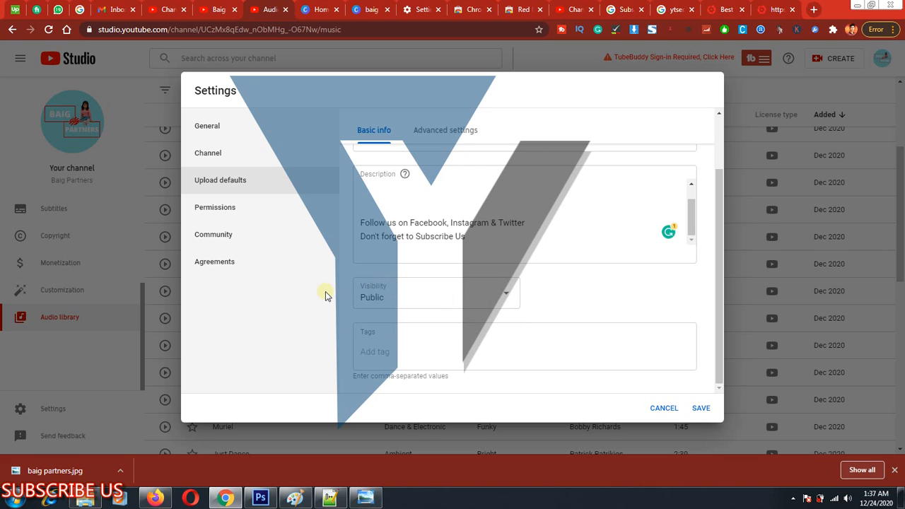
pyautogui.click(400, 355)
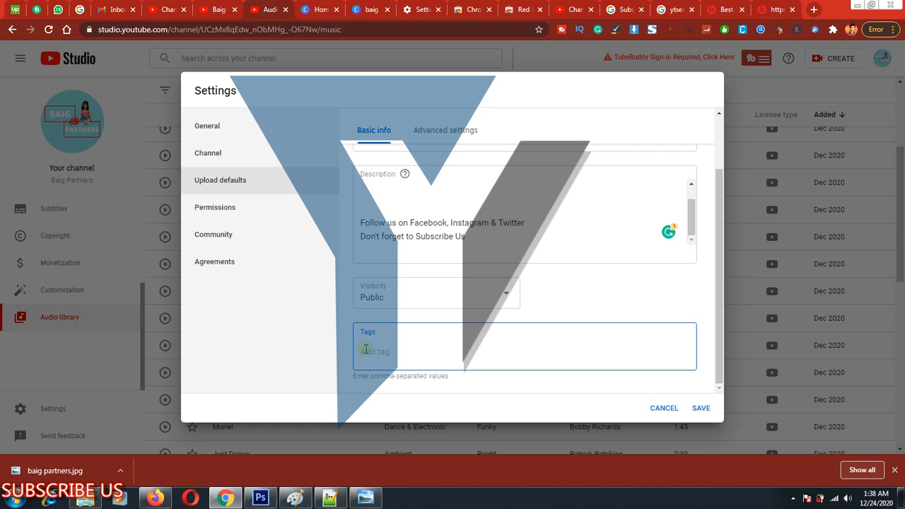
# Frame Advanced settings in the upload defaults with a rectangle, clear the markup, and open those settings.
pyautogui.scroll(2, 430, 306)
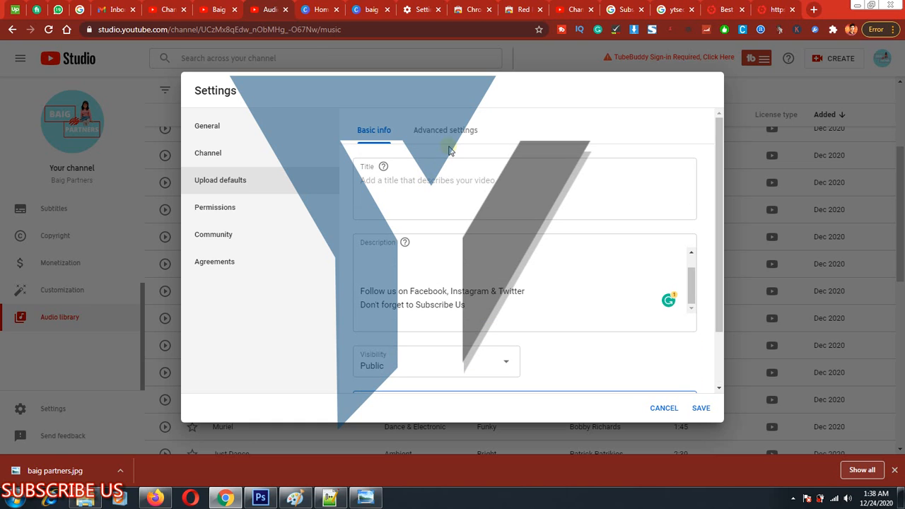
pyautogui.hotkey('ctrl', 'alt', 'd')
pyautogui.moveTo(404, 118)
pyautogui.mouseDown()
pyautogui.moveTo(502, 149)
pyautogui.moveTo(499, 142)
pyautogui.mouseUp()
pyautogui.hotkey('ctrl', 'alt', 'd')
pyautogui.click(446, 129)
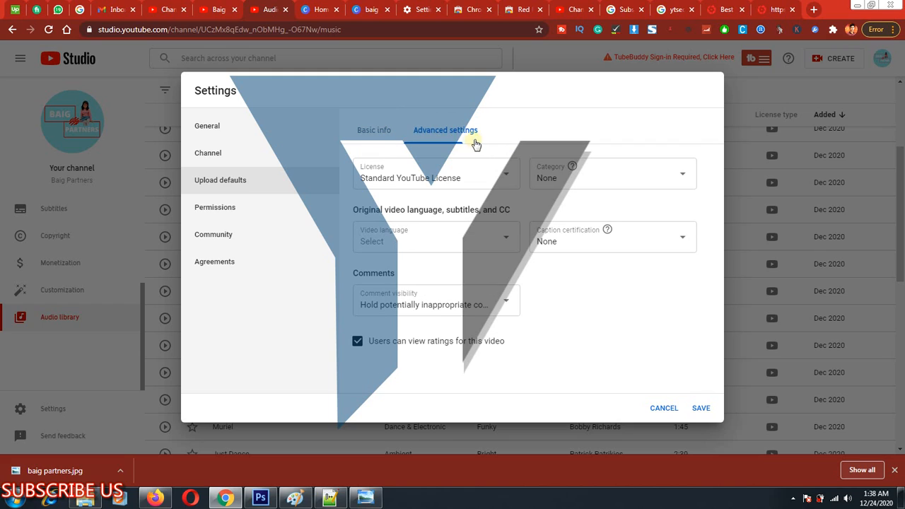
# Frame both license options with rectangles, clear the markup, and choose Standard YouTube License as the default license.
pyautogui.click(484, 174)
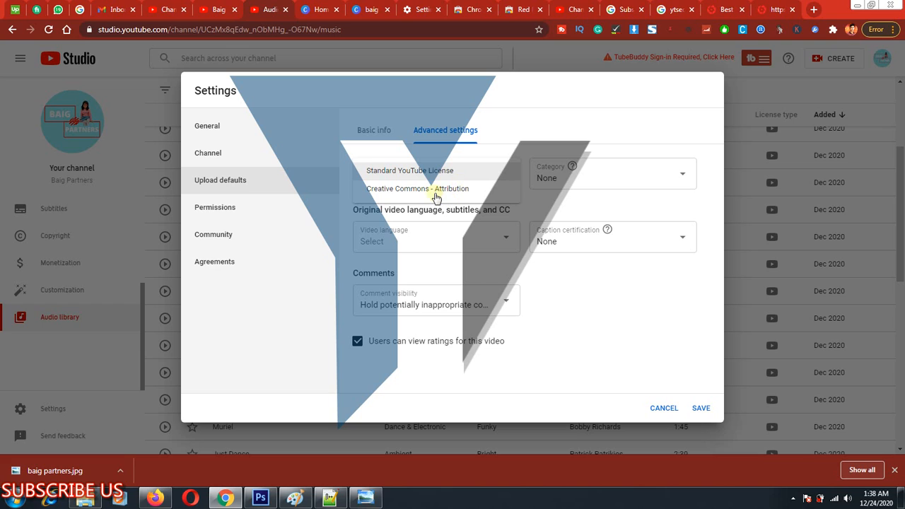
pyautogui.hotkey('ctrl', 'alt', 'd')
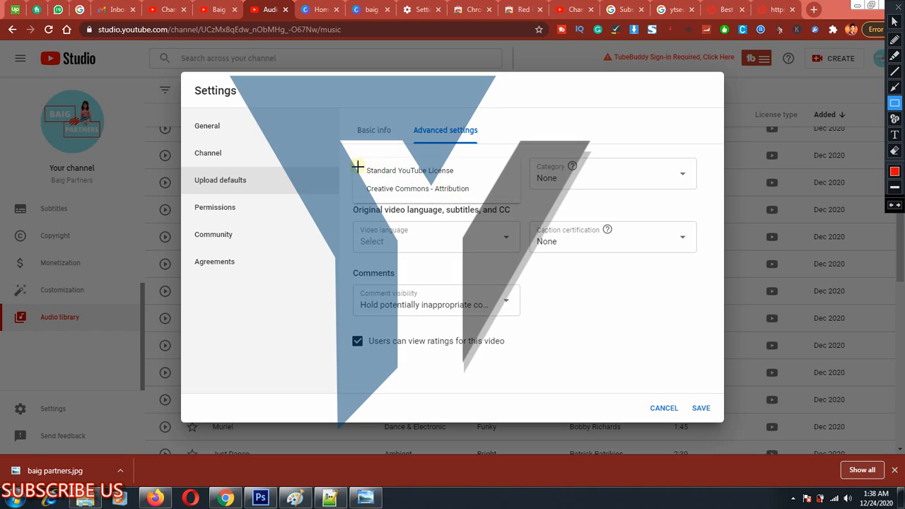
pyautogui.moveTo(356, 159); pyautogui.dragTo(521, 179)
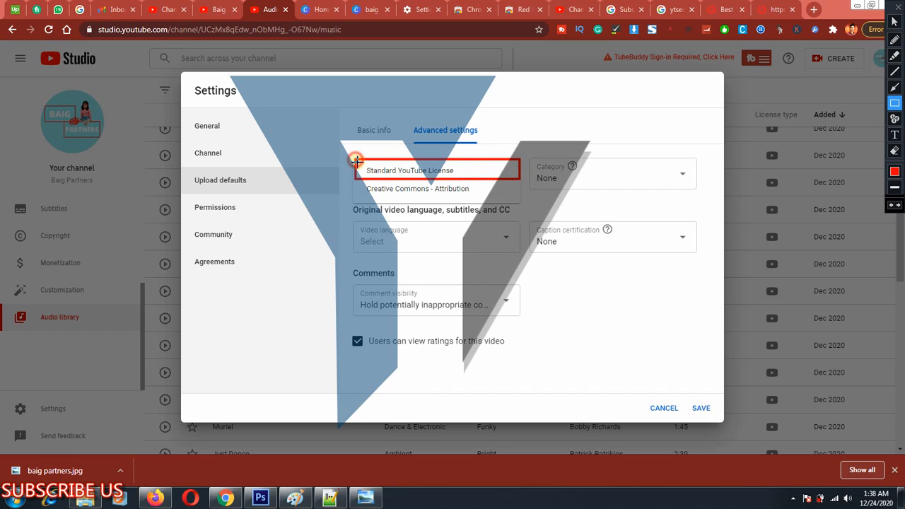
pyautogui.moveTo(355, 161)
pyautogui.mouseDown()
pyautogui.moveTo(440, 182)
pyautogui.moveTo(519, 178)
pyautogui.mouseUp()
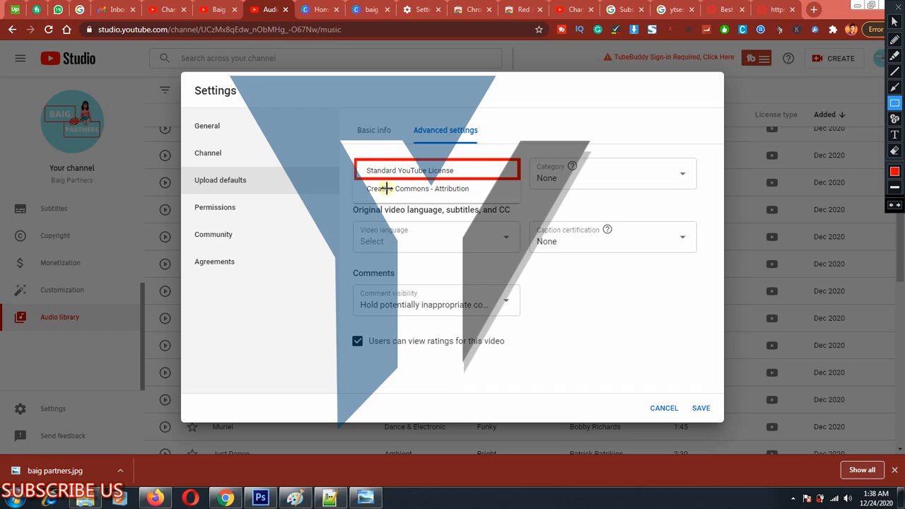
pyautogui.moveTo(356, 179)
pyautogui.mouseDown()
pyautogui.moveTo(453, 201)
pyautogui.moveTo(521, 198)
pyautogui.mouseUp()
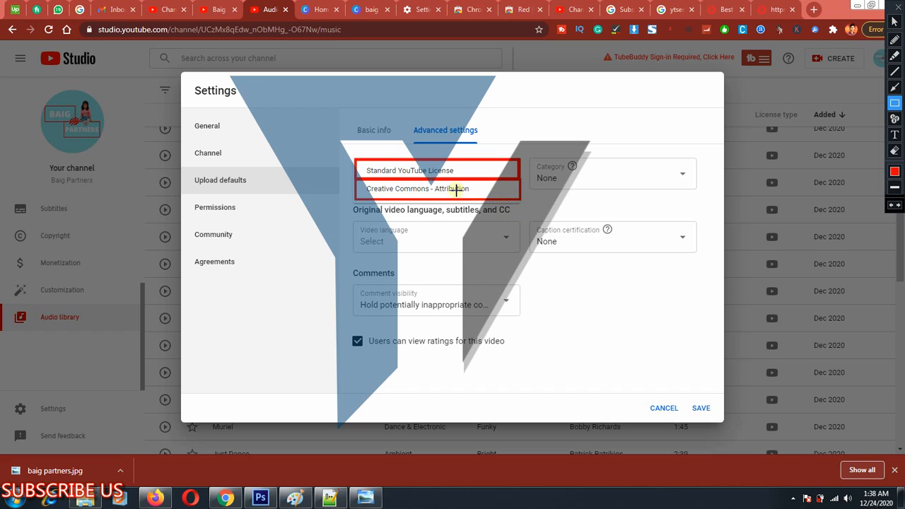
pyautogui.moveTo(356, 181); pyautogui.dragTo(483, 204)
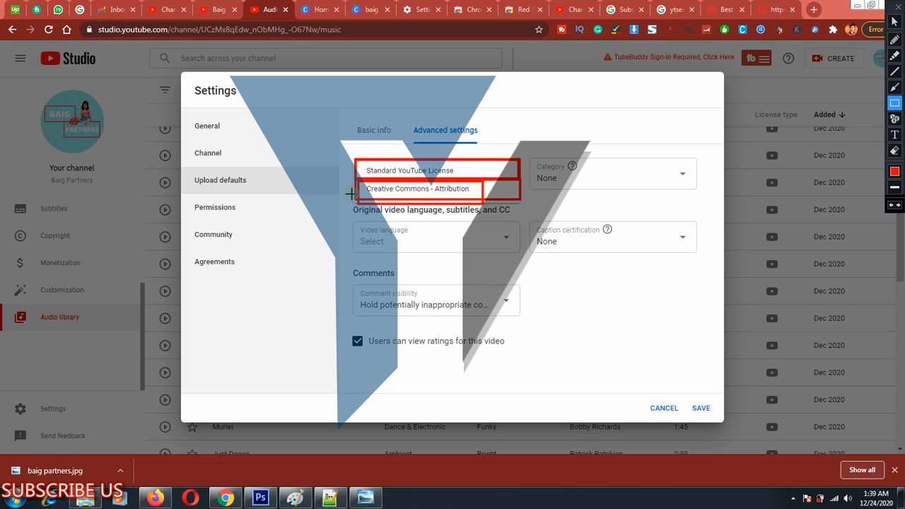
pyautogui.press('Escape')
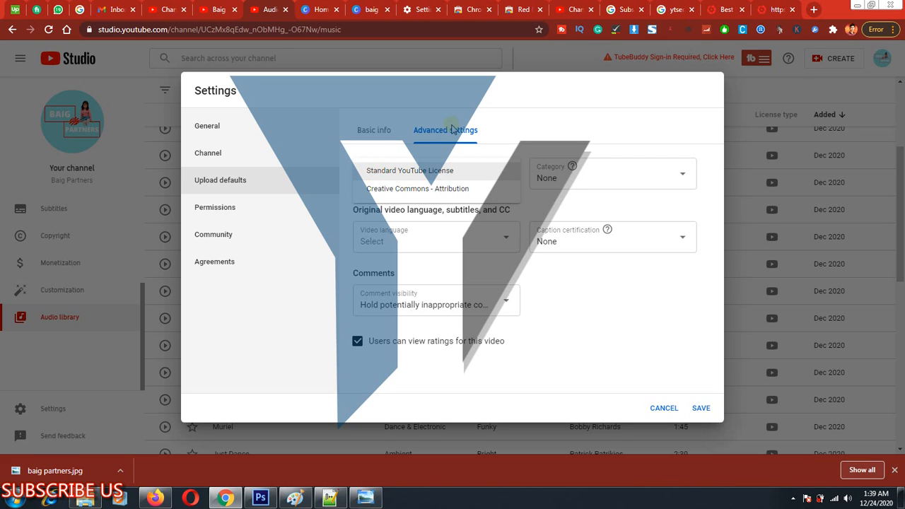
pyautogui.click(405, 173)
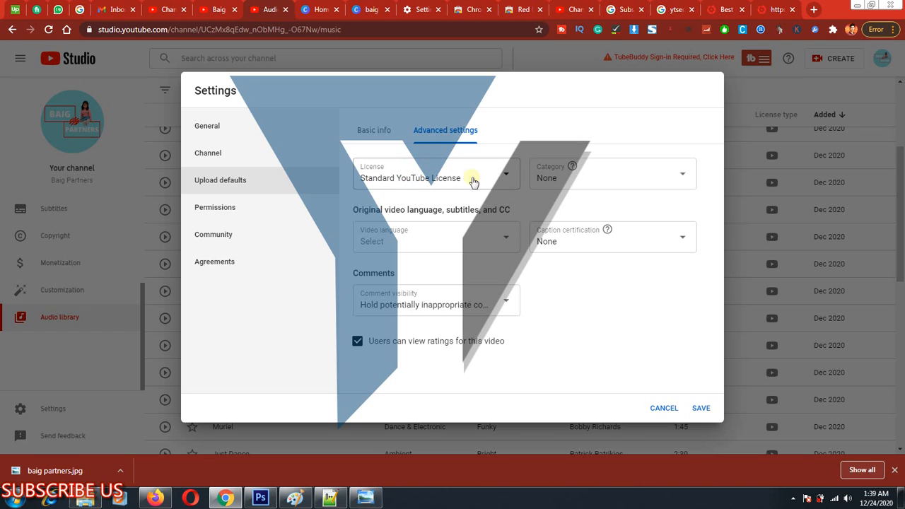
# Look through the video categories and set the default category to Entertainment.
pyautogui.click(639, 183)
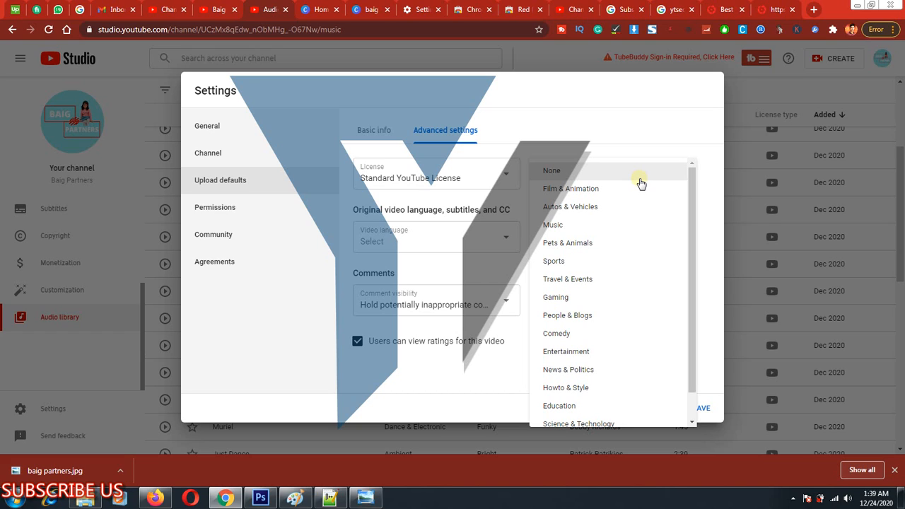
pyautogui.scroll(-1, 601, 233)
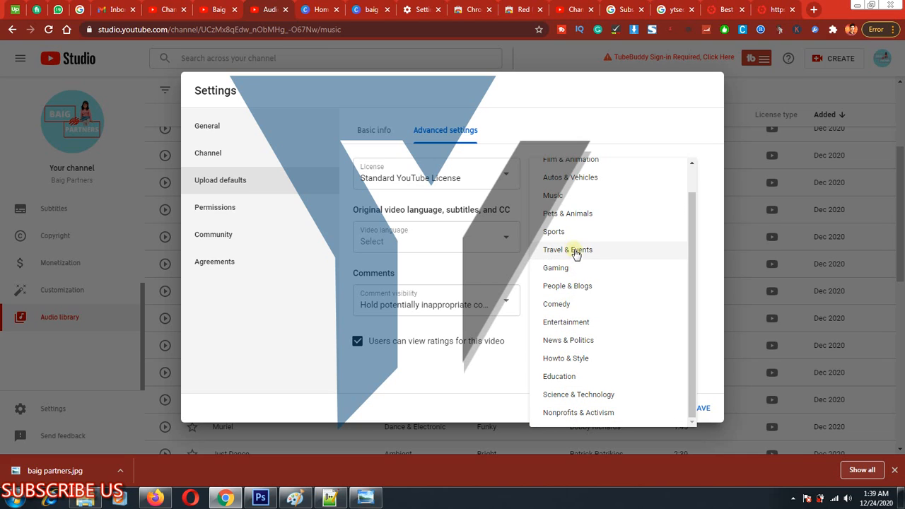
pyautogui.scroll(1, 570, 205)
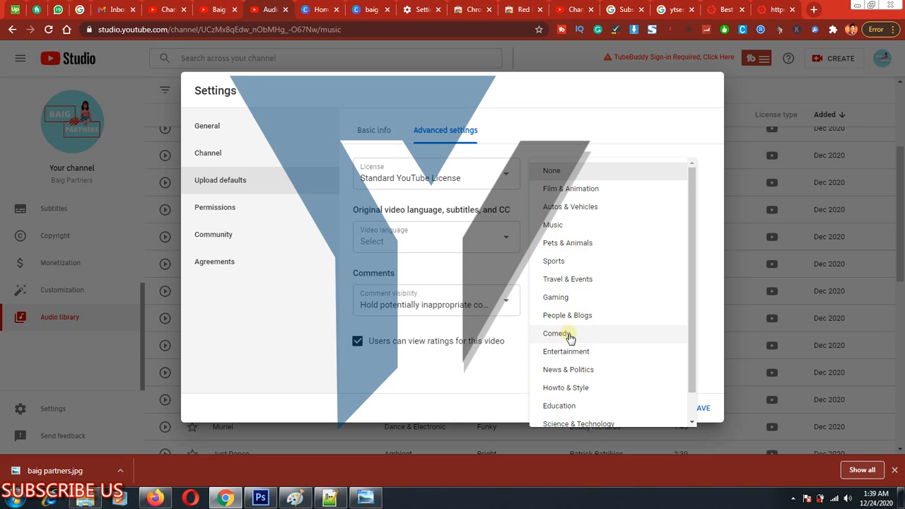
pyautogui.click(550, 352)
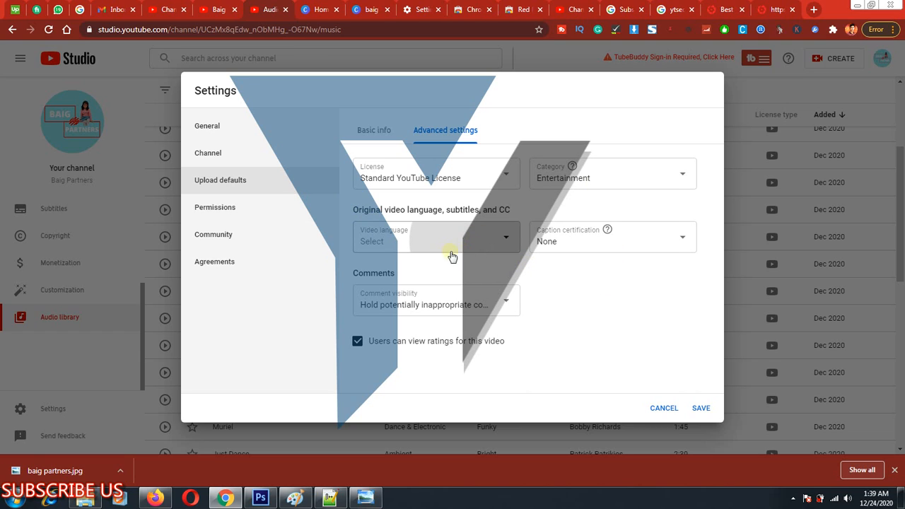
# Set the default video language to English.
pyautogui.click(416, 218)
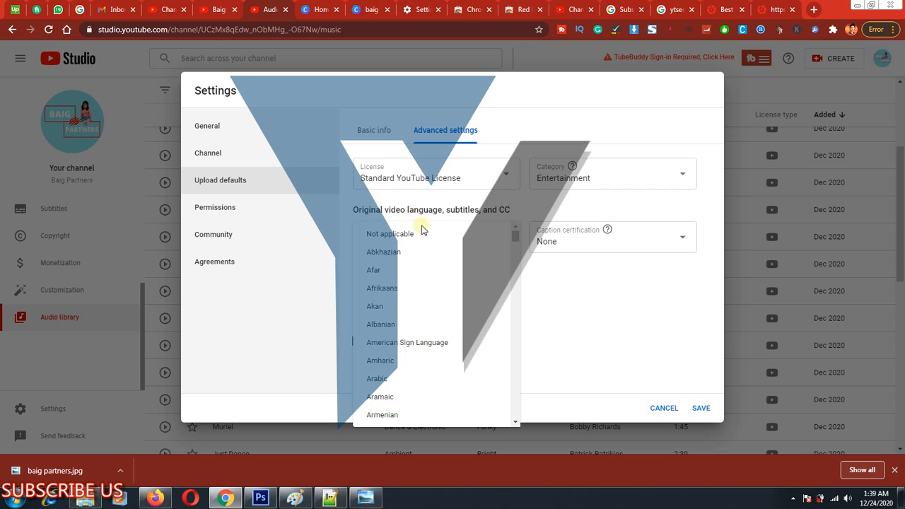
pyautogui.scroll(-5, 463, 294)
pyautogui.scroll(-15, 459, 290)
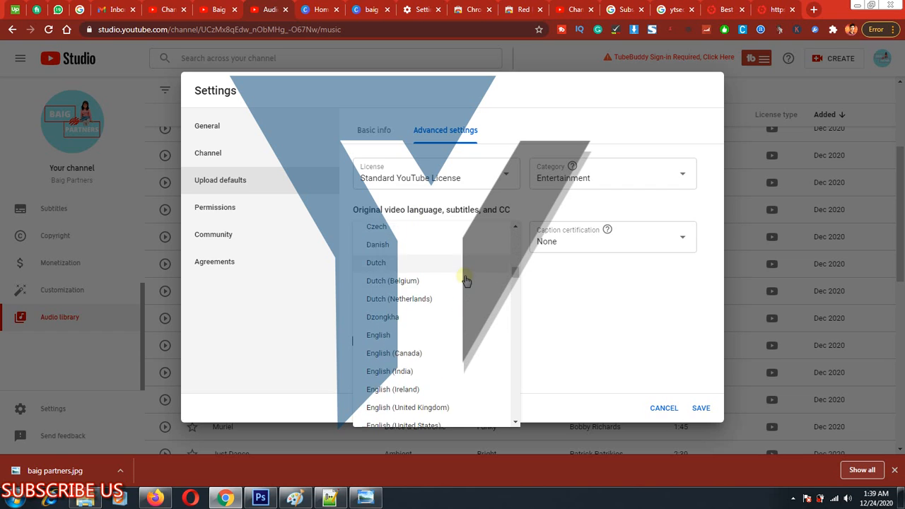
pyautogui.scroll(12, 449, 283)
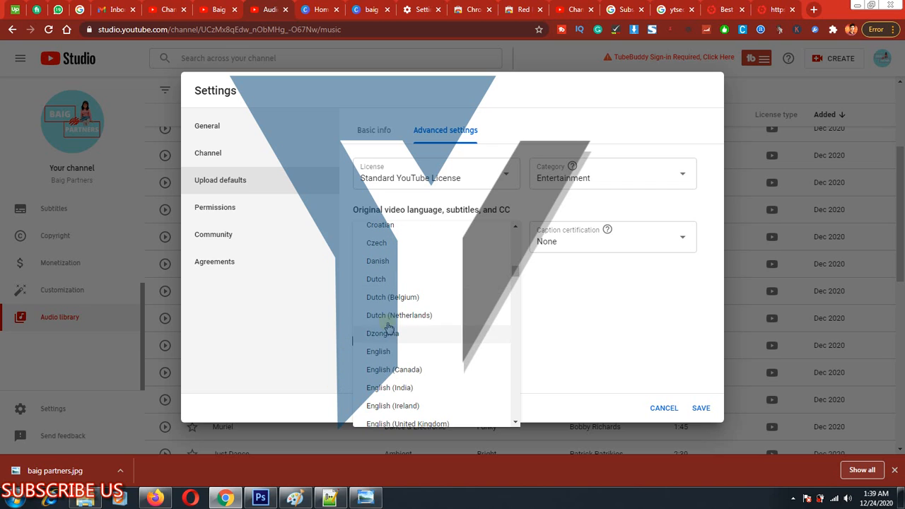
pyautogui.click(400, 353)
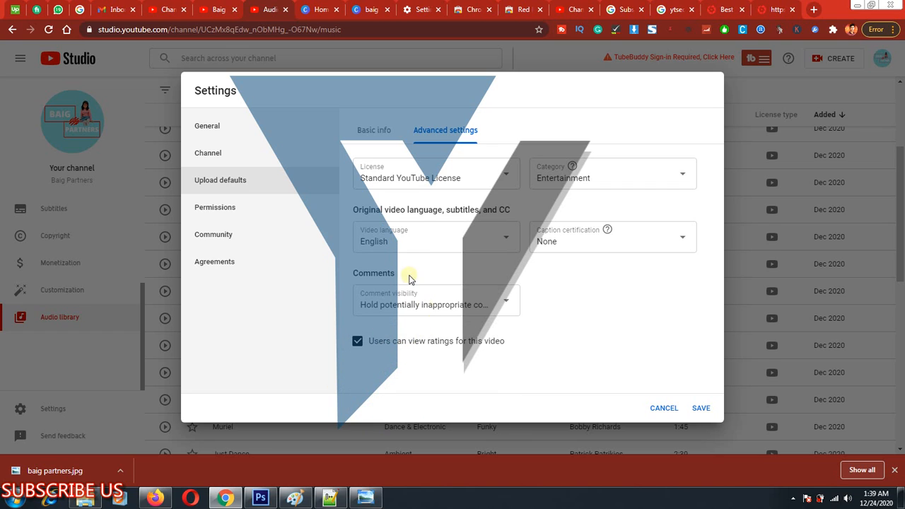
# Review the comment visibility choices and select "Hold potentially inappropriate comments for review".
pyautogui.click(478, 305)
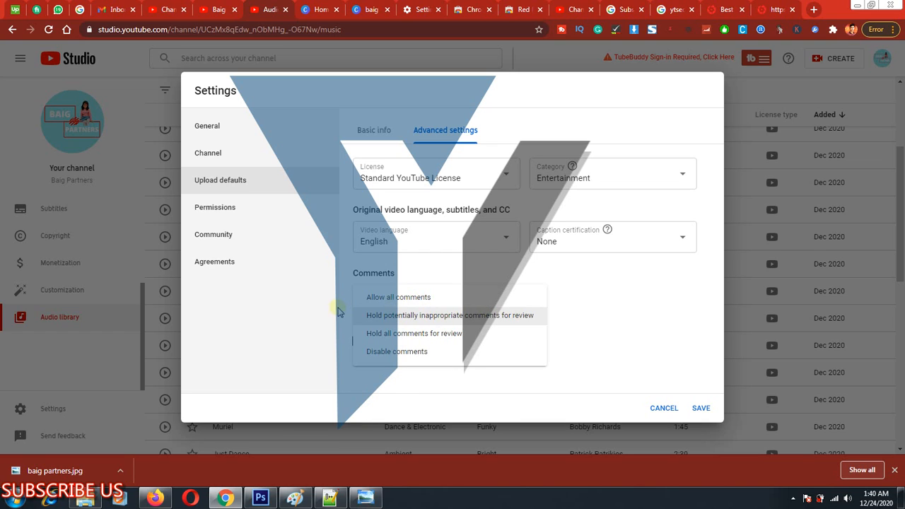
pyautogui.click(400, 315)
pyautogui.click(444, 335)
pyautogui.click(580, 307)
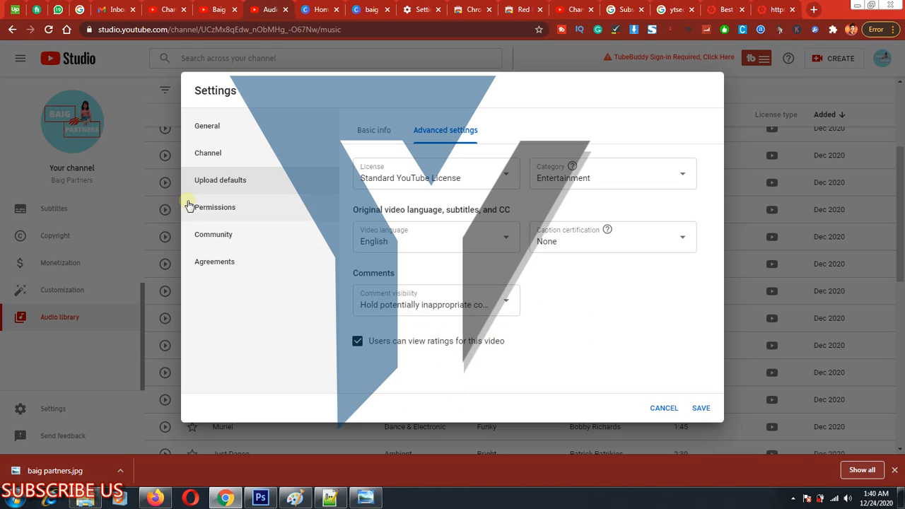
# Frame Permissions in the Settings dialog with a rectangle, clear the markup, and open the permissions settings.
pyautogui.hotkey('ctrl', 'alt', 'd')
pyautogui.moveTo(185, 198)
pyautogui.mouseDown()
pyautogui.moveTo(262, 226)
pyautogui.moveTo(332, 231)
pyautogui.mouseUp()
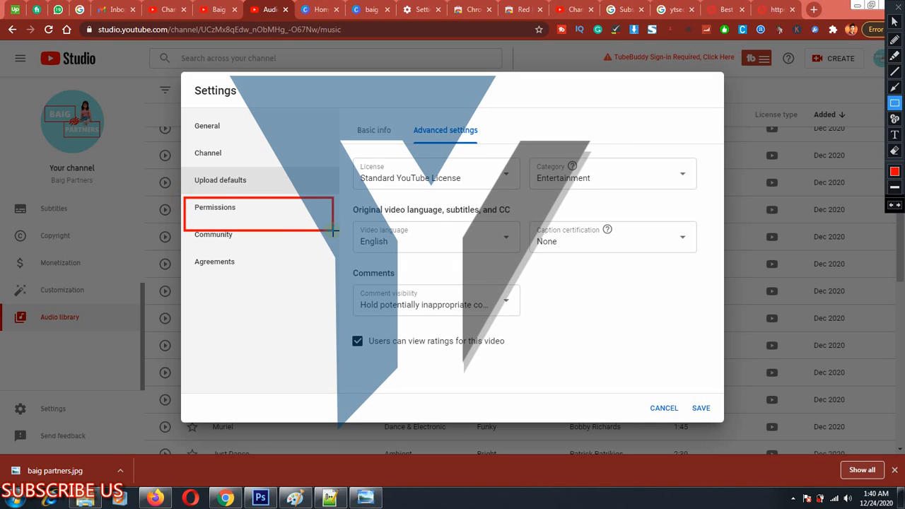
pyautogui.press('Escape')
pyautogui.click(260, 214)
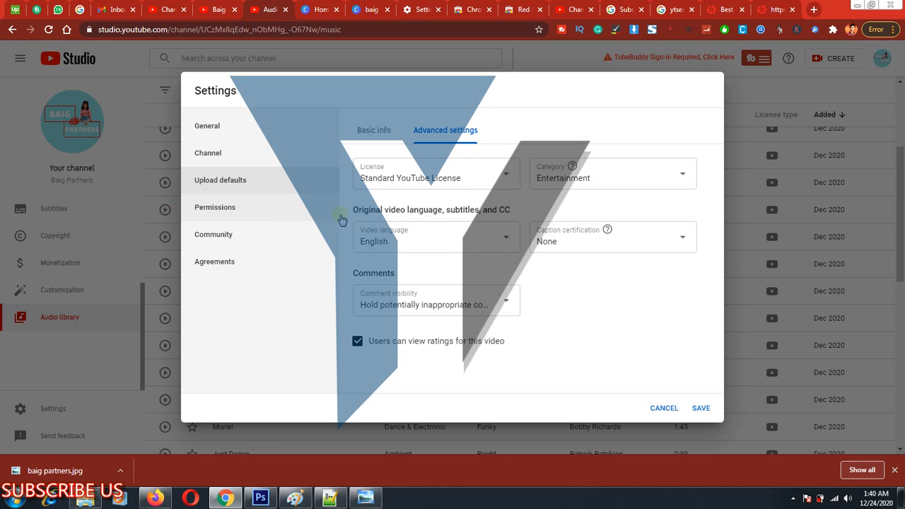
pyautogui.click(336, 216)
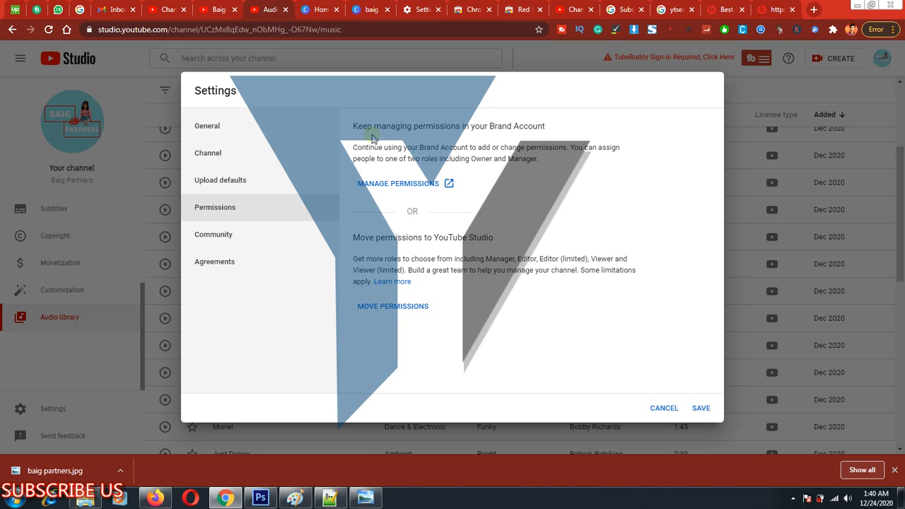
# Frame the Manage permissions and Move permissions links with rectangles one after the other, clearing the markup each time.
pyautogui.click(308, 42)
pyautogui.moveTo(344, 170)
pyautogui.mouseDown()
pyautogui.moveTo(553, 206)
pyautogui.moveTo(578, 198)
pyautogui.moveTo(472, 187)
pyautogui.moveTo(488, 200)
pyautogui.mouseUp()
pyautogui.press('Escape')
pyautogui.hotkey('ctrl', 'shift', '1')
pyautogui.moveTo(345, 286); pyautogui.dragTo(459, 340)
pyautogui.press('Escape')
# Frame Community in the Settings dialog with a rectangle, clear the markup, and open the community settings.
pyautogui.hotkey('ctrl', 'shift', '1')
pyautogui.moveTo(184, 219); pyautogui.dragTo(268, 252)
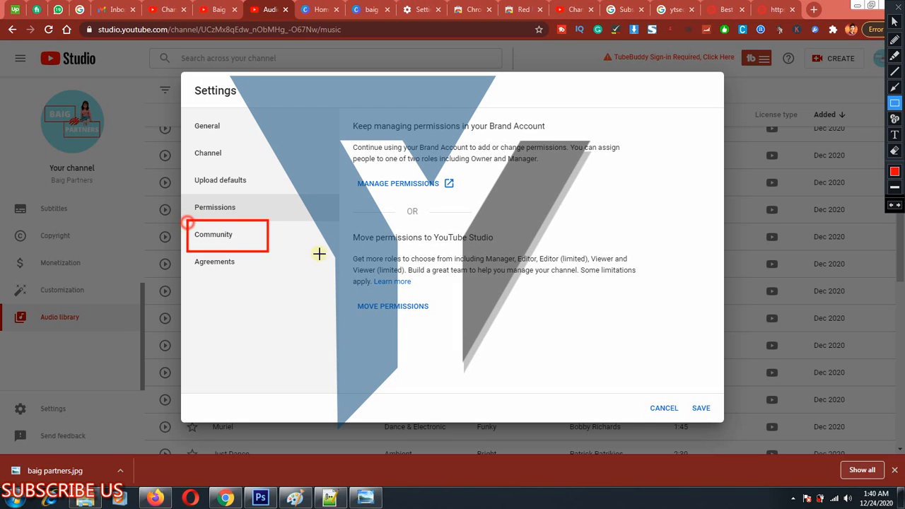
pyautogui.press('Escape')
pyautogui.click(284, 241)
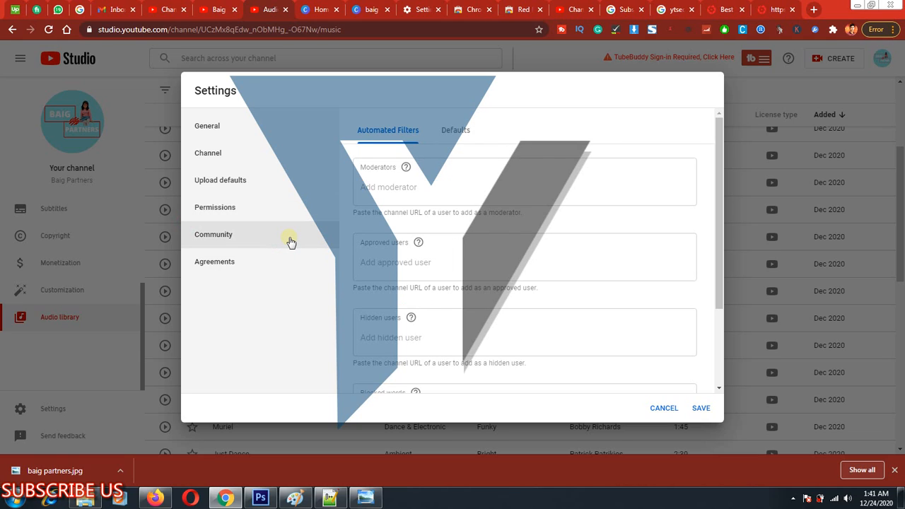
# Examine the Moderators, Approved users, Hidden users and Blocked words fields of the automated filters.
pyautogui.click(378, 186)
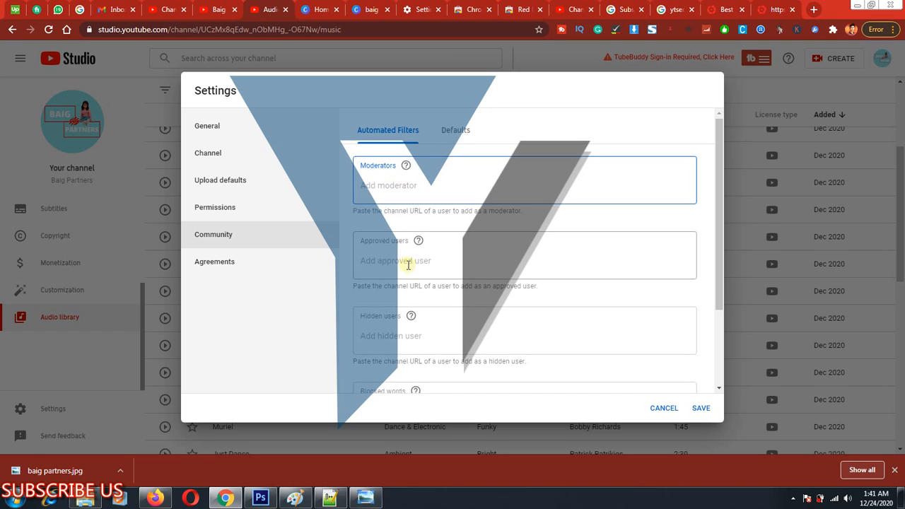
pyautogui.scroll(-1, 380, 212)
pyautogui.click(380, 212)
pyautogui.click(348, 200)
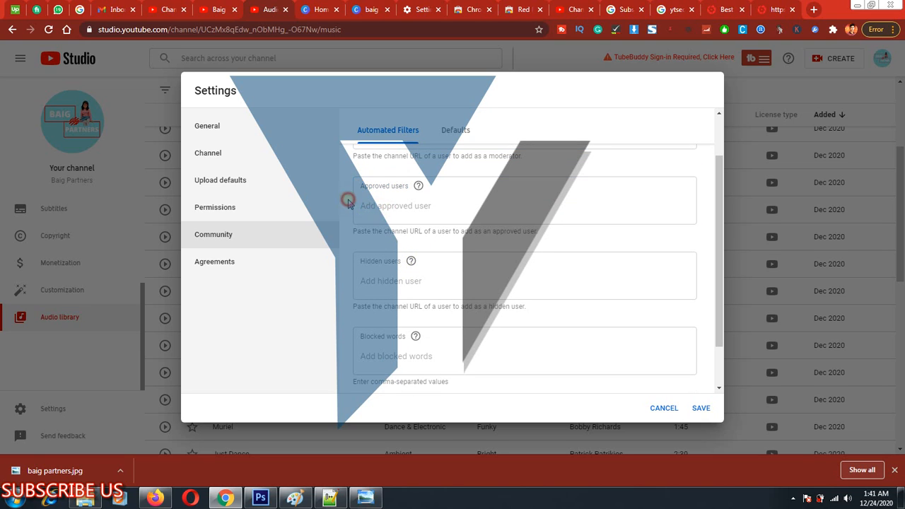
pyautogui.click(358, 205)
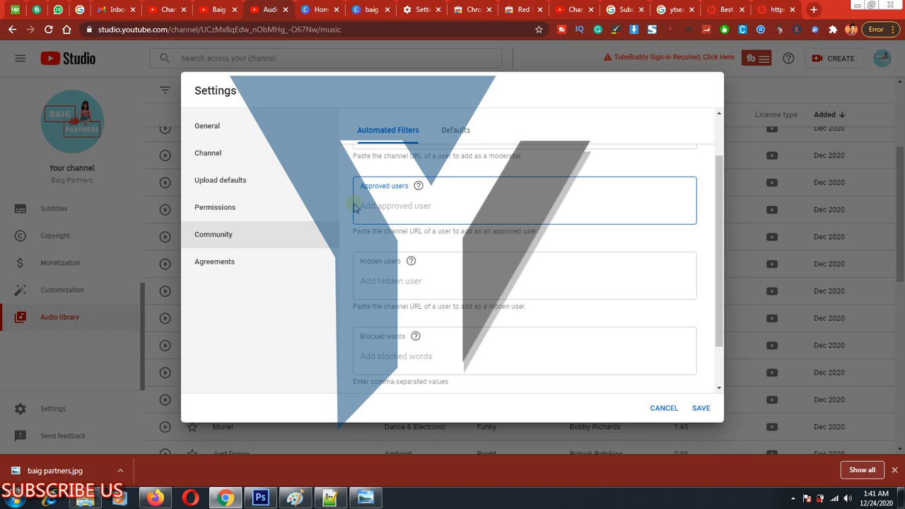
pyautogui.click(398, 279)
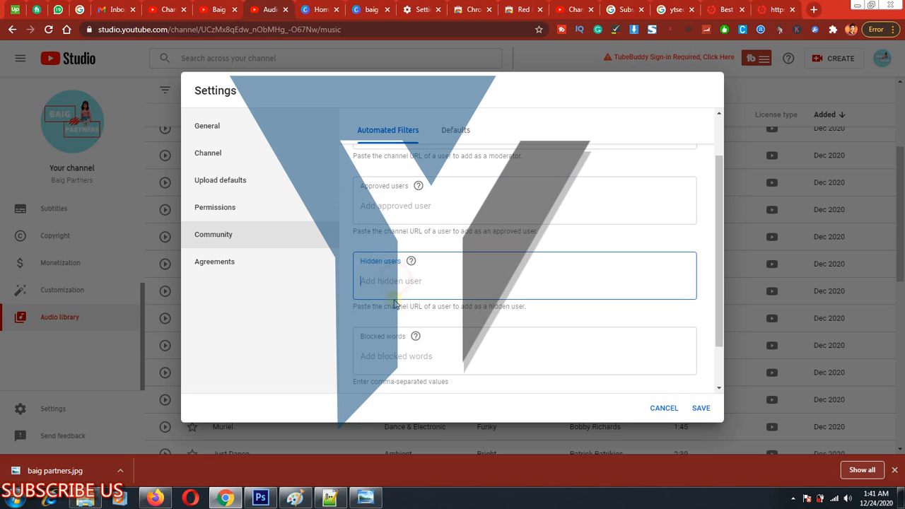
pyautogui.click(391, 361)
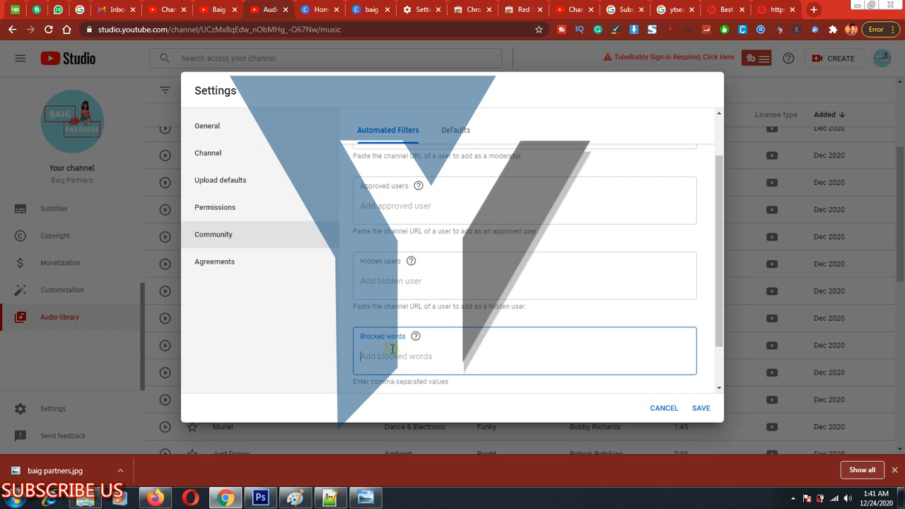
# Frame the Blocked words field of the automated filters with a rectangle twice, clearing the markup each time.
pyautogui.scroll(-1, 395, 348)
pyautogui.scroll(2, 403, 275)
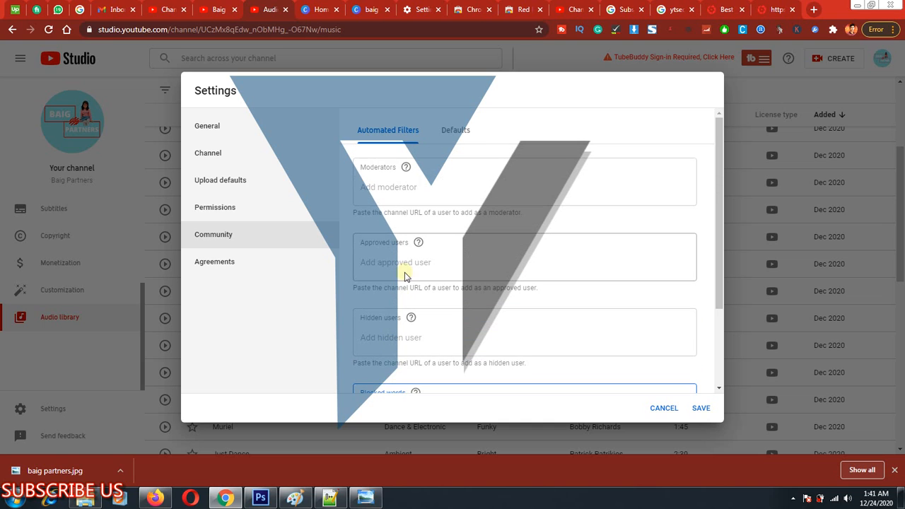
pyautogui.scroll(-2, 401, 278)
pyautogui.scroll(-1, 401, 278)
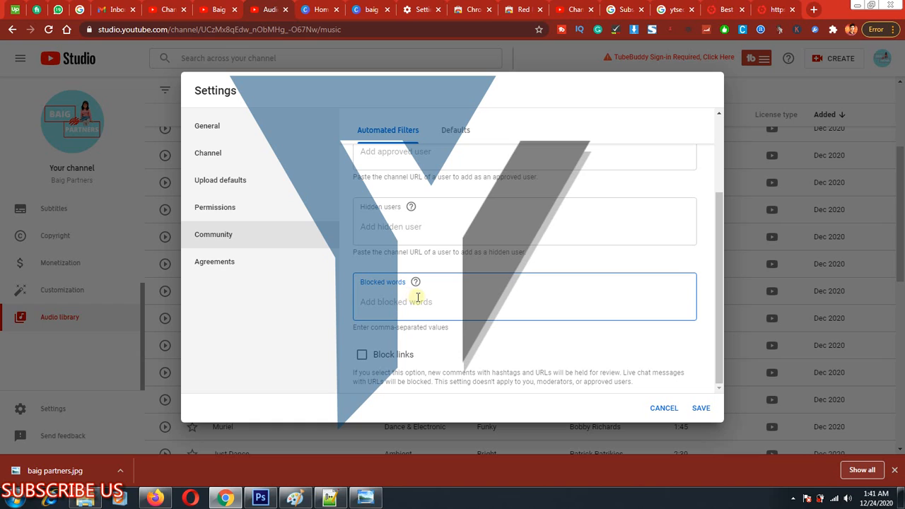
pyautogui.hotkey('ctrl', 'alt', 'd')
pyautogui.moveTo(340, 261)
pyautogui.mouseDown()
pyautogui.moveTo(543, 332)
pyautogui.moveTo(721, 332)
pyautogui.mouseUp()
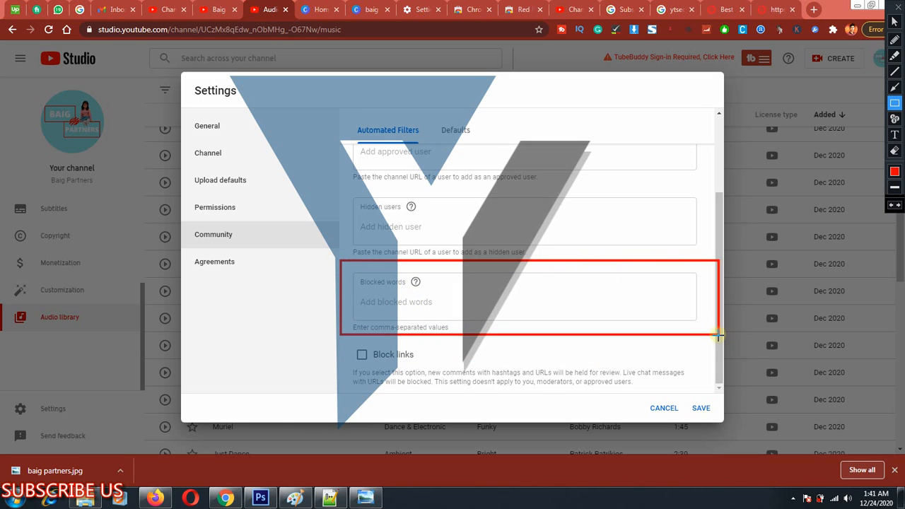
pyautogui.hotkey('ctrl', 'alt', 'd')
pyautogui.click(620, 320)
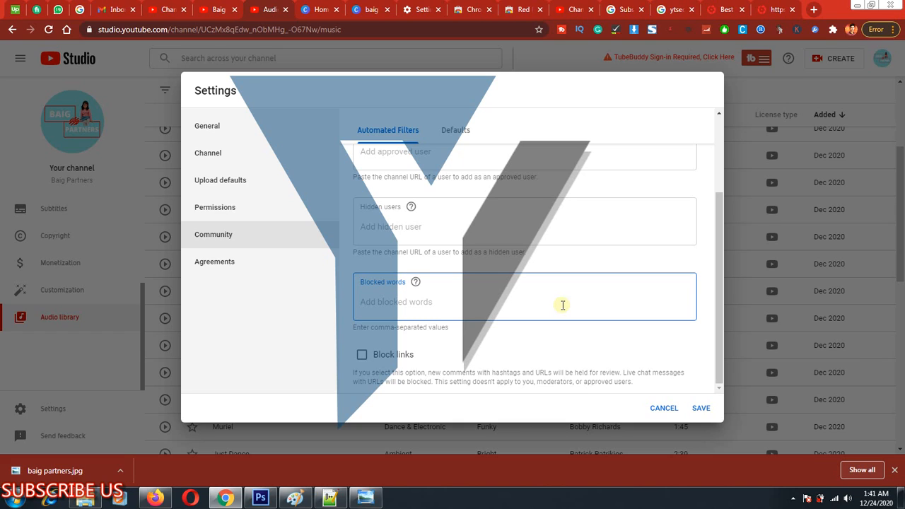
pyautogui.click(508, 300)
pyautogui.hotkey('ctrl', 'alt', 'd')
pyautogui.moveTo(343, 266)
pyautogui.mouseDown()
pyautogui.moveTo(628, 346)
pyautogui.moveTo(716, 337)
pyautogui.moveTo(697, 325)
pyautogui.mouseUp()
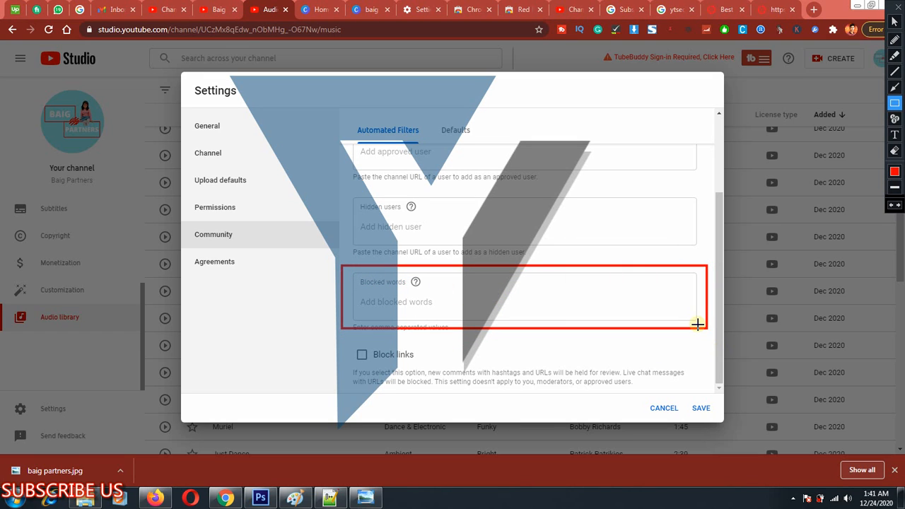
pyautogui.press('Escape')
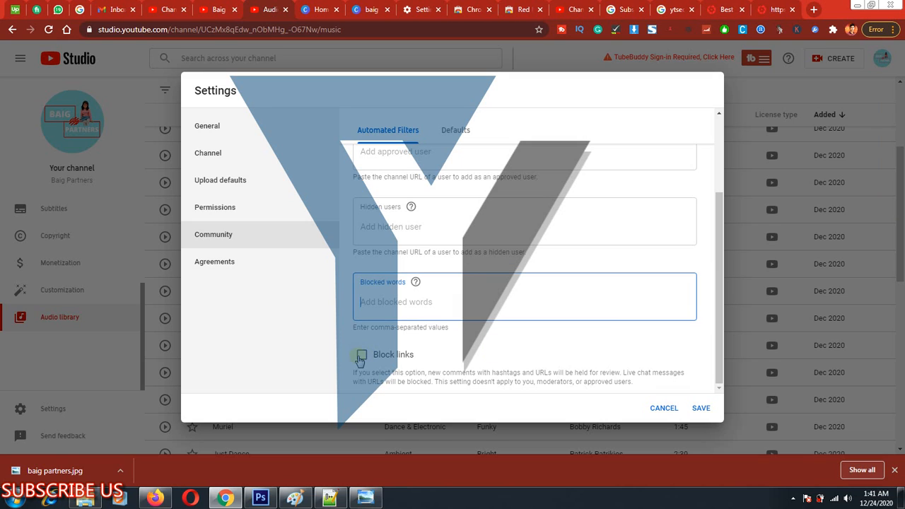
# Turn on the Block links option in the automated filters.
pyautogui.click(359, 356)
pyautogui.click(355, 357)
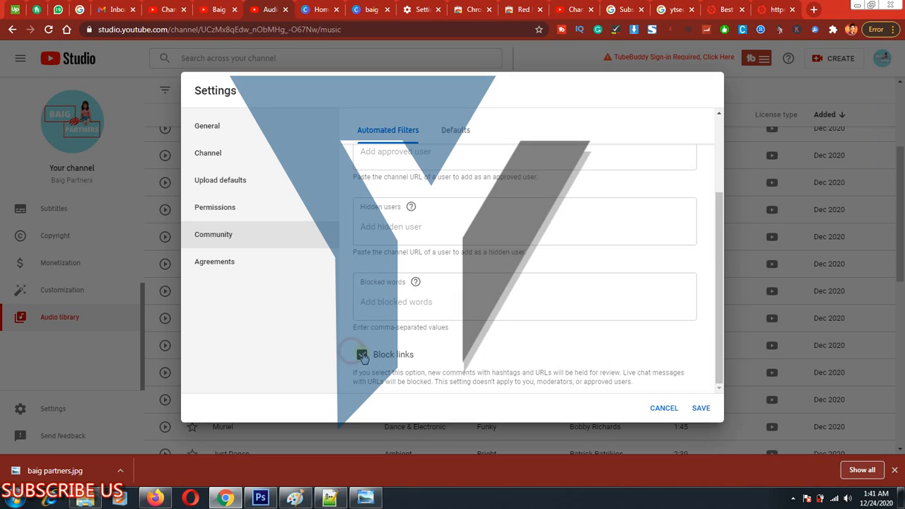
# Open the community defaults, frame the new-video and live-chat settings and the Discussions comment setting with rectangles, and clear the markup.
pyautogui.scroll(3, 438, 247)
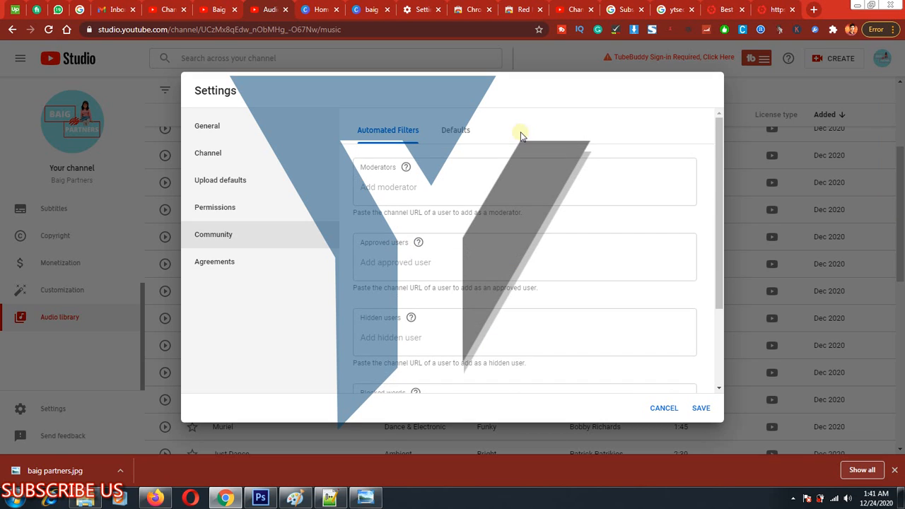
pyautogui.click(456, 136)
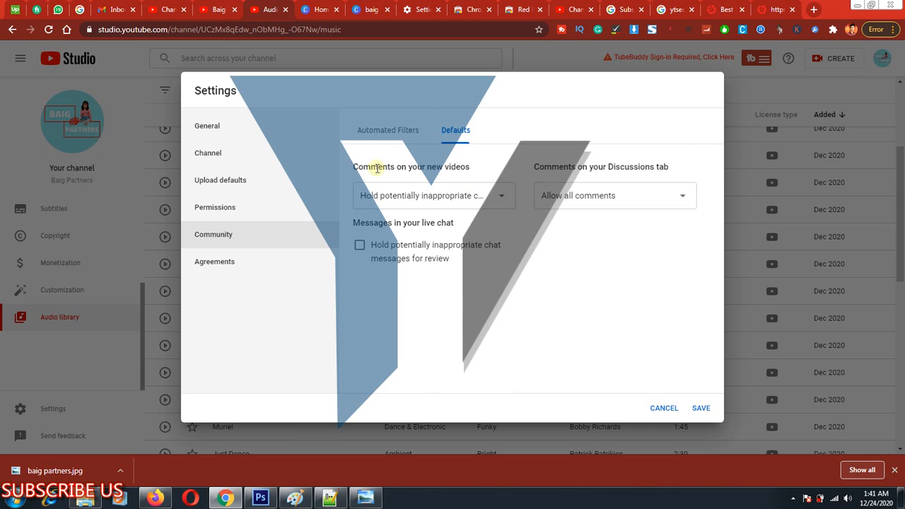
pyautogui.hotkey('ctrl', 'alt', 'd')
pyautogui.moveTo(340, 157)
pyautogui.mouseDown()
pyautogui.moveTo(550, 224)
pyautogui.moveTo(521, 234)
pyautogui.moveTo(523, 285)
pyautogui.mouseUp()
pyautogui.moveTo(523, 141)
pyautogui.mouseDown()
pyautogui.moveTo(656, 303)
pyautogui.moveTo(702, 295)
pyautogui.mouseUp()
pyautogui.hotkey('ctrl', 'alt', 'd')
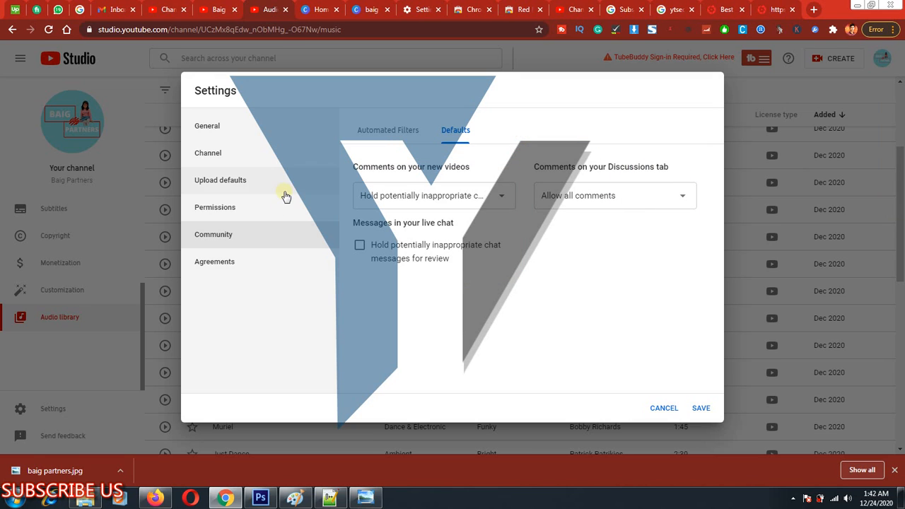
# Open the Agreements settings, frame the Agreements entry with a rectangle, clear the markup, and highlight the Terms of Service sentence.
pyautogui.click(239, 263)
pyautogui.hotkey('ctrl', 'alt', 'd')
pyautogui.moveTo(186, 250); pyautogui.dragTo(271, 289)
pyautogui.hotkey('ctrl', 'alt', 'd')
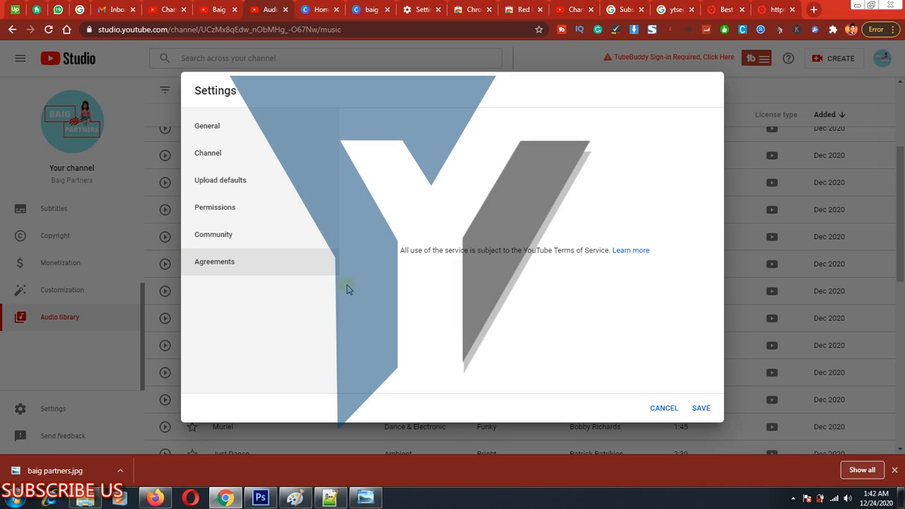
pyautogui.moveTo(432, 251); pyautogui.dragTo(596, 257)
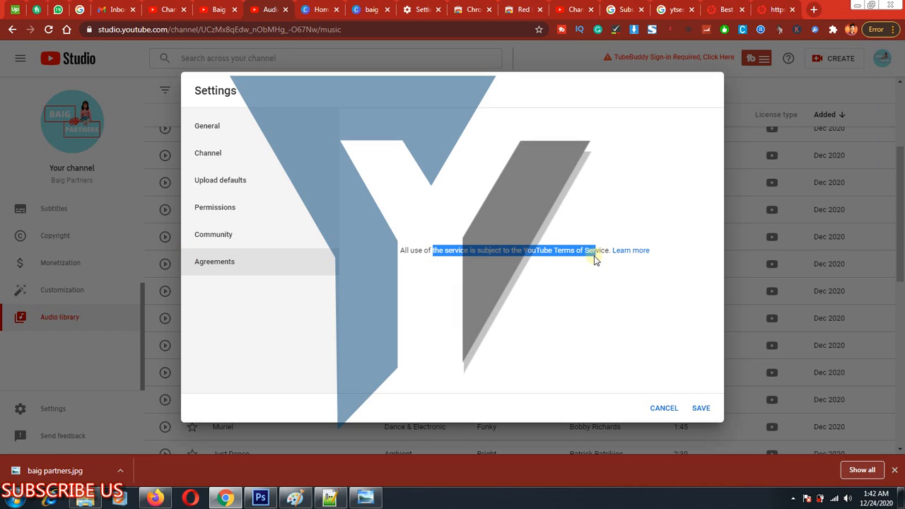
pyautogui.moveTo(537, 251)
pyautogui.mouseDown()
pyautogui.moveTo(537, 260)
pyautogui.moveTo(529, 251)
pyautogui.mouseUp()
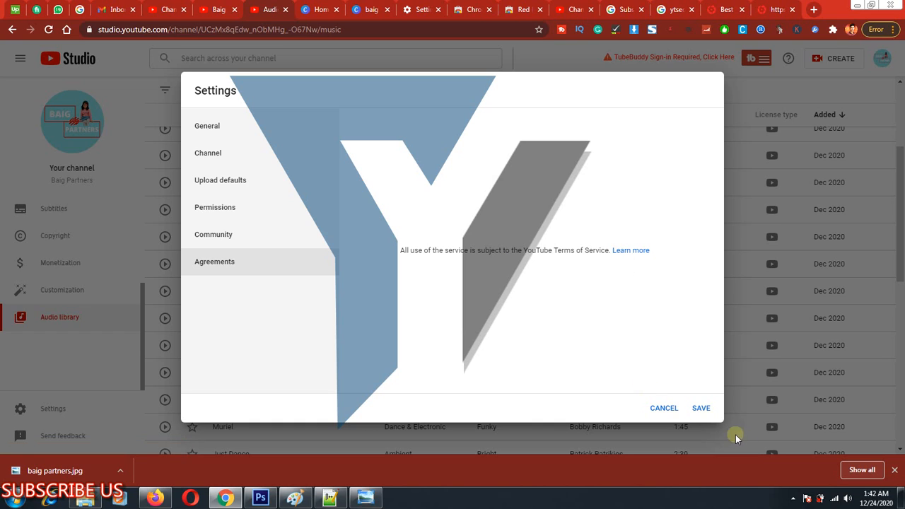
# Frame Save in the Settings dialog with a rectangle, clear the markup, and save the channel settings.
pyautogui.hotkey('ctrl', 'alt', 'd')
pyautogui.moveTo(680, 388); pyautogui.dragTo(716, 422)
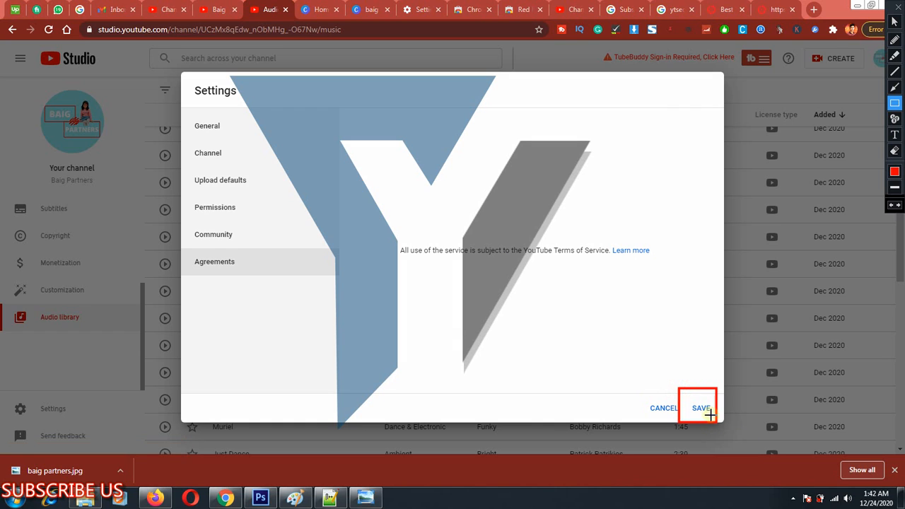
pyautogui.press('Escape')
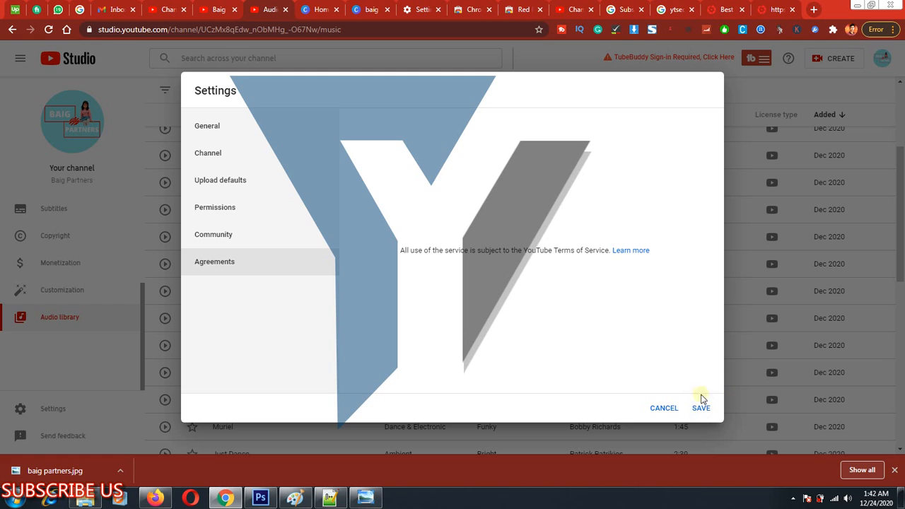
pyautogui.click(701, 408)
pyautogui.scroll(3, 699, 354)
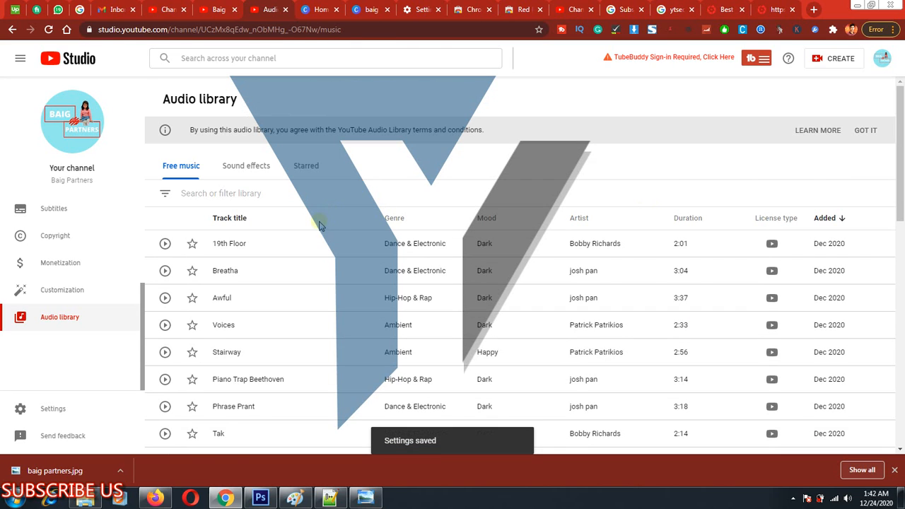
pyautogui.scroll(-3, 318, 297)
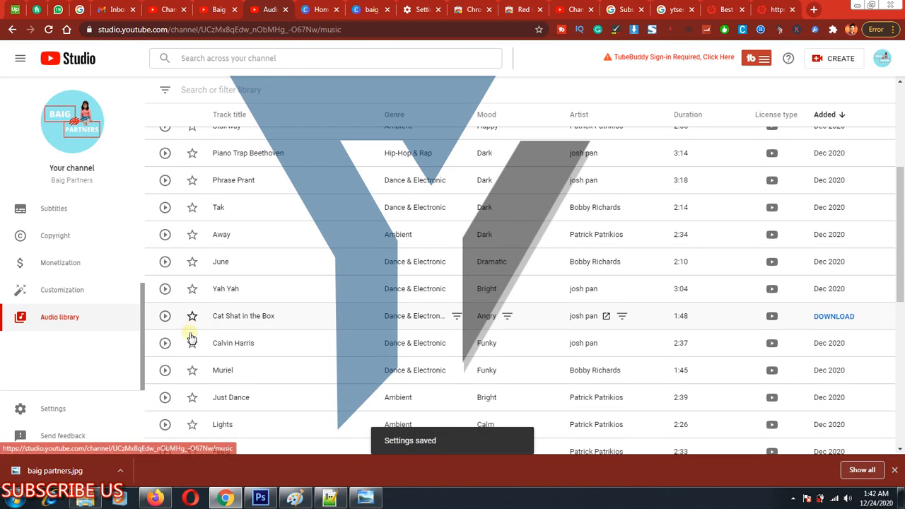